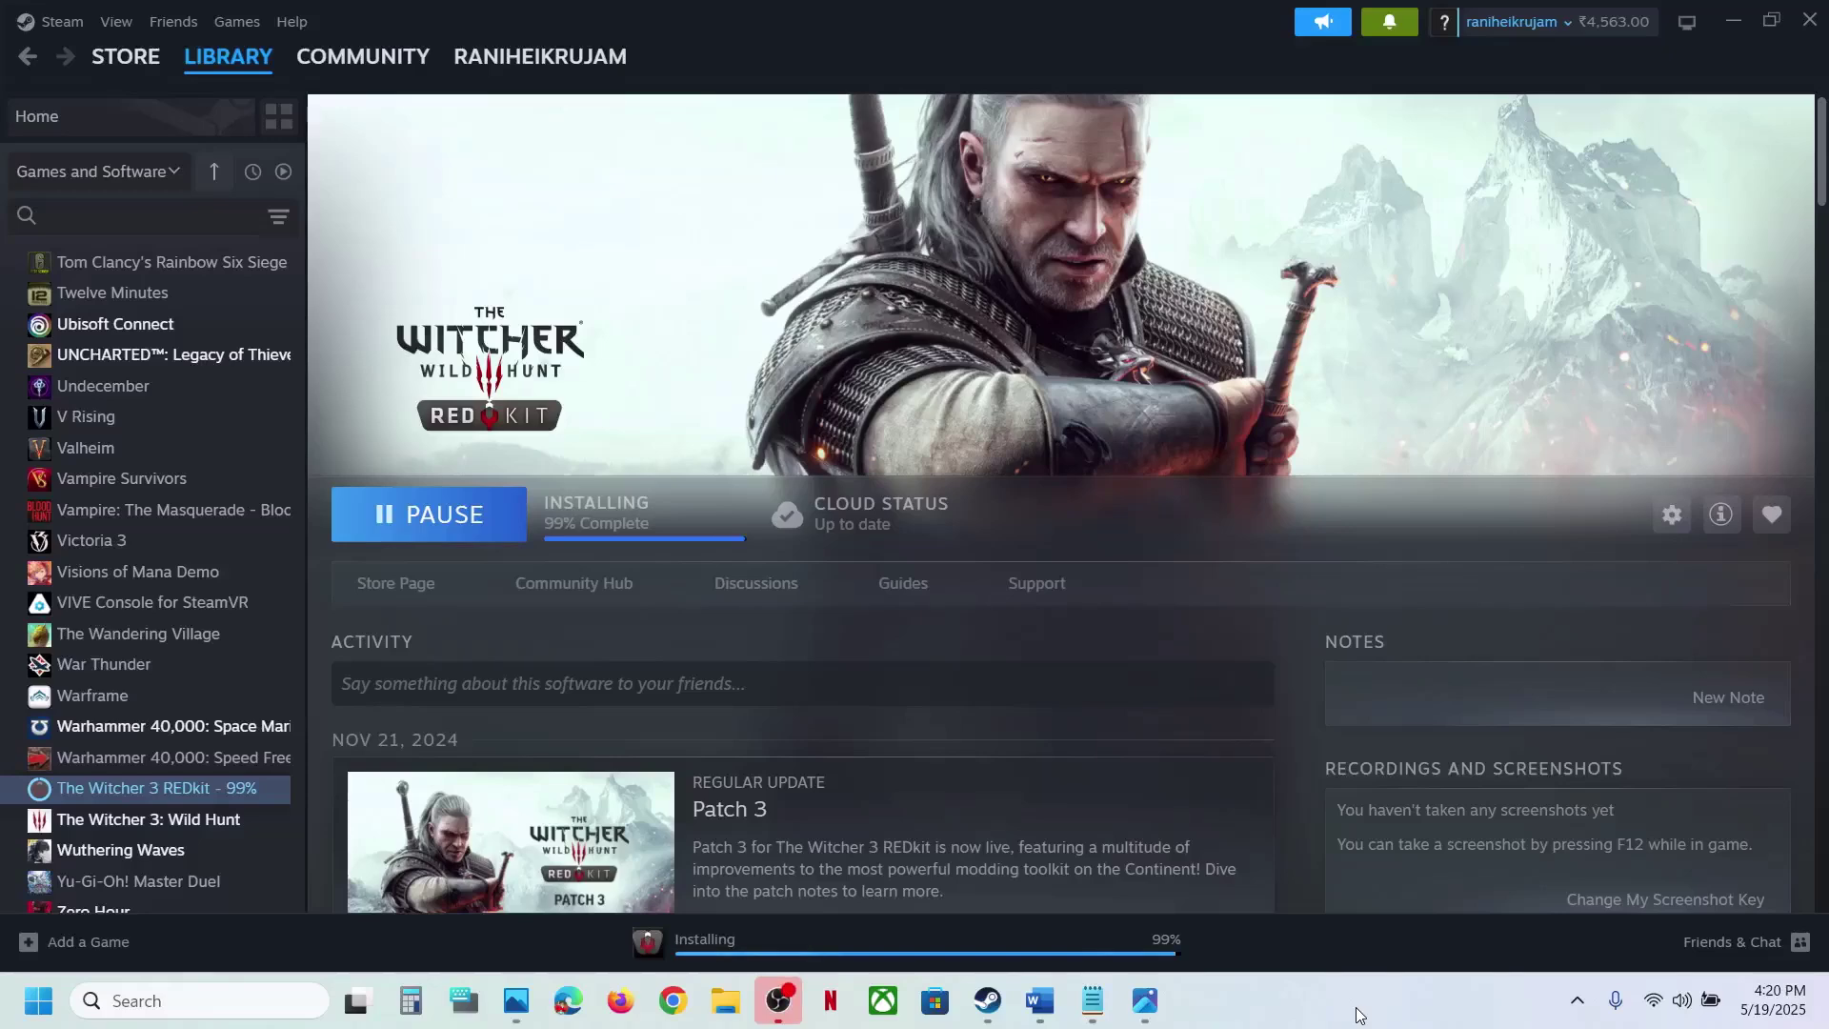
View the Witcher 3 crash-message screenshot, then return to the game's Steam library page.
{"action": "left_click", "coordinate": [1160, 1019]}
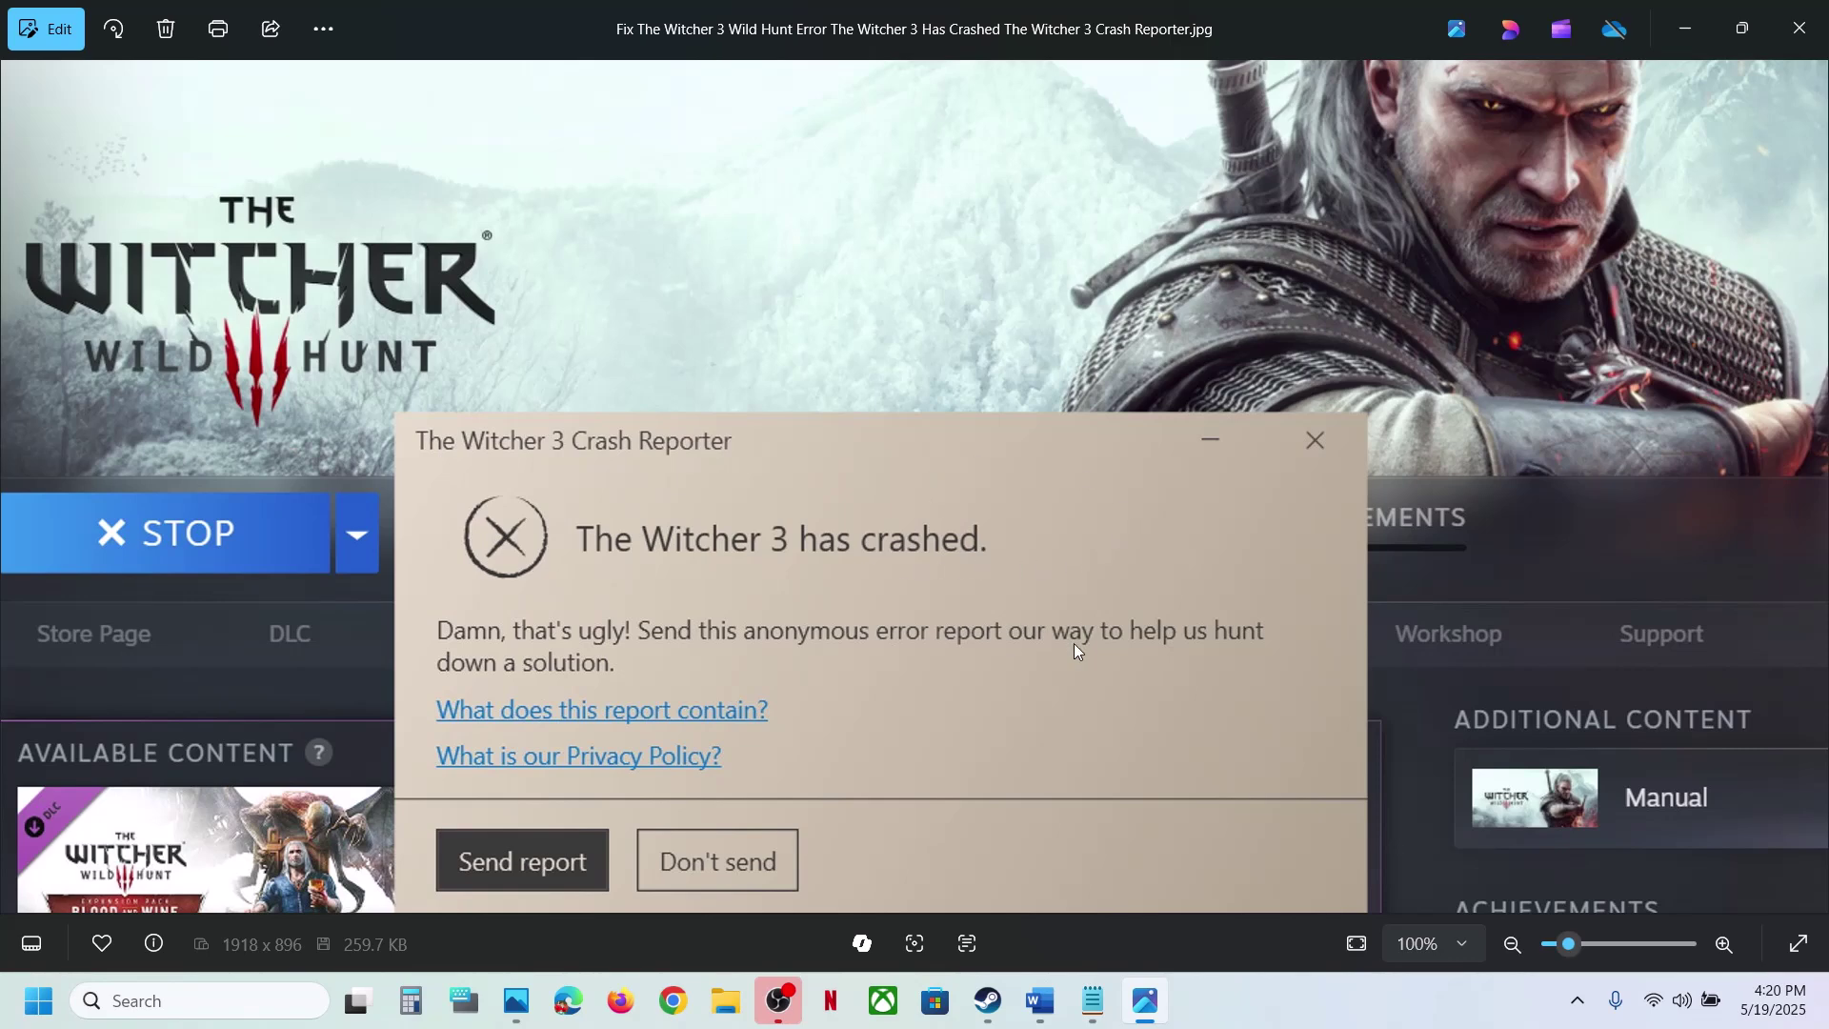
{"action": "left_click", "coordinate": [1312, 998]}
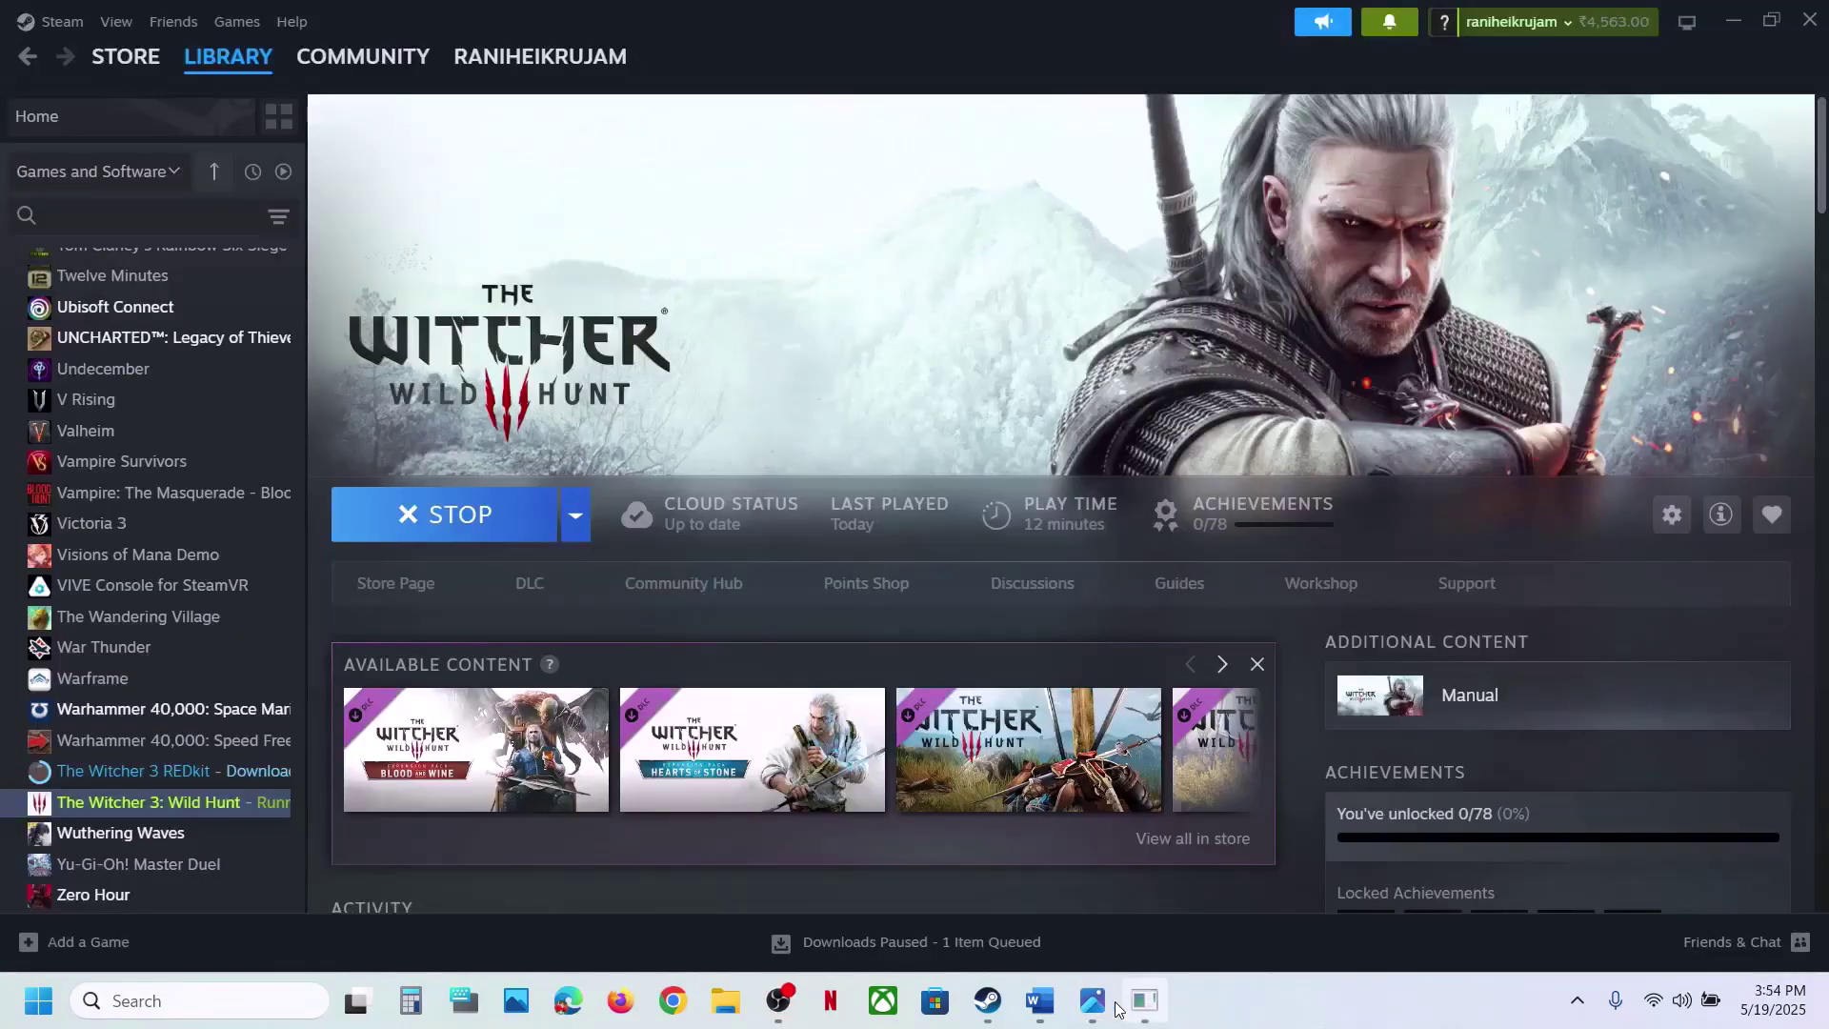
Check the Witcher launcher's DirectX 12/11 game version options, leaving DirectX 11 selected.
{"action": "left_click", "coordinate": [1039, 1000]}
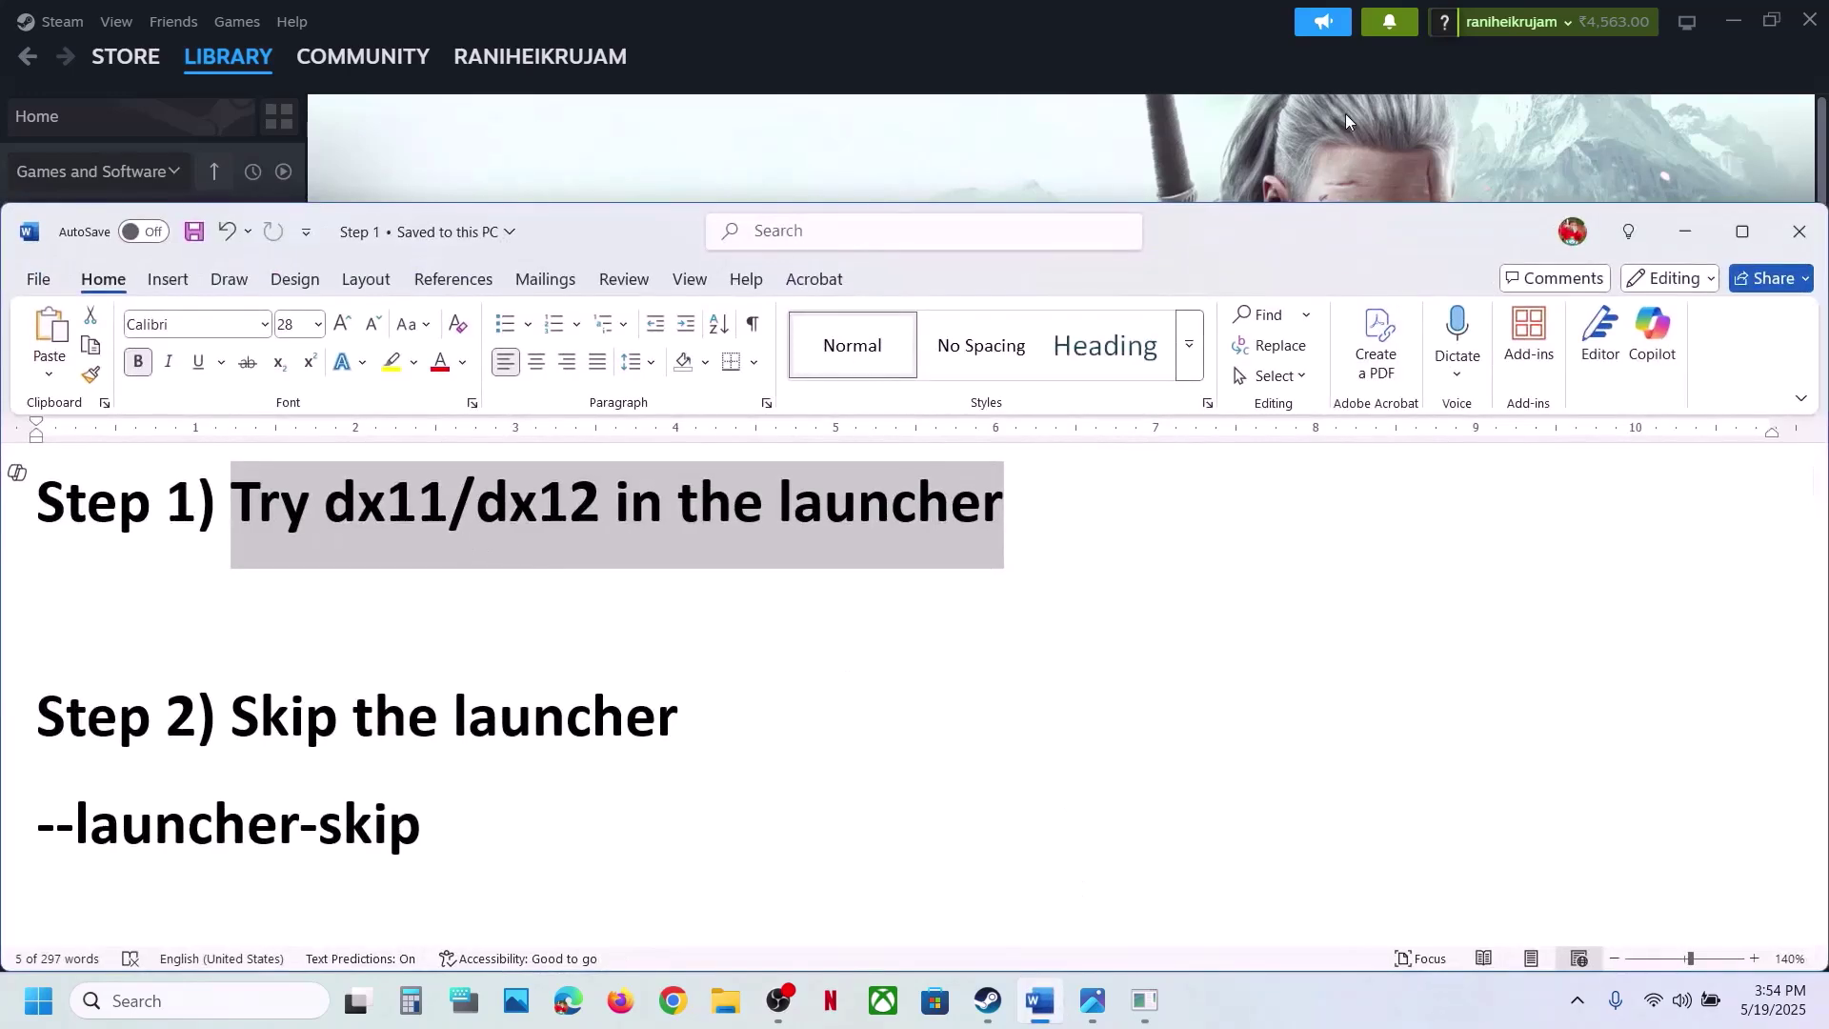
{"action": "left_click", "coordinate": [1305, 122]}
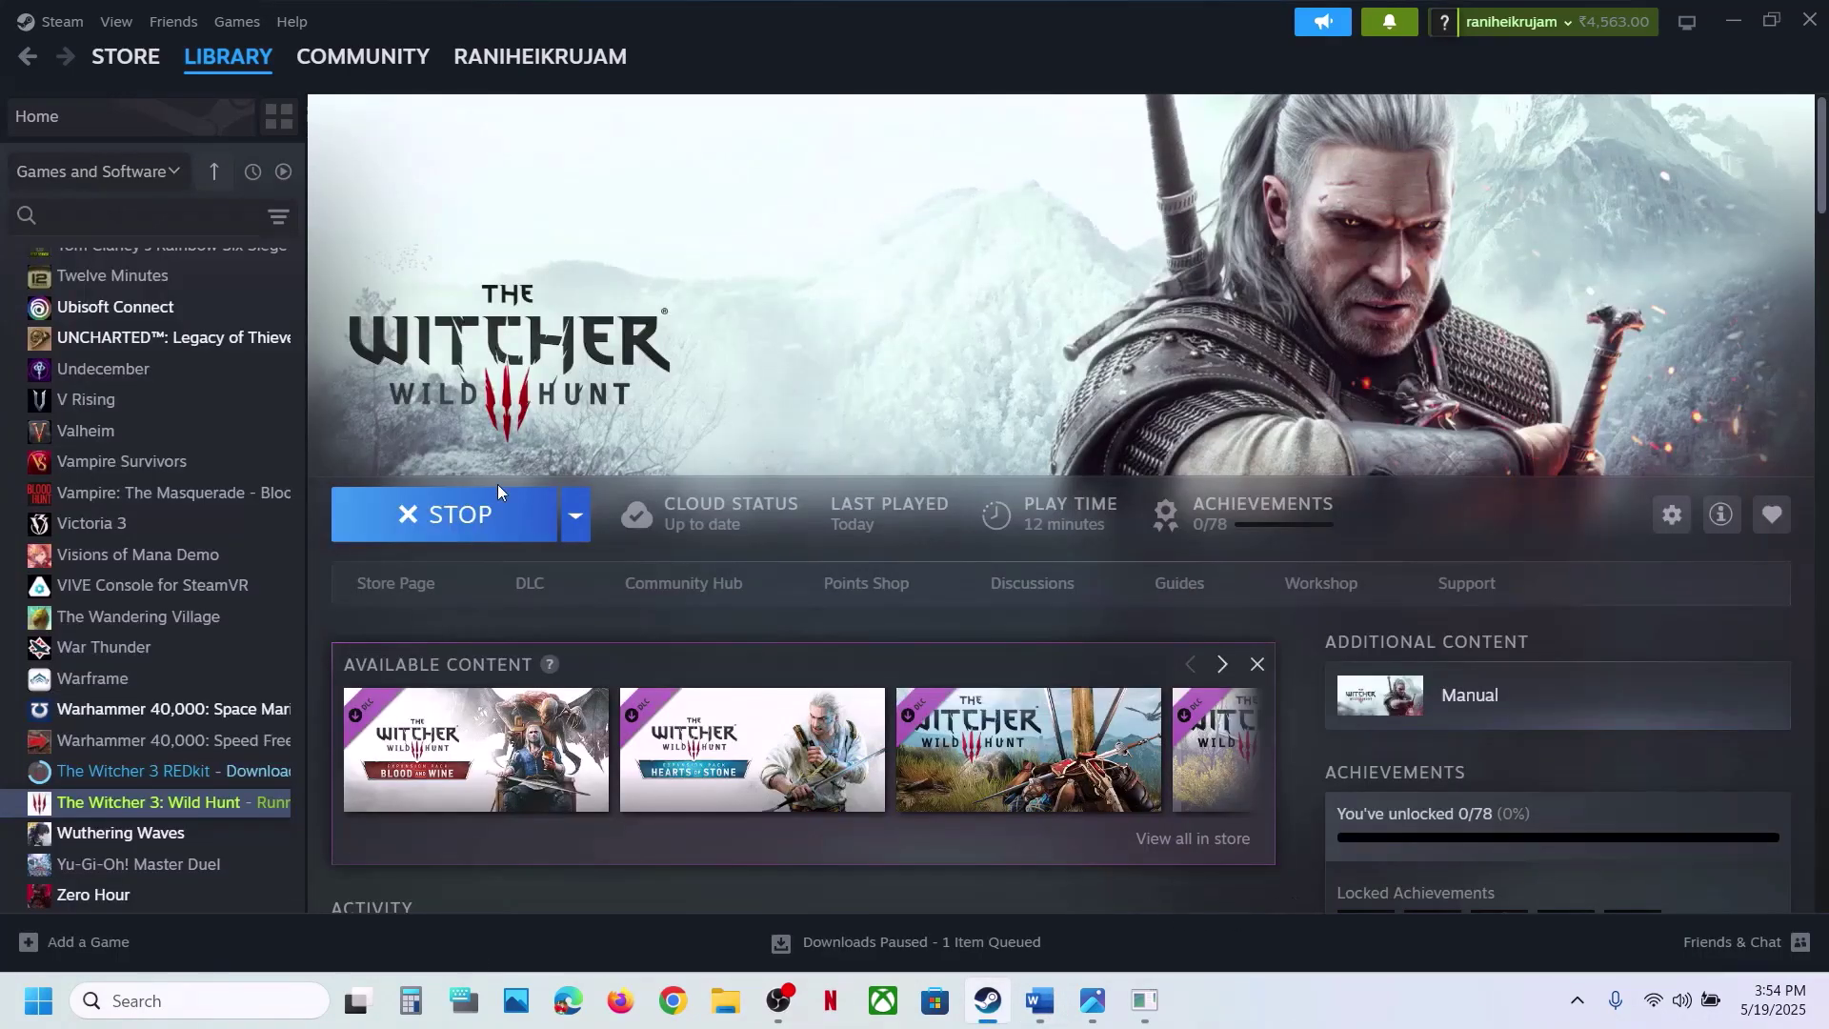
{"action": "left_click", "coordinate": [1148, 1000]}
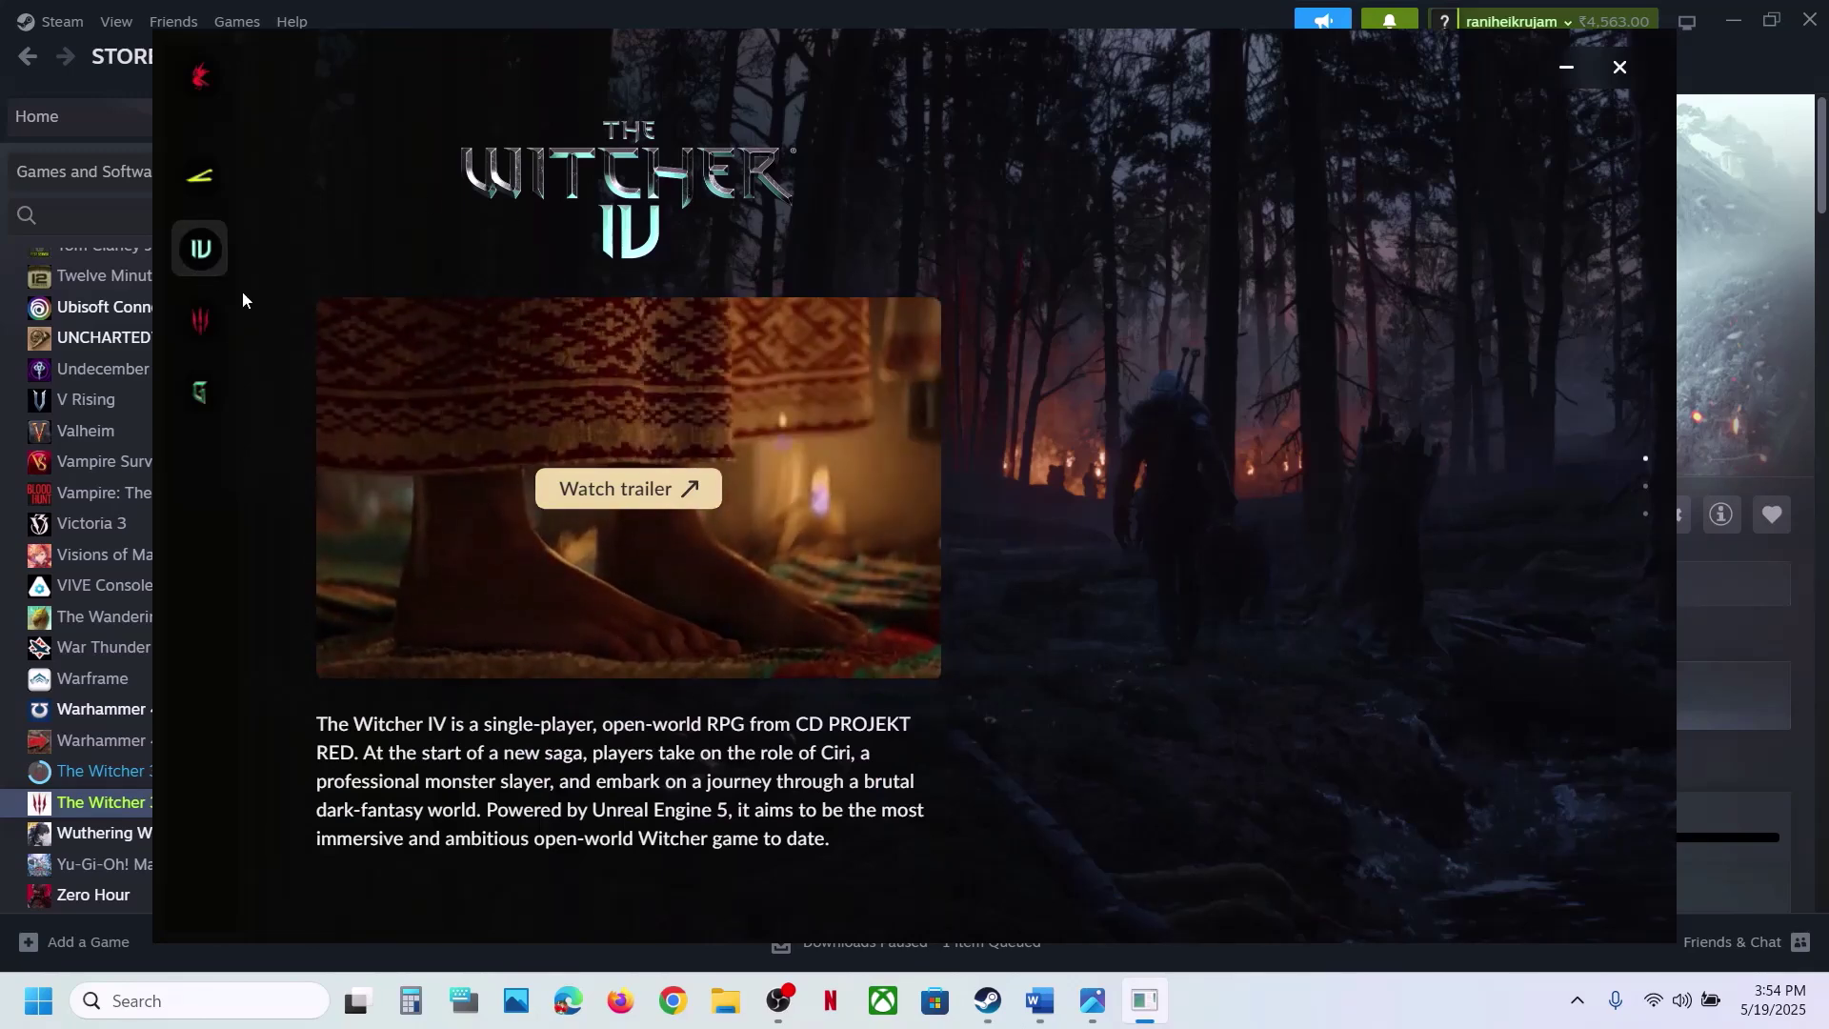
{"action": "left_click", "coordinate": [199, 320]}
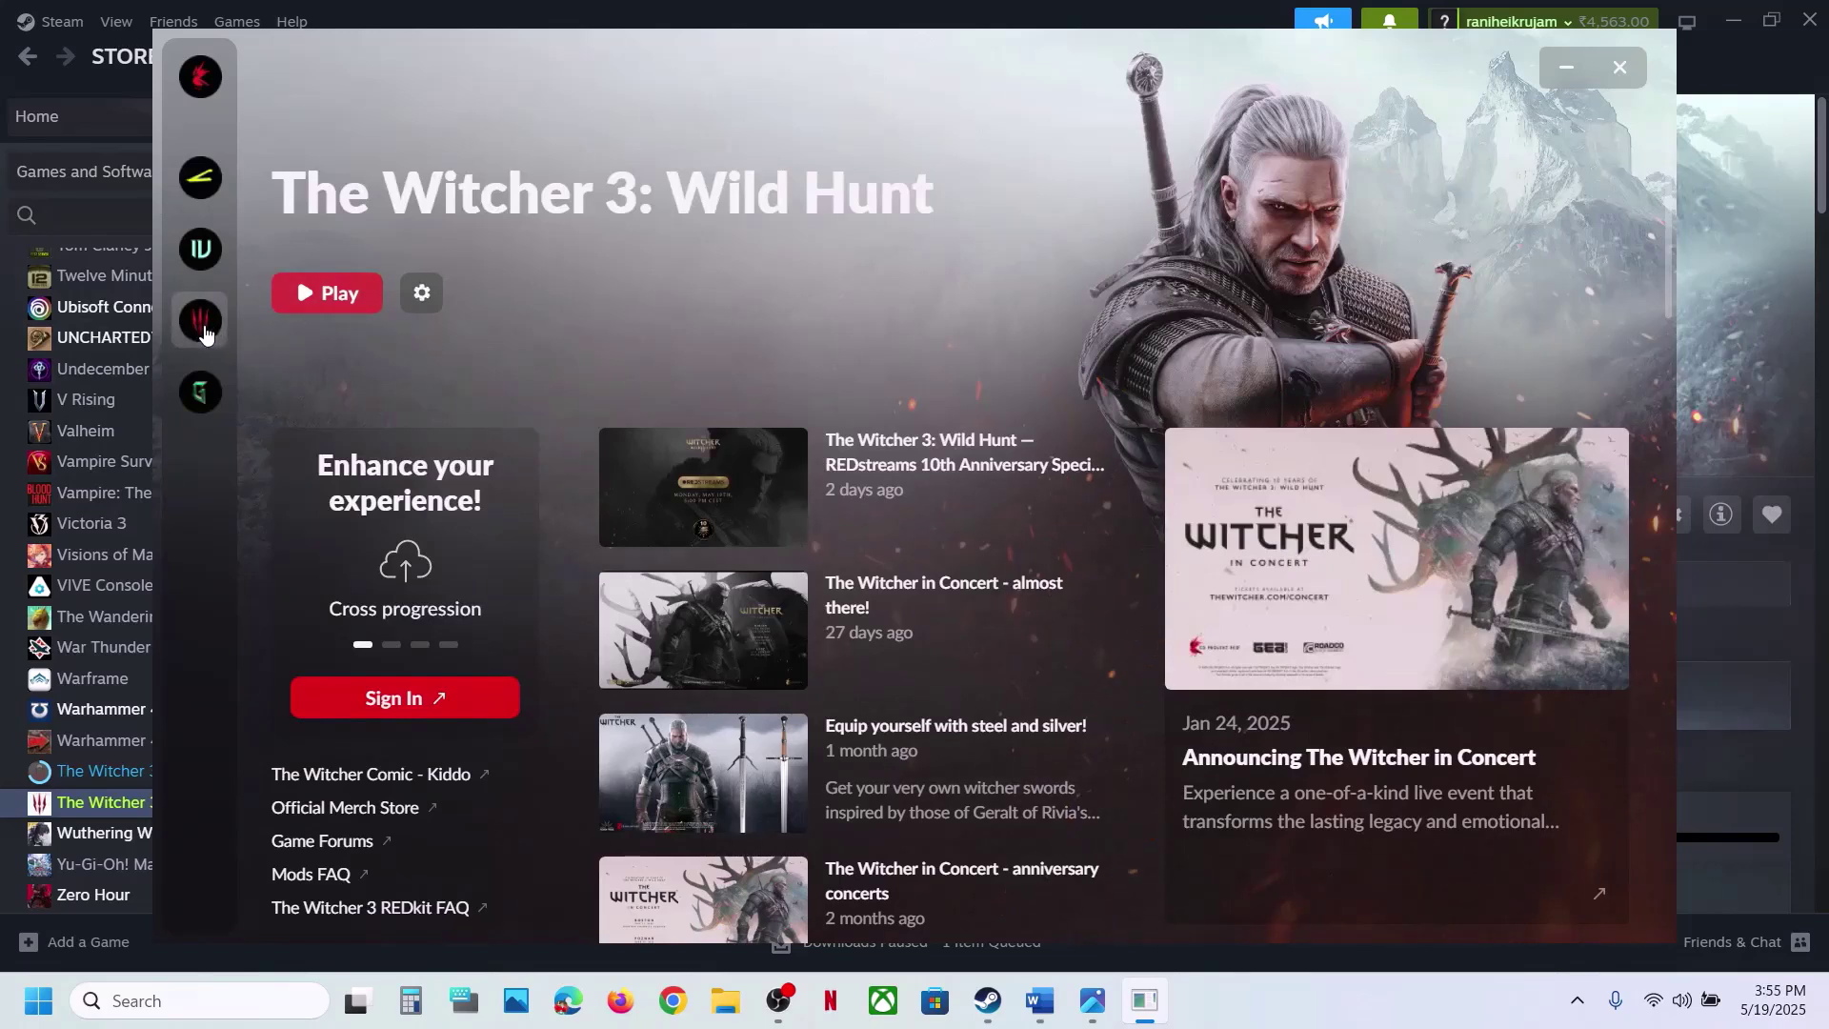
{"action": "left_click", "coordinate": [422, 295]}
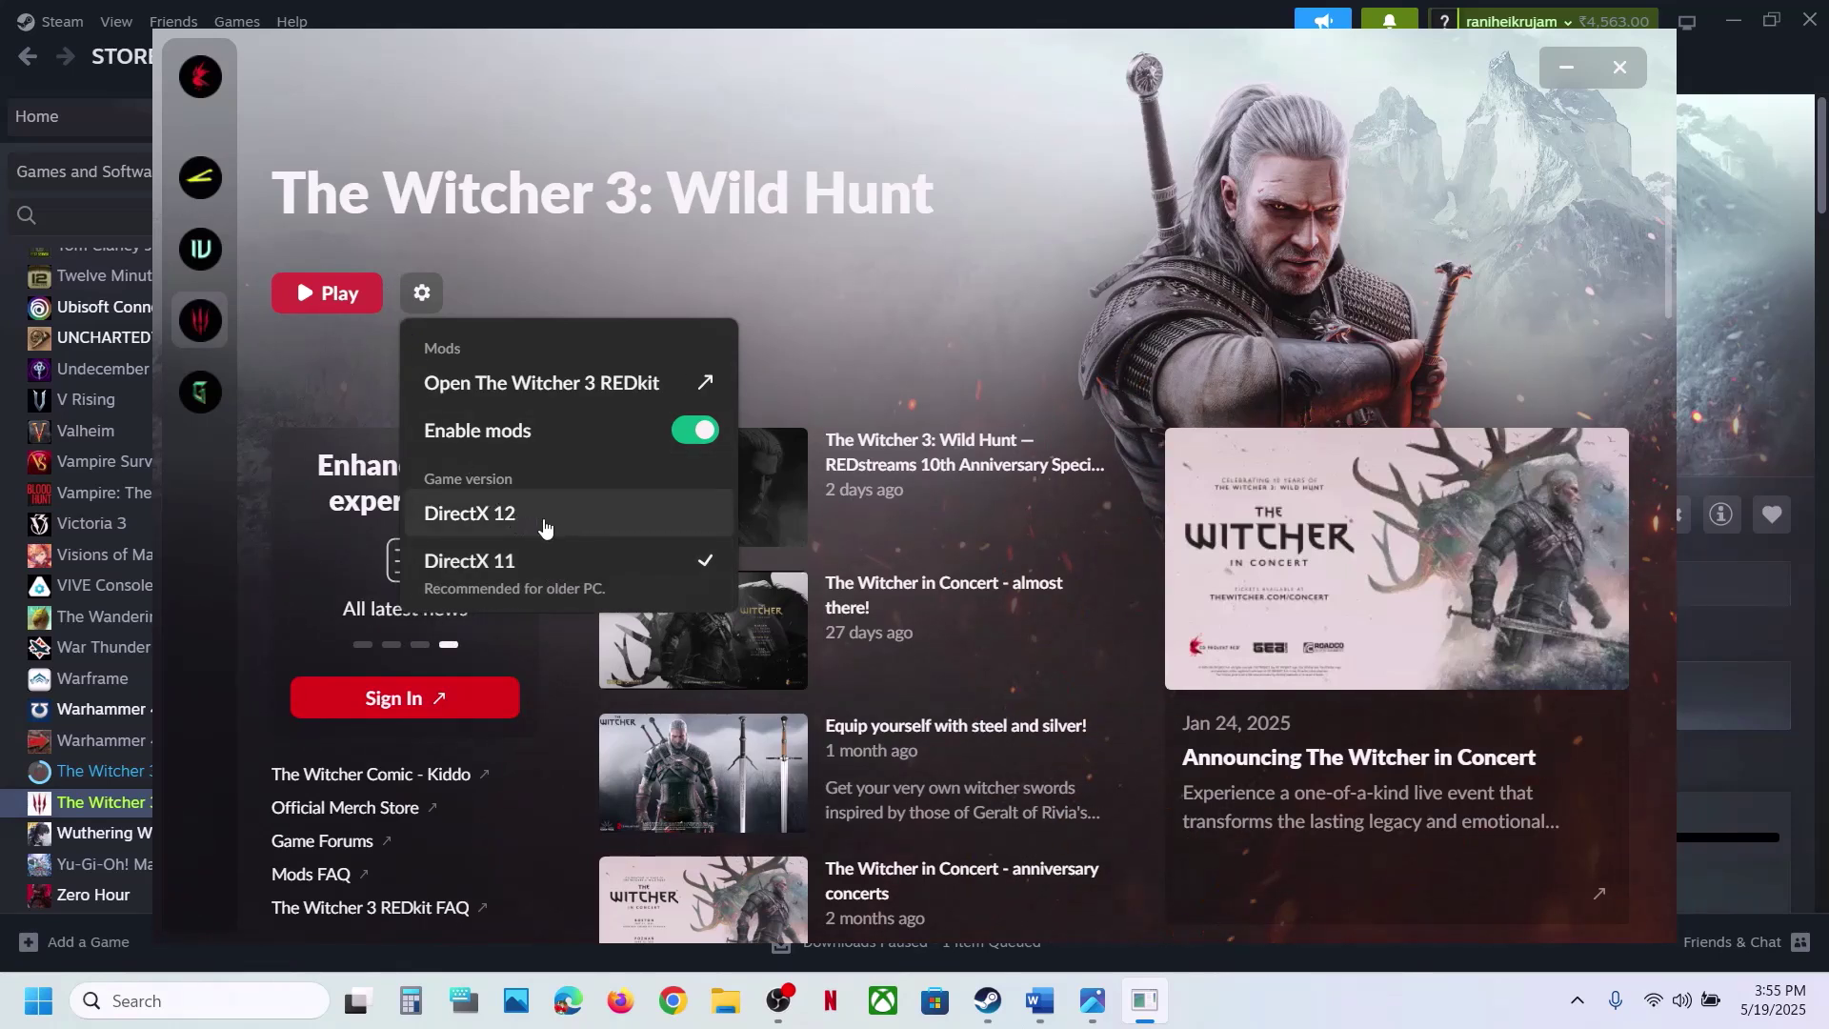
{"action": "left_click", "coordinate": [835, 349]}
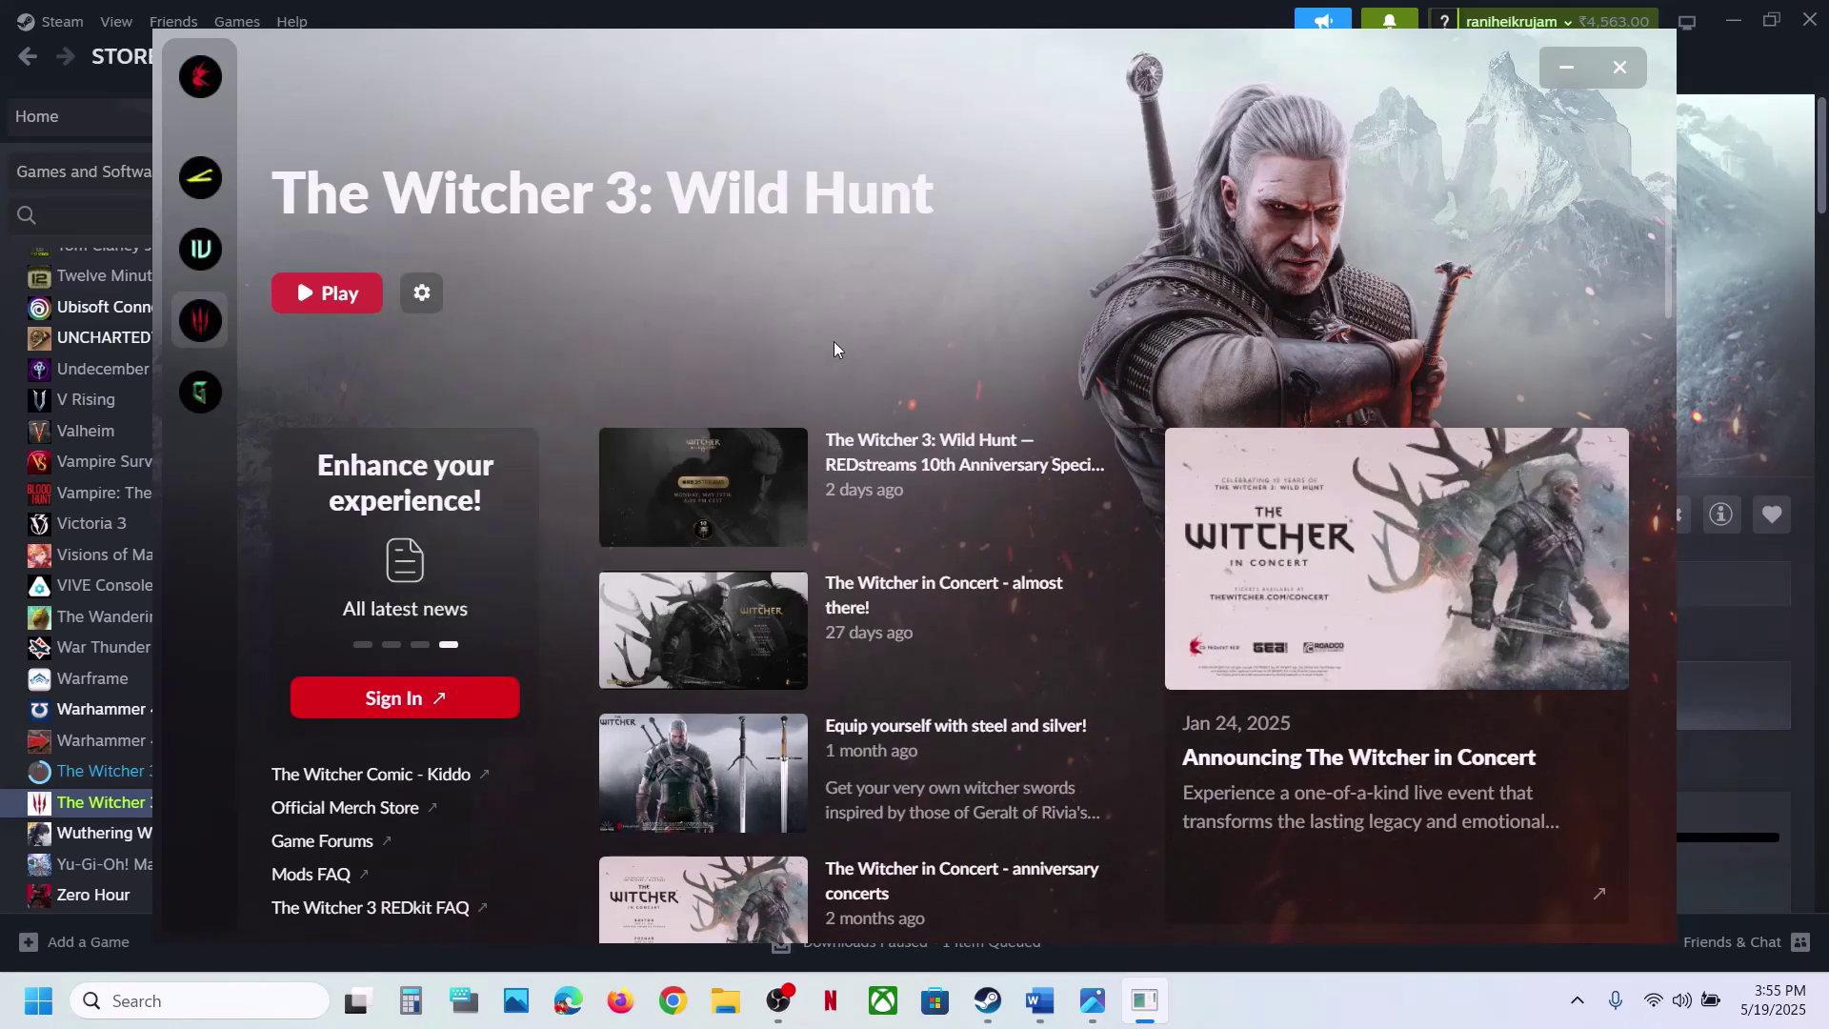
{"action": "left_click", "coordinate": [1041, 999]}
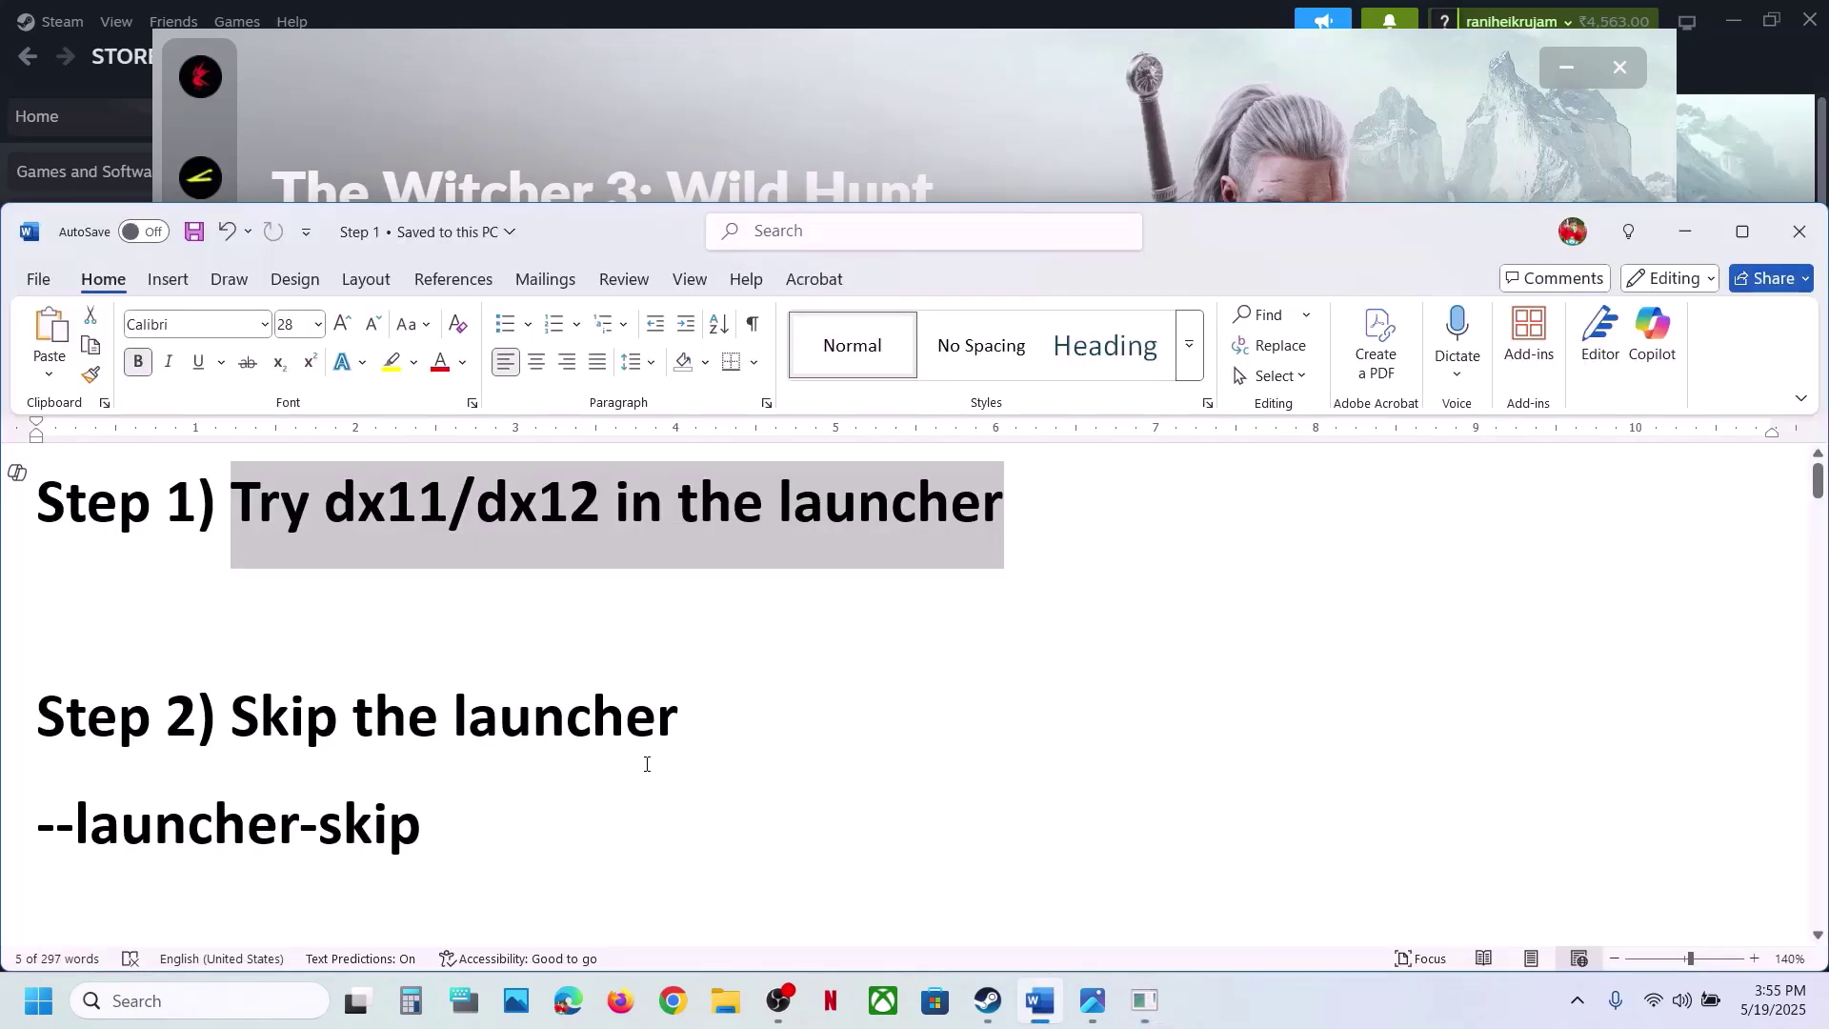
Close the Witcher launcher after reading the 'Skip the launcher' step.
{"action": "left_click_drag", "start_coordinate": [245, 727], "coordinate": [695, 702]}
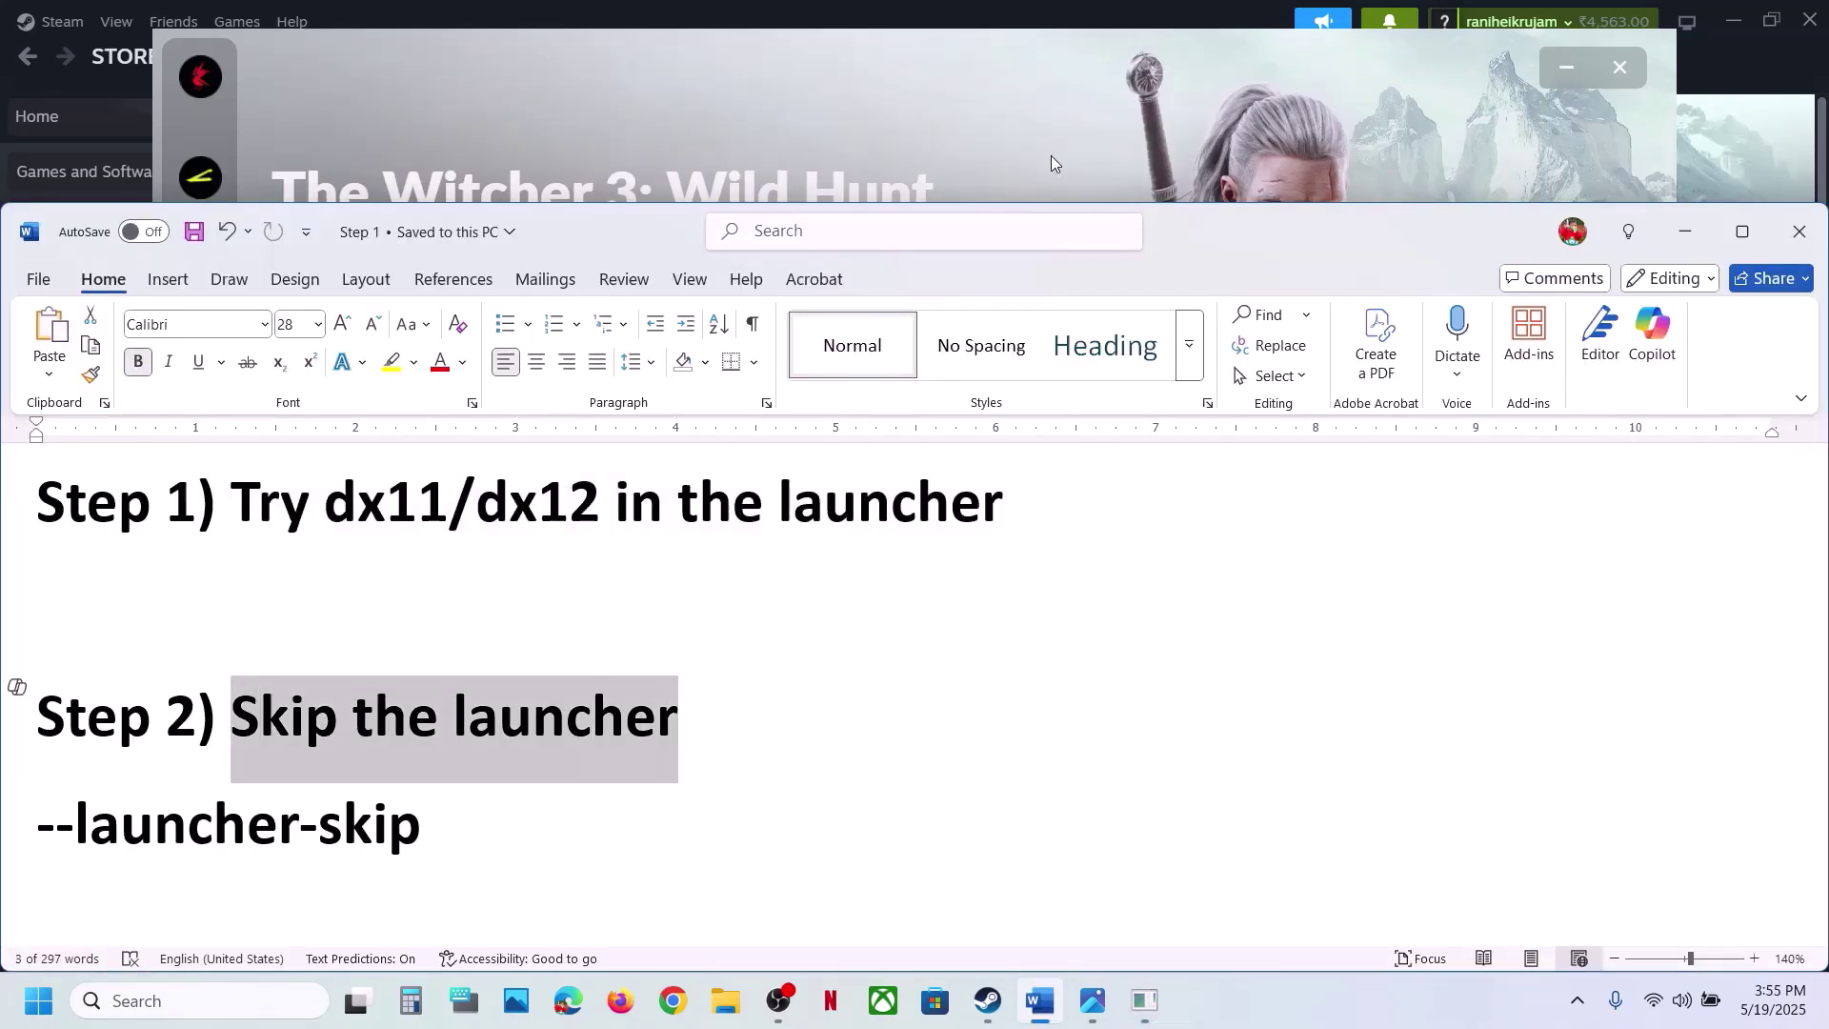
{"action": "left_click", "coordinate": [1049, 157]}
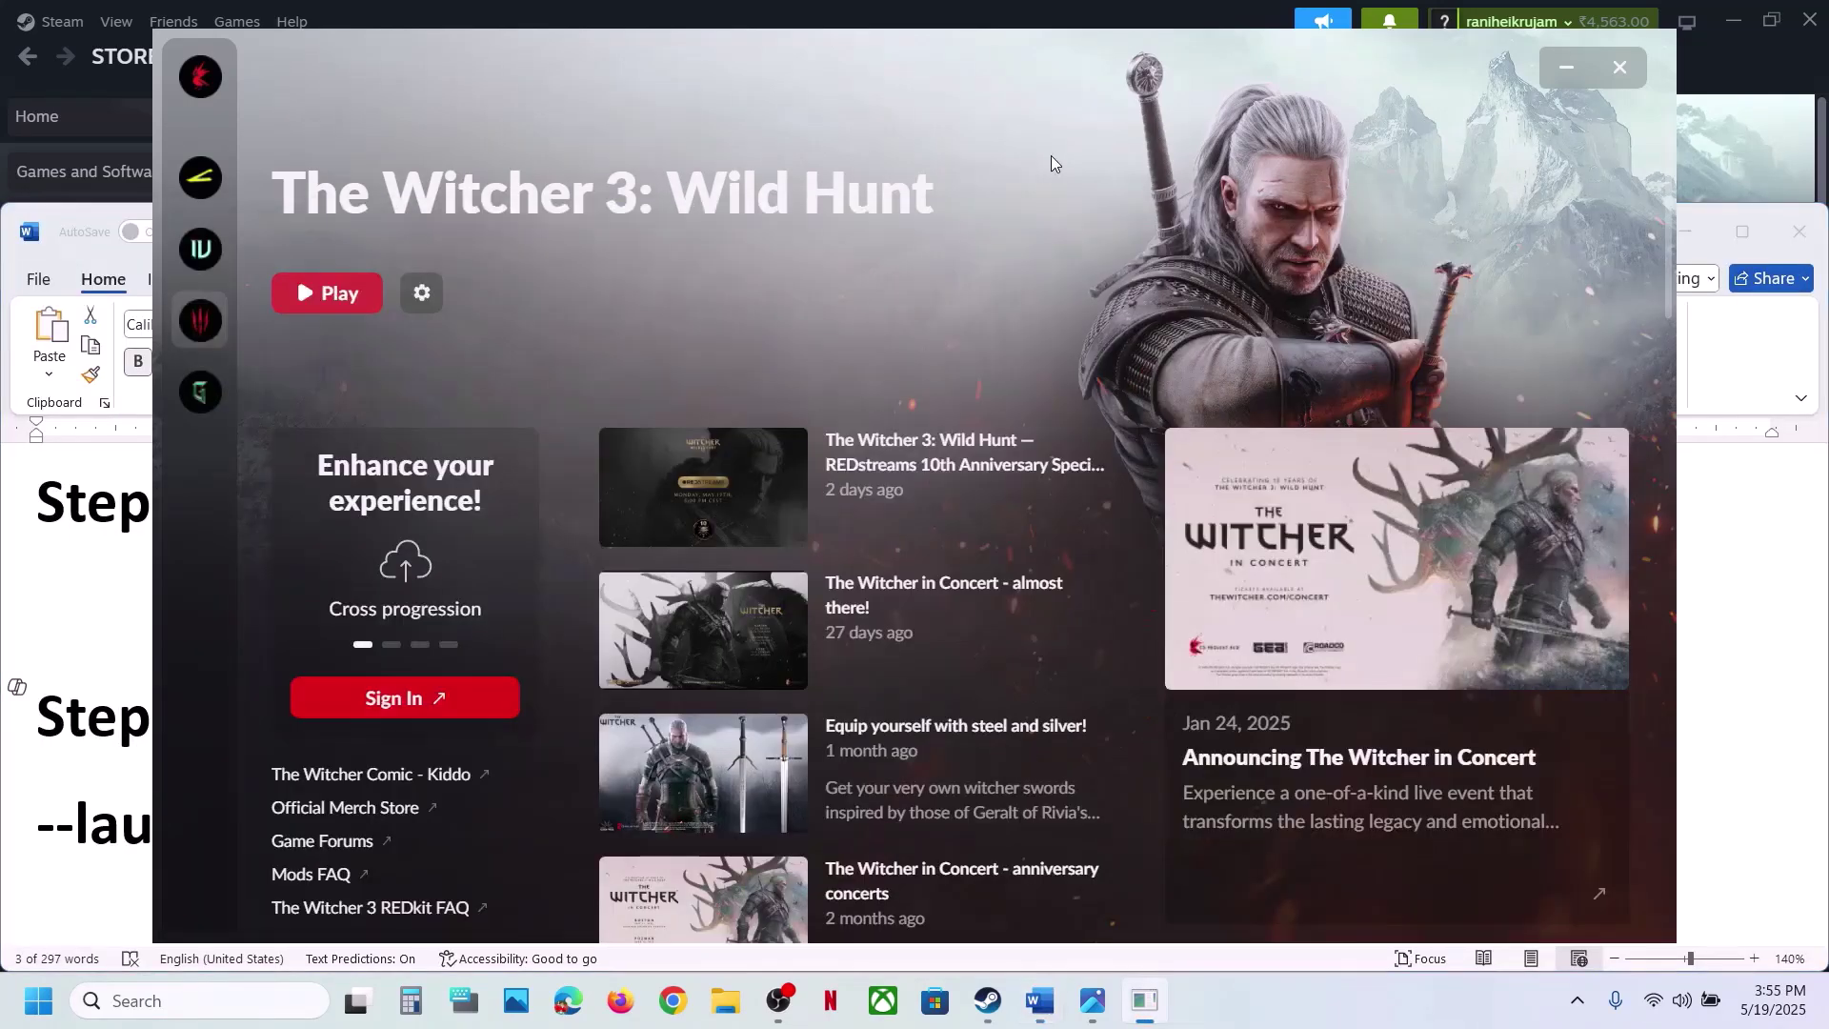
{"action": "left_click", "coordinate": [1619, 66]}
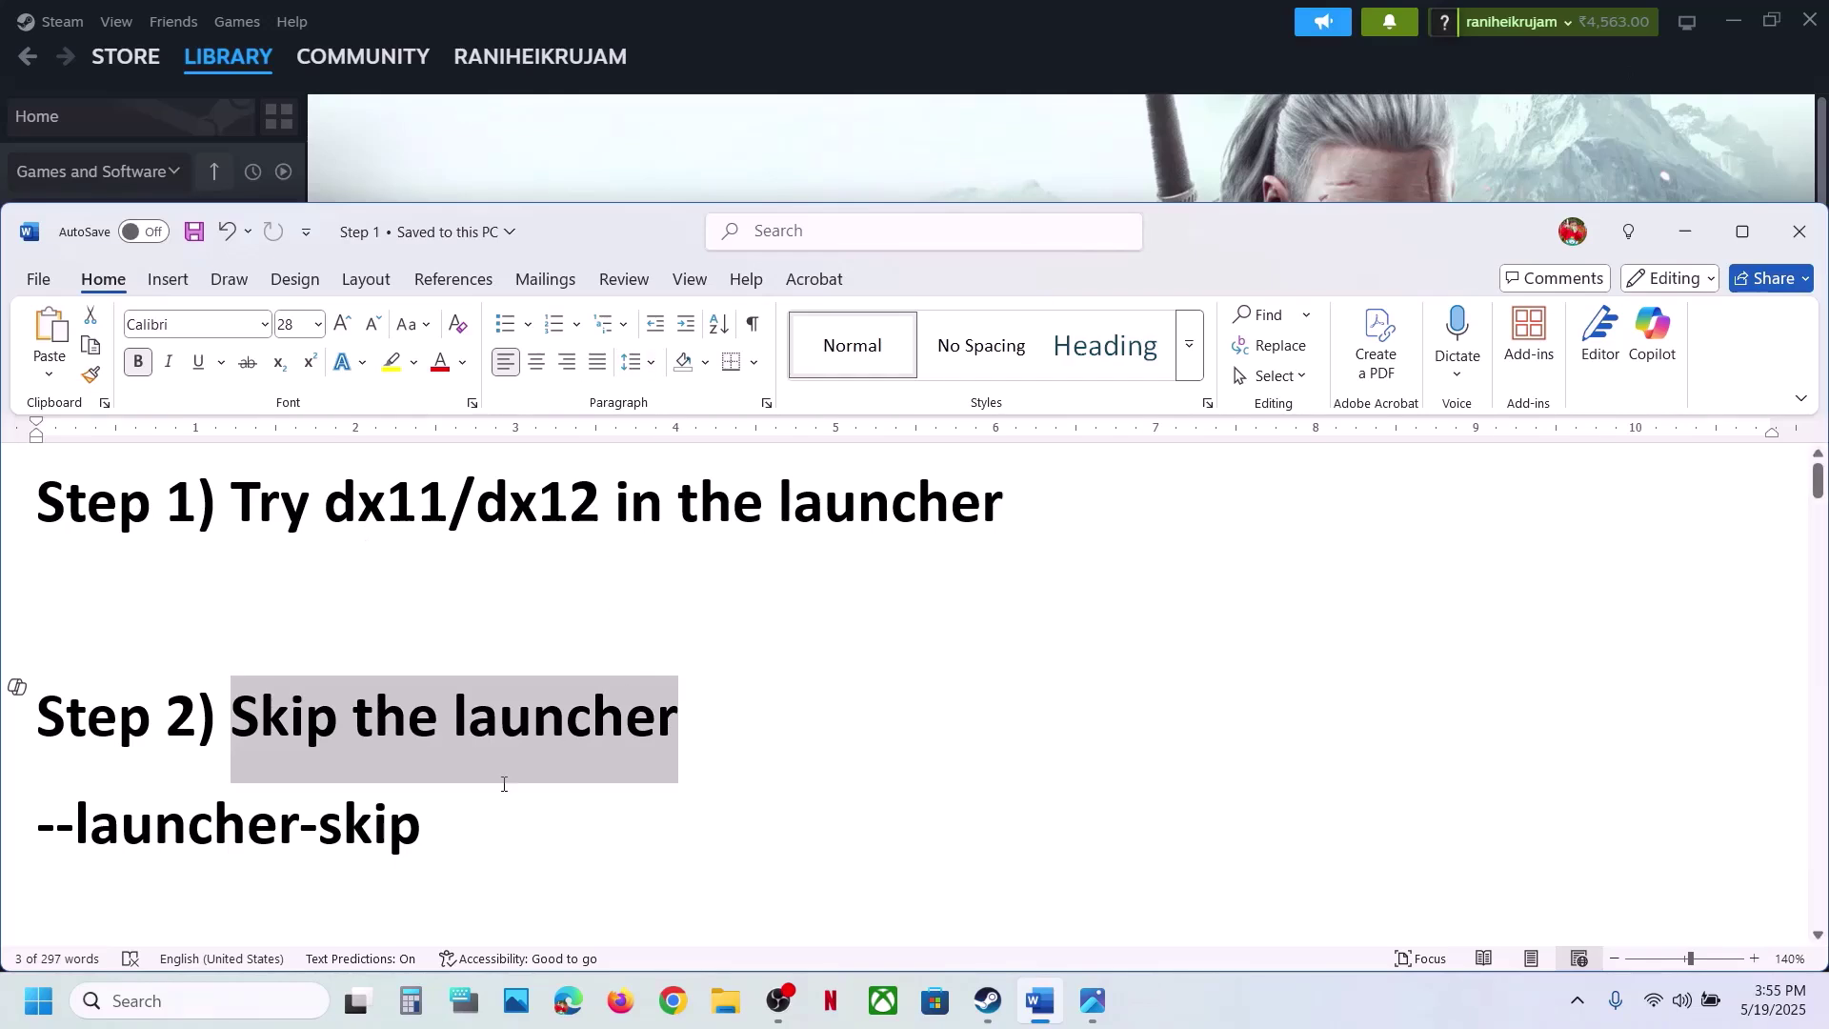
Copy --launcher-skip from the notes and set it as The Witcher 3's Steam launch option.
{"action": "left_click_drag", "start_coordinate": [458, 823], "coordinate": [38, 843]}
{"action": "key", "text": "ctrl+c"}
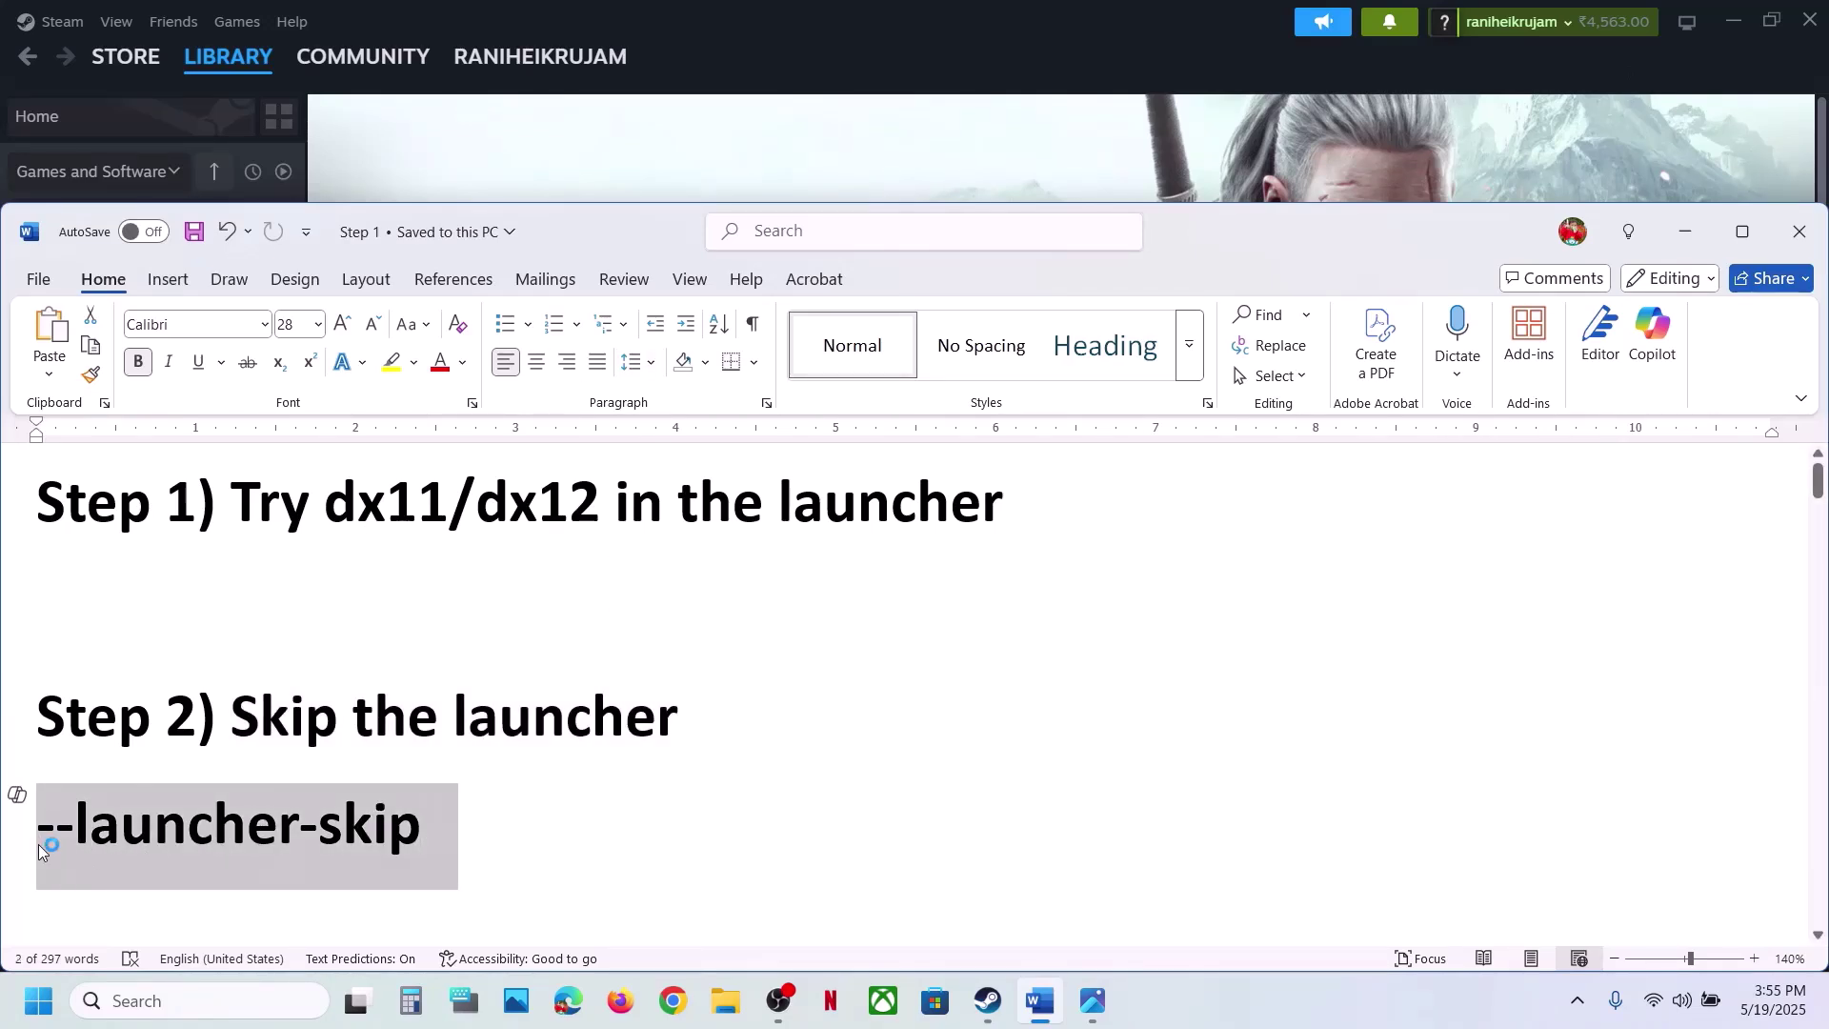
{"action": "left_click", "coordinate": [664, 169]}
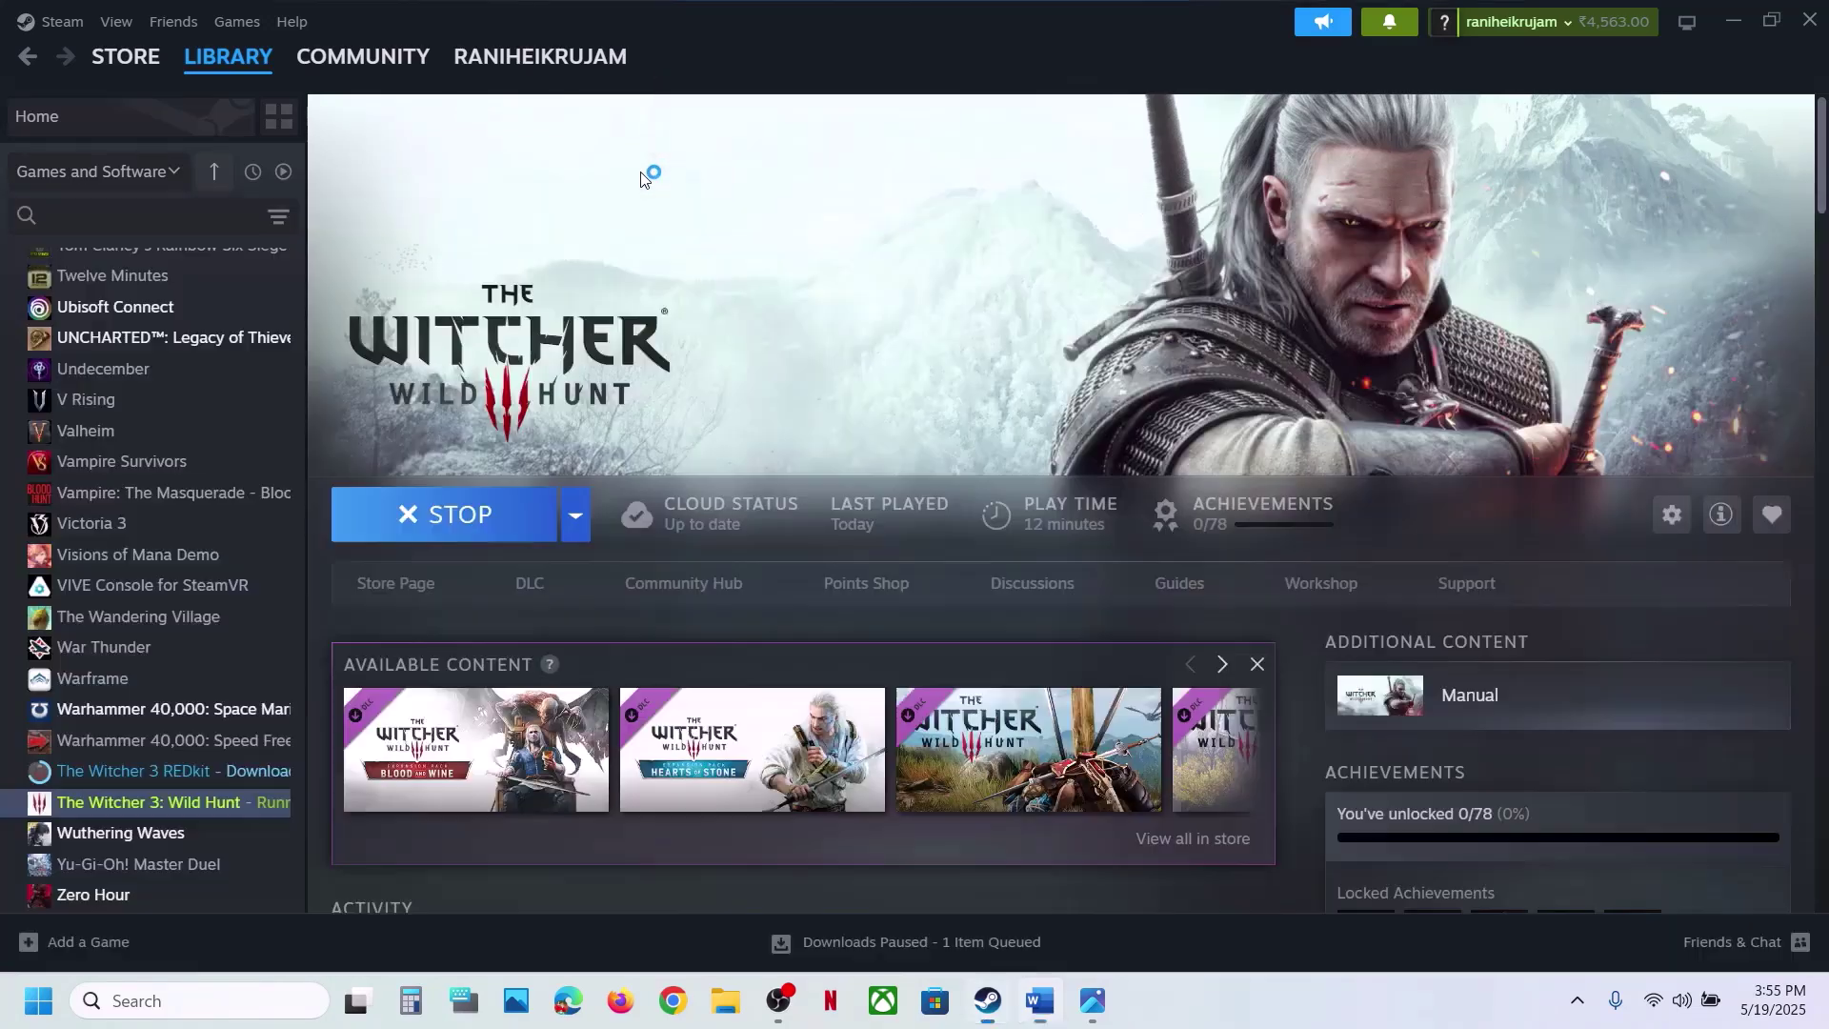
{"action": "right_click", "coordinate": [160, 811]}
{"action": "left_click", "coordinate": [255, 789]}
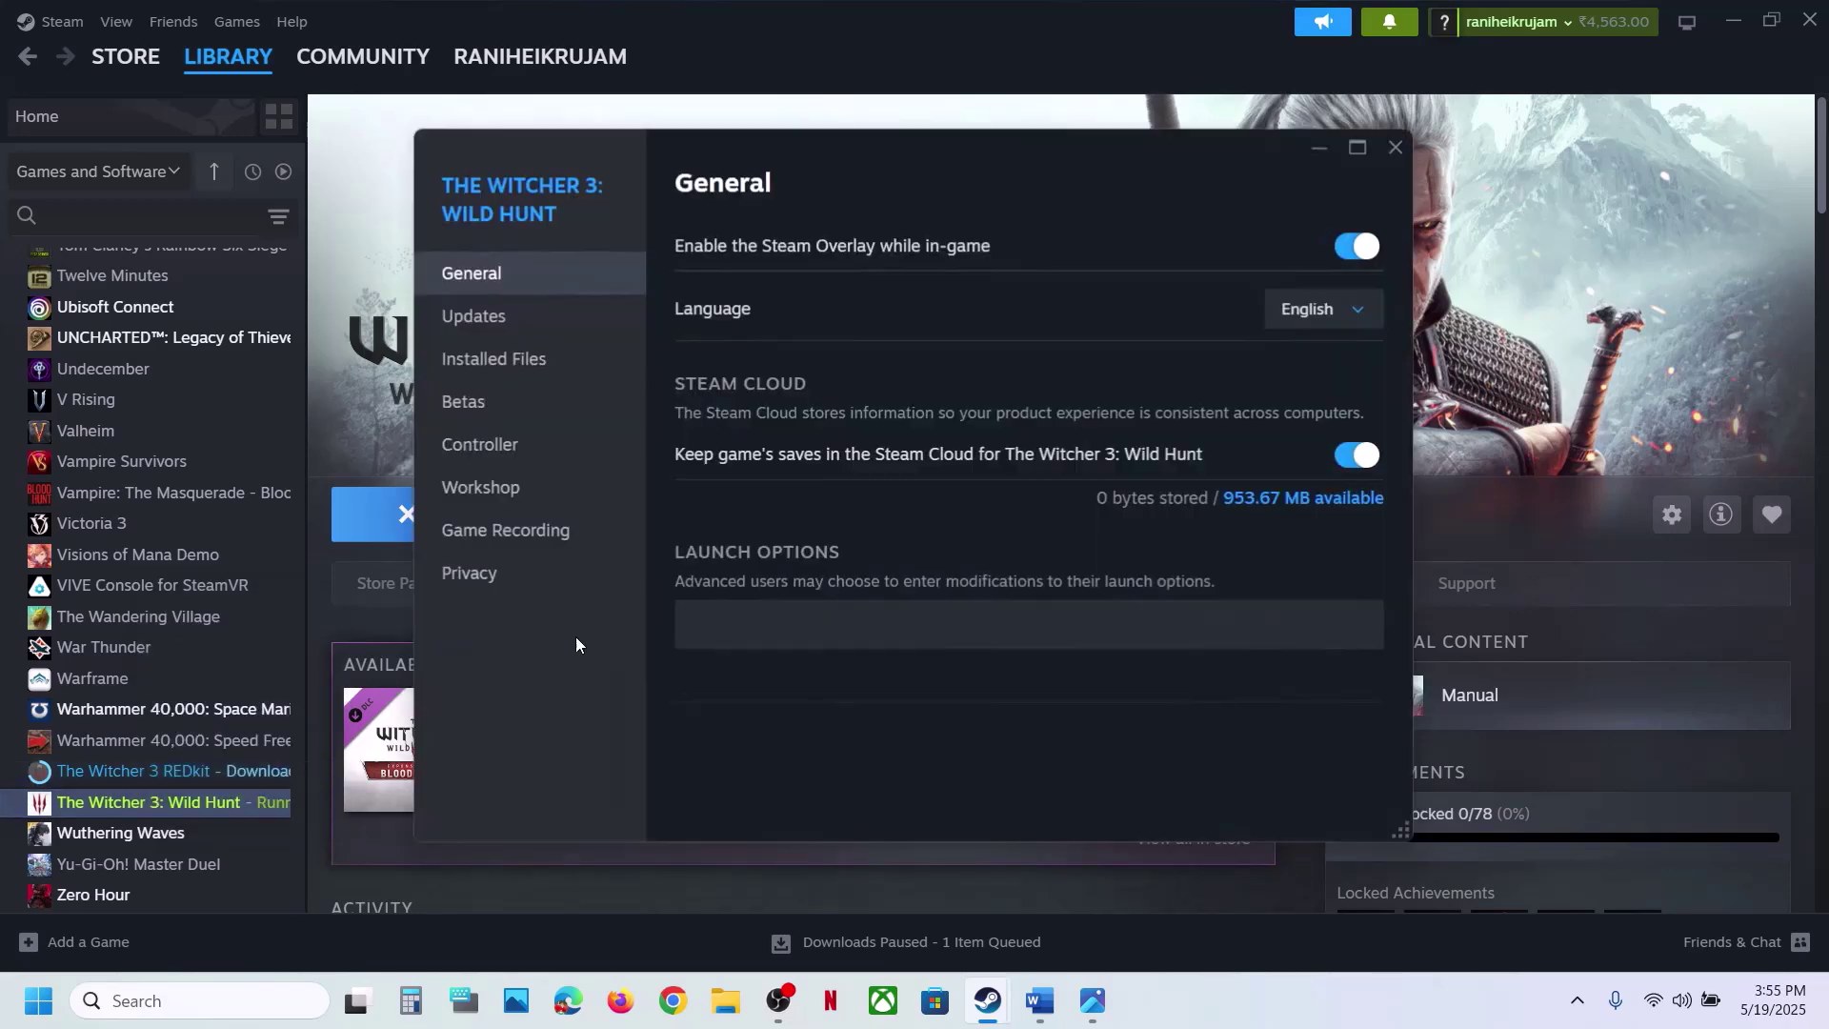
{"action": "left_click", "coordinate": [769, 618]}
{"action": "key", "text": "ctrl+v"}
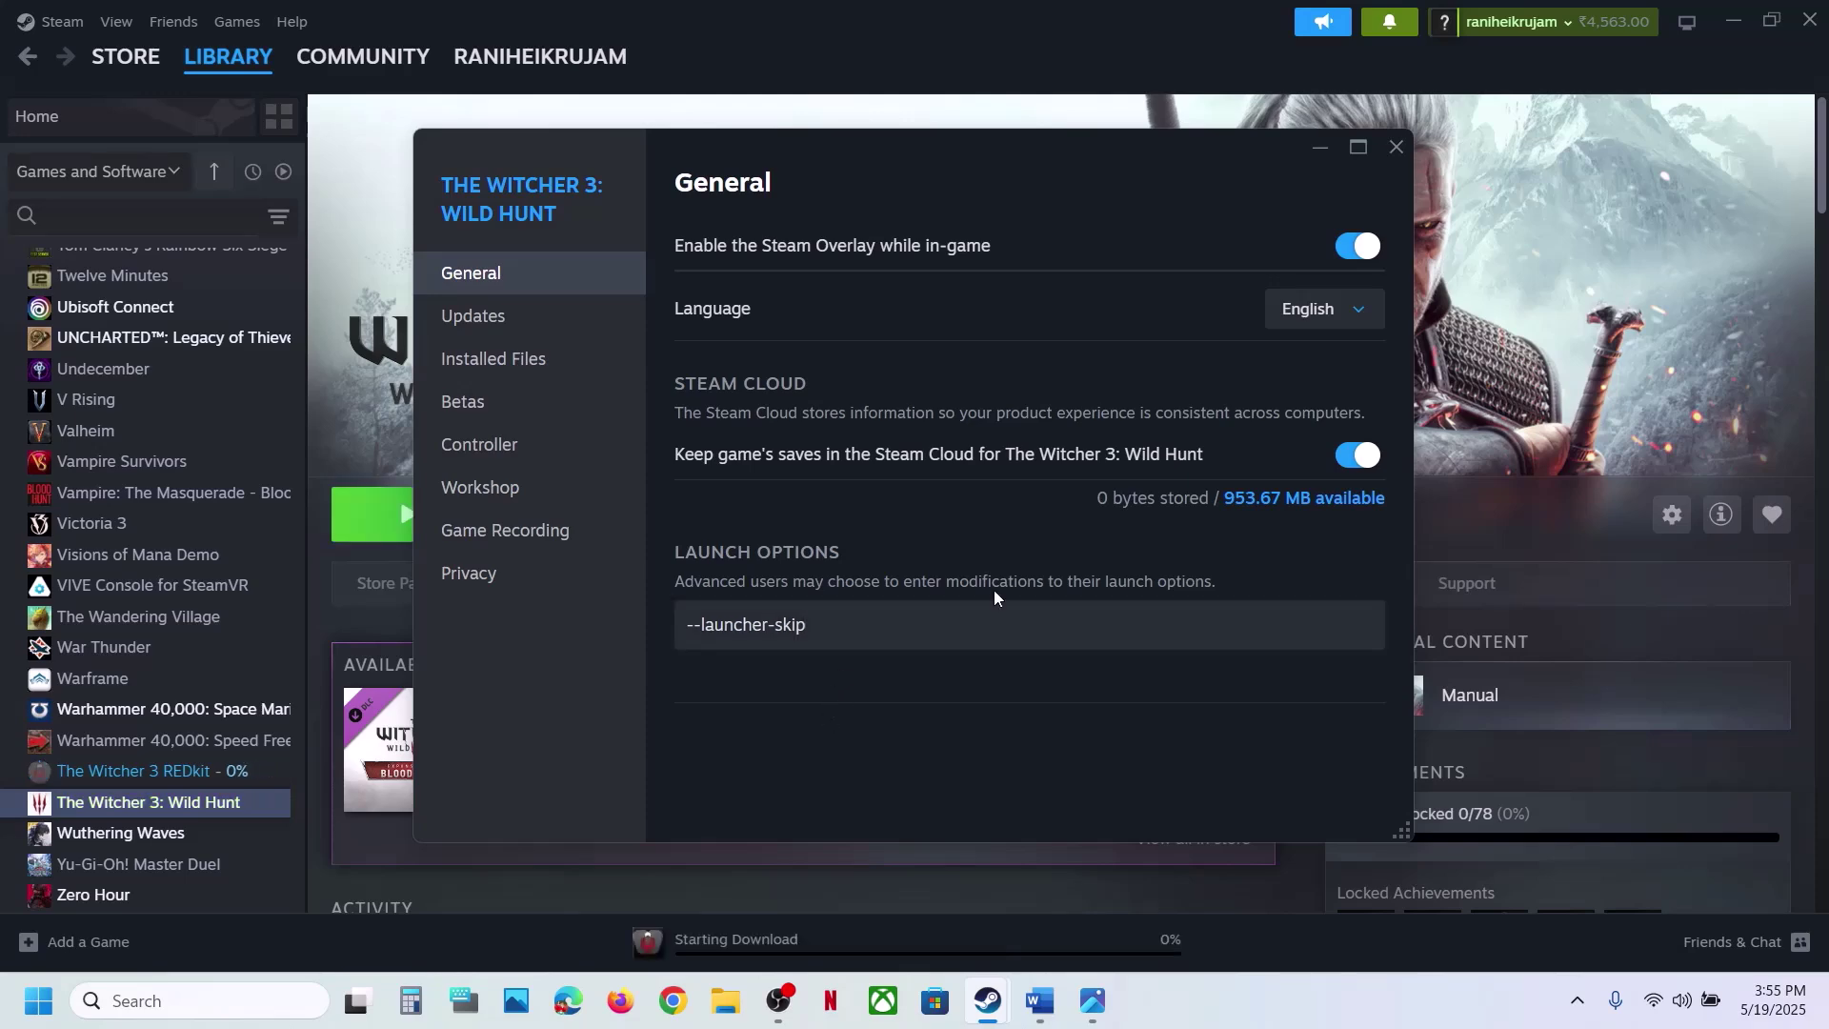
{"action": "left_click", "coordinate": [1396, 147]}
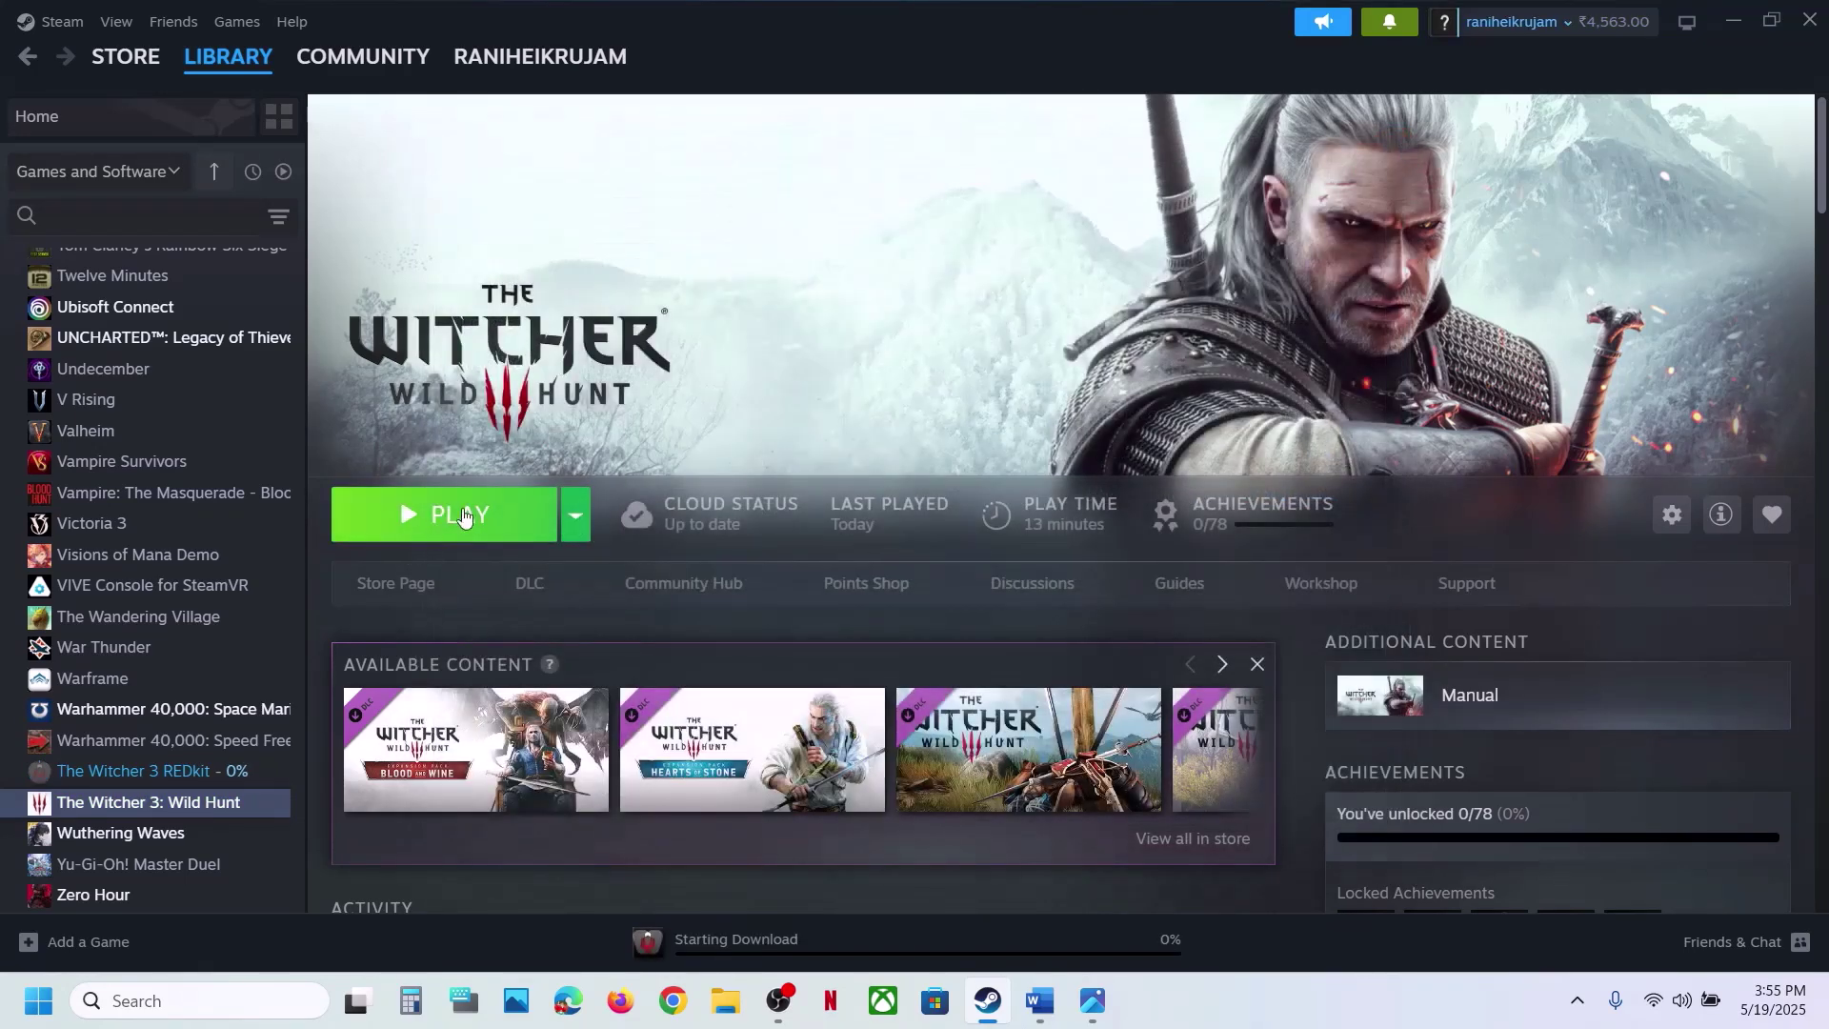
{"action": "left_click", "coordinate": [1062, 988]}
Switch off Enable mods in the Witcher launcher's game settings.
{"action": "scroll", "coordinate": [520, 714], "scroll_direction": "down", "scroll_amount": 5}
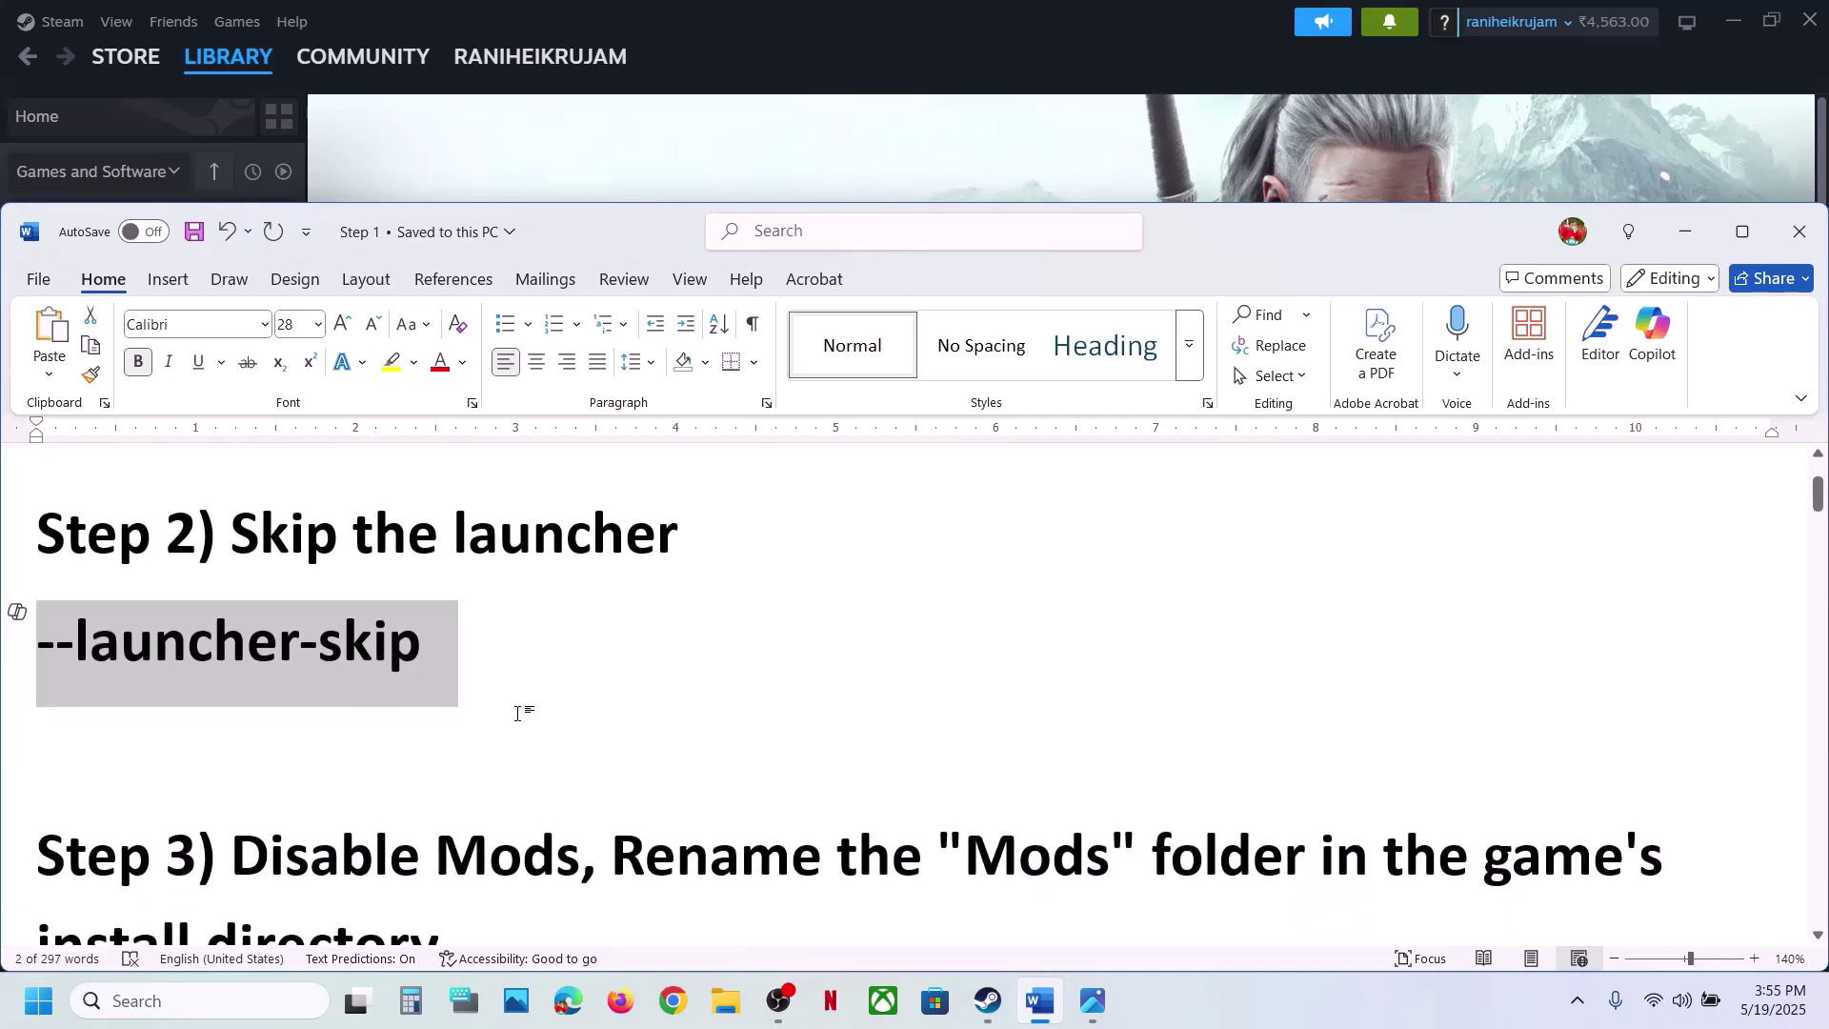
{"action": "left_click_drag", "start_coordinate": [497, 716], "coordinate": [231, 743]}
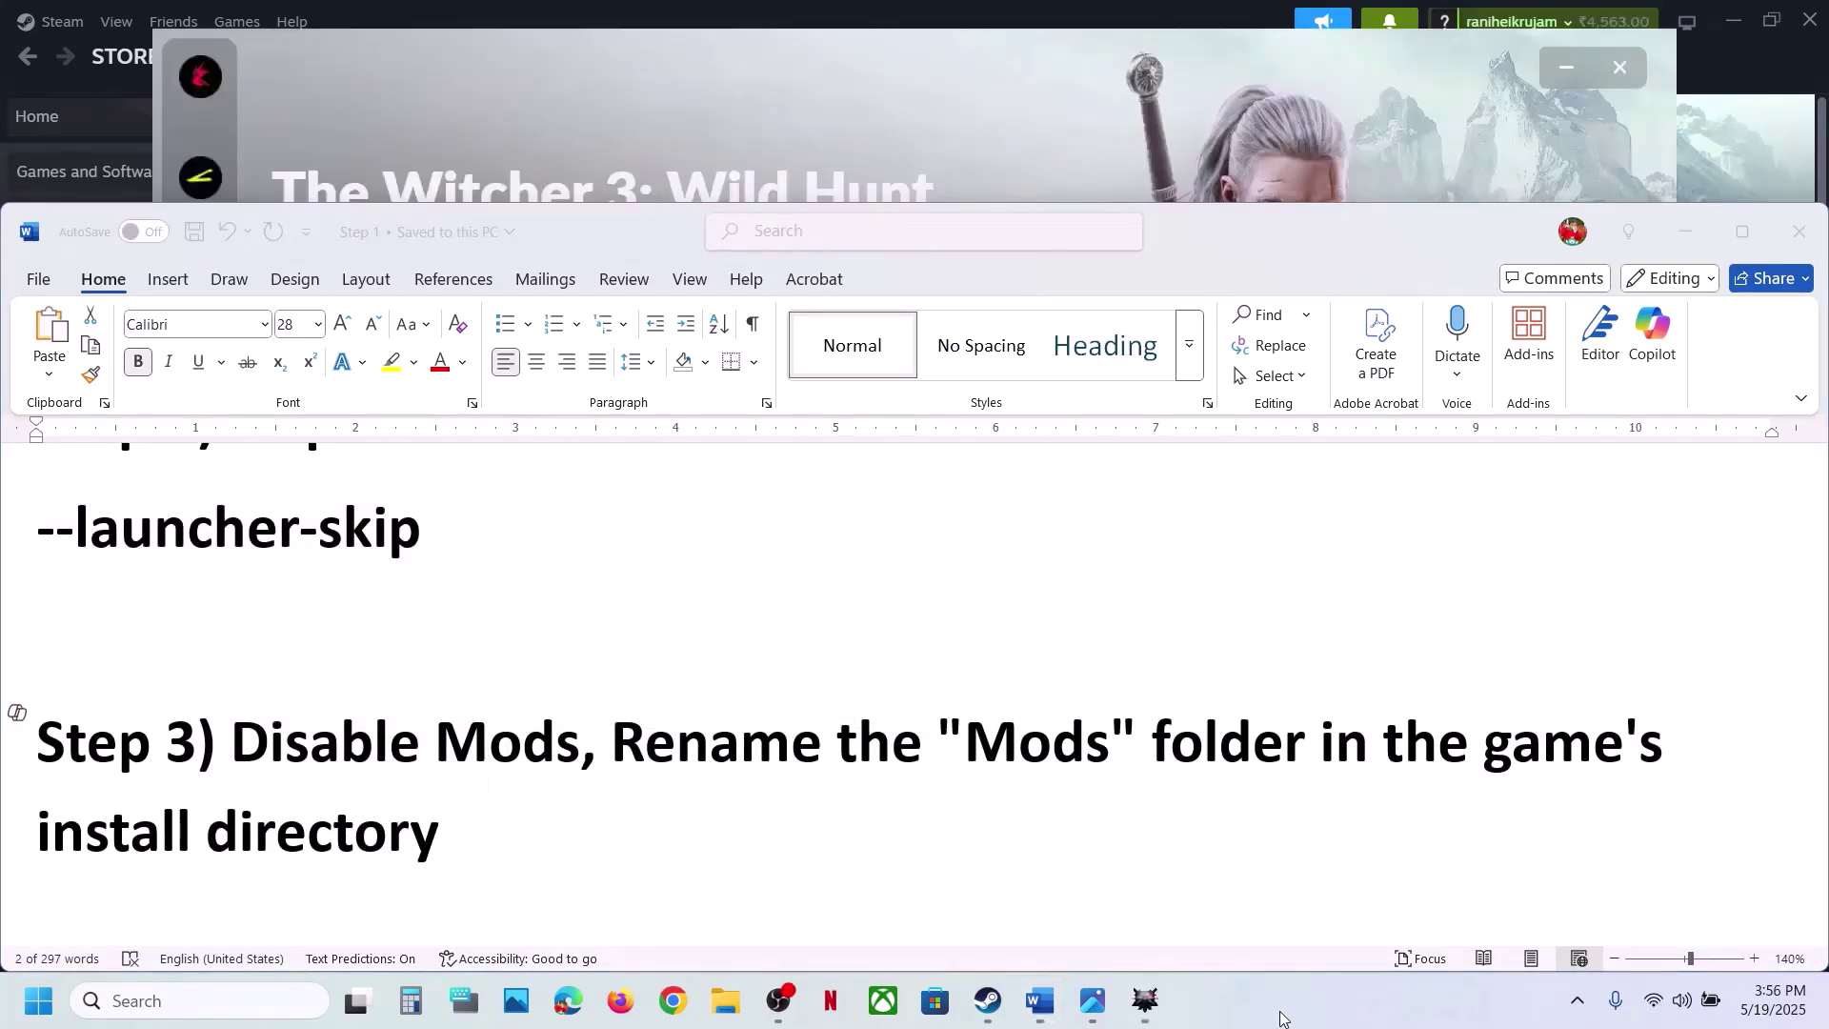
{"action": "left_click", "coordinate": [950, 124]}
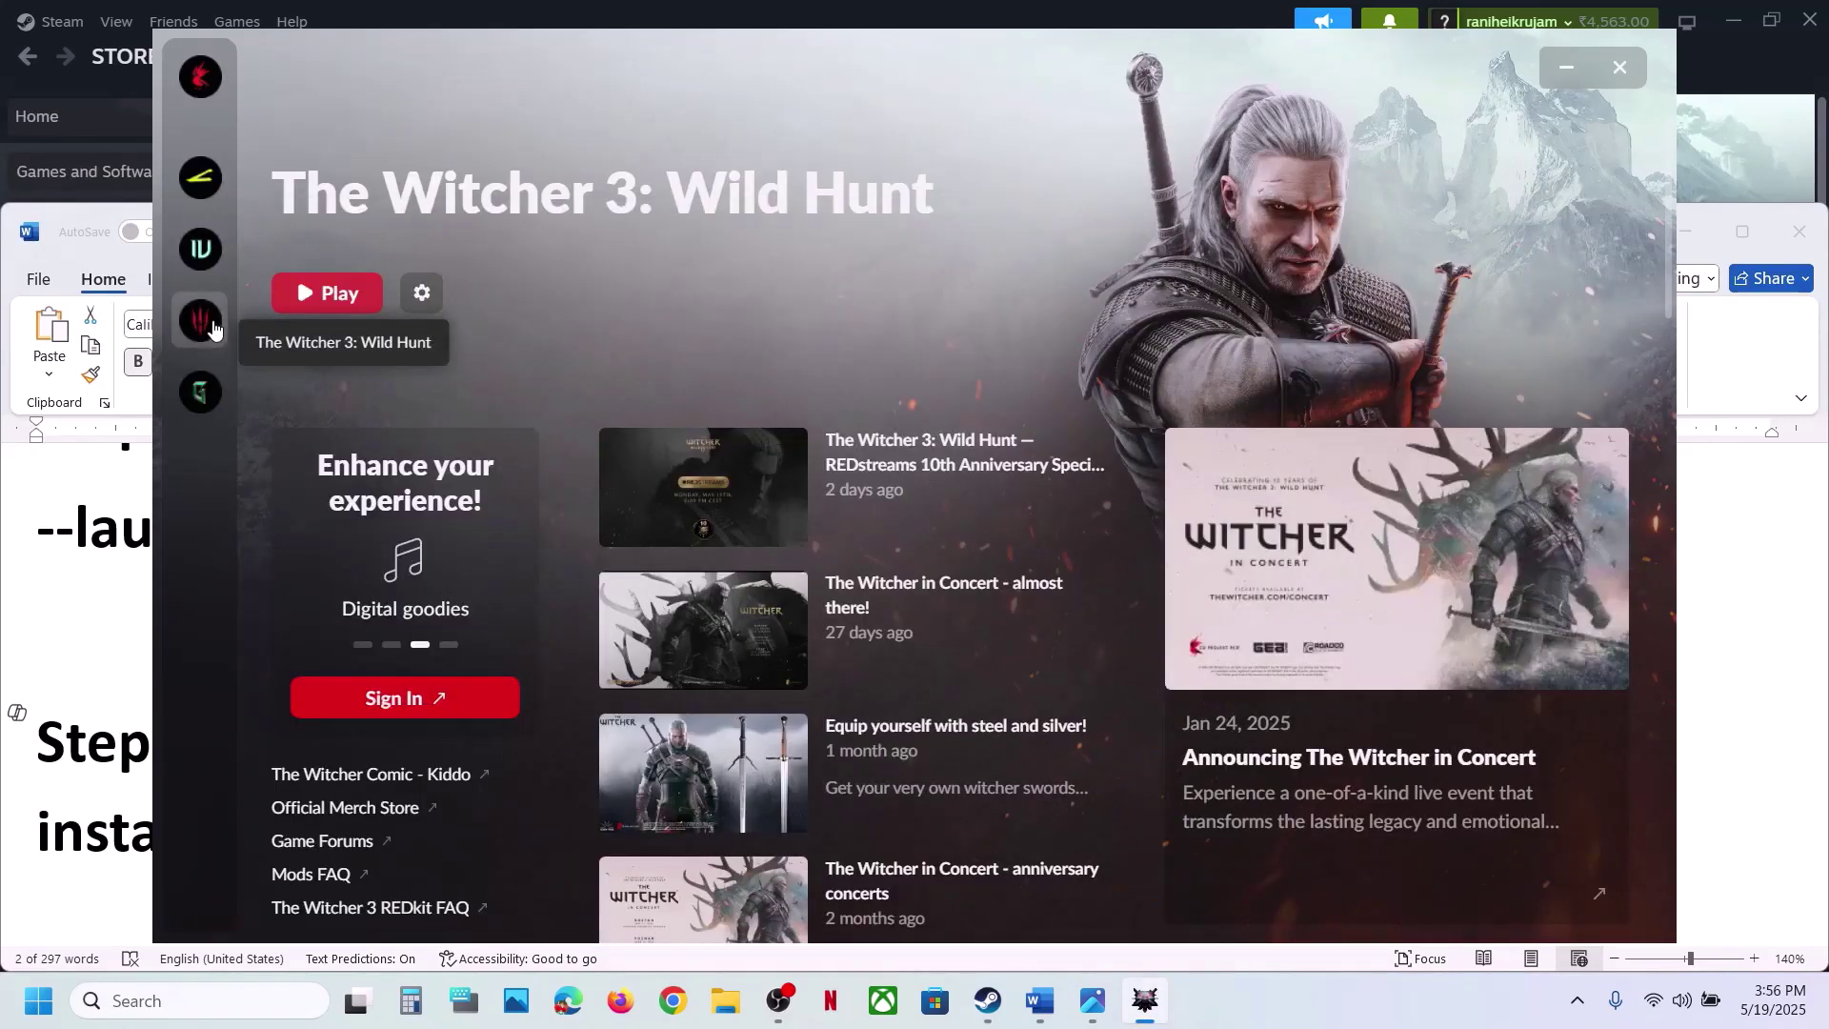
{"action": "left_click", "coordinate": [434, 295]}
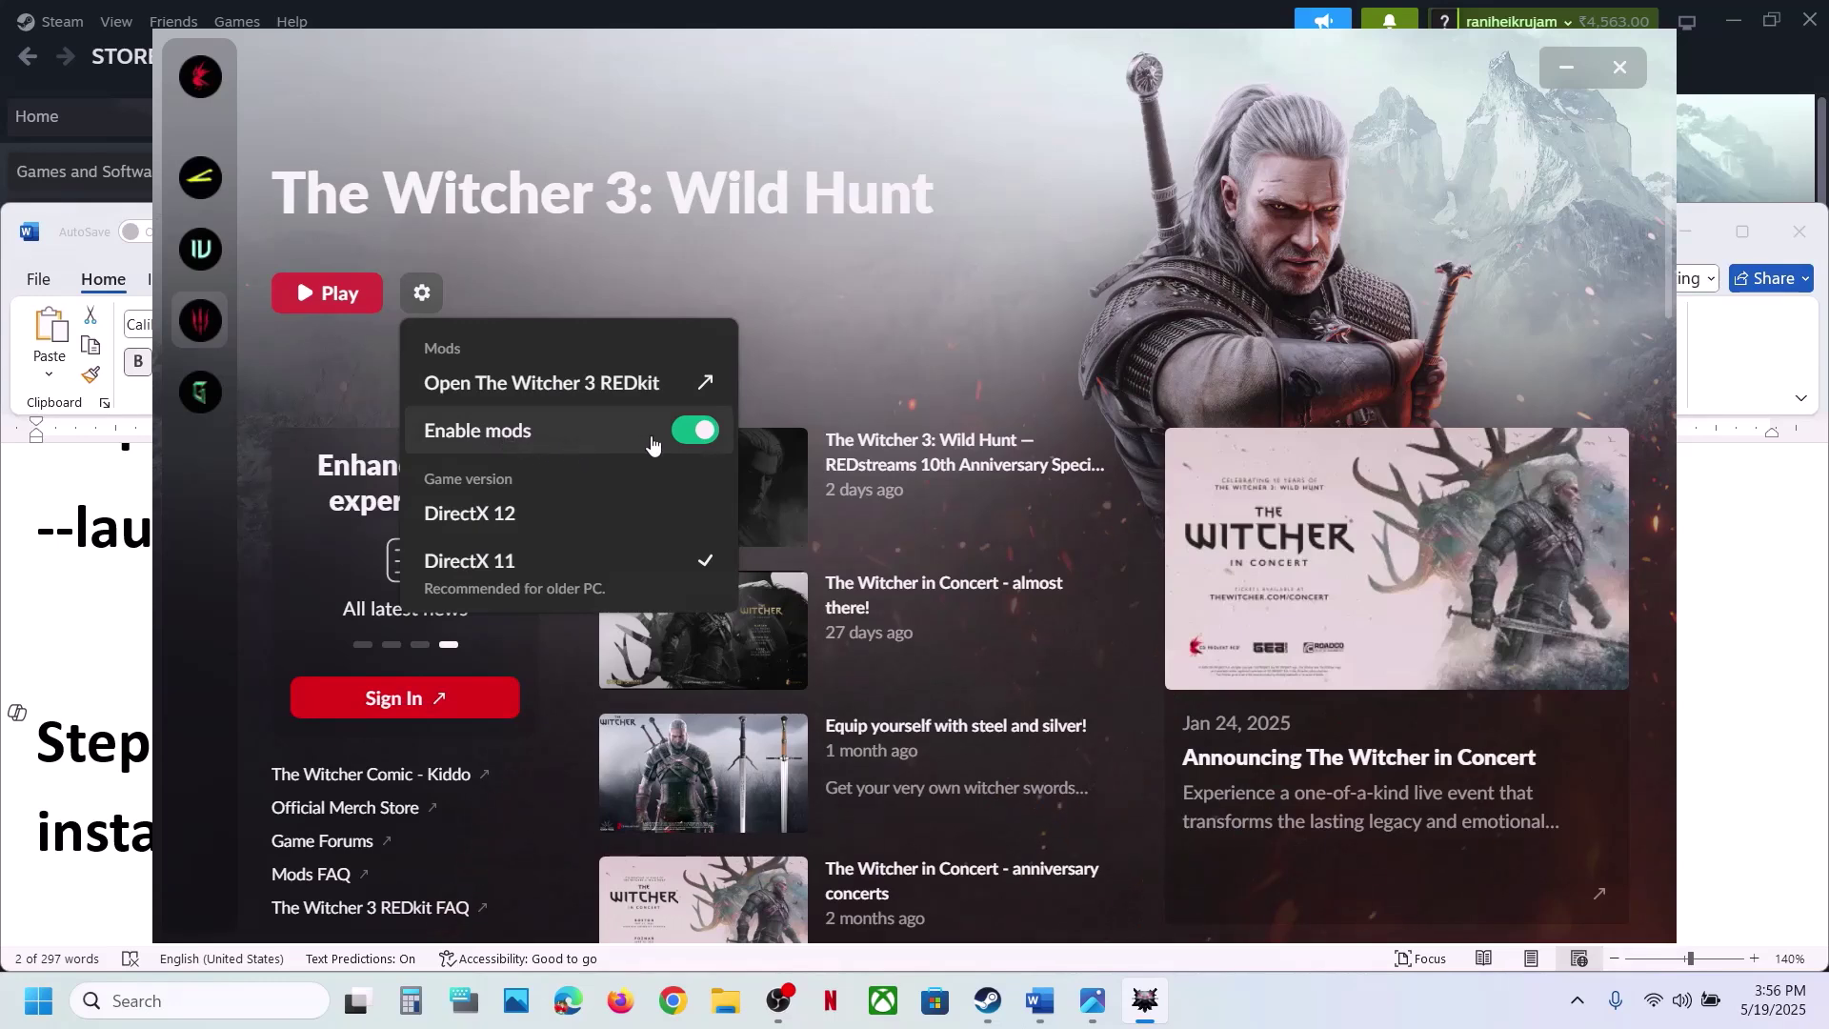
{"action": "left_click", "coordinate": [682, 436]}
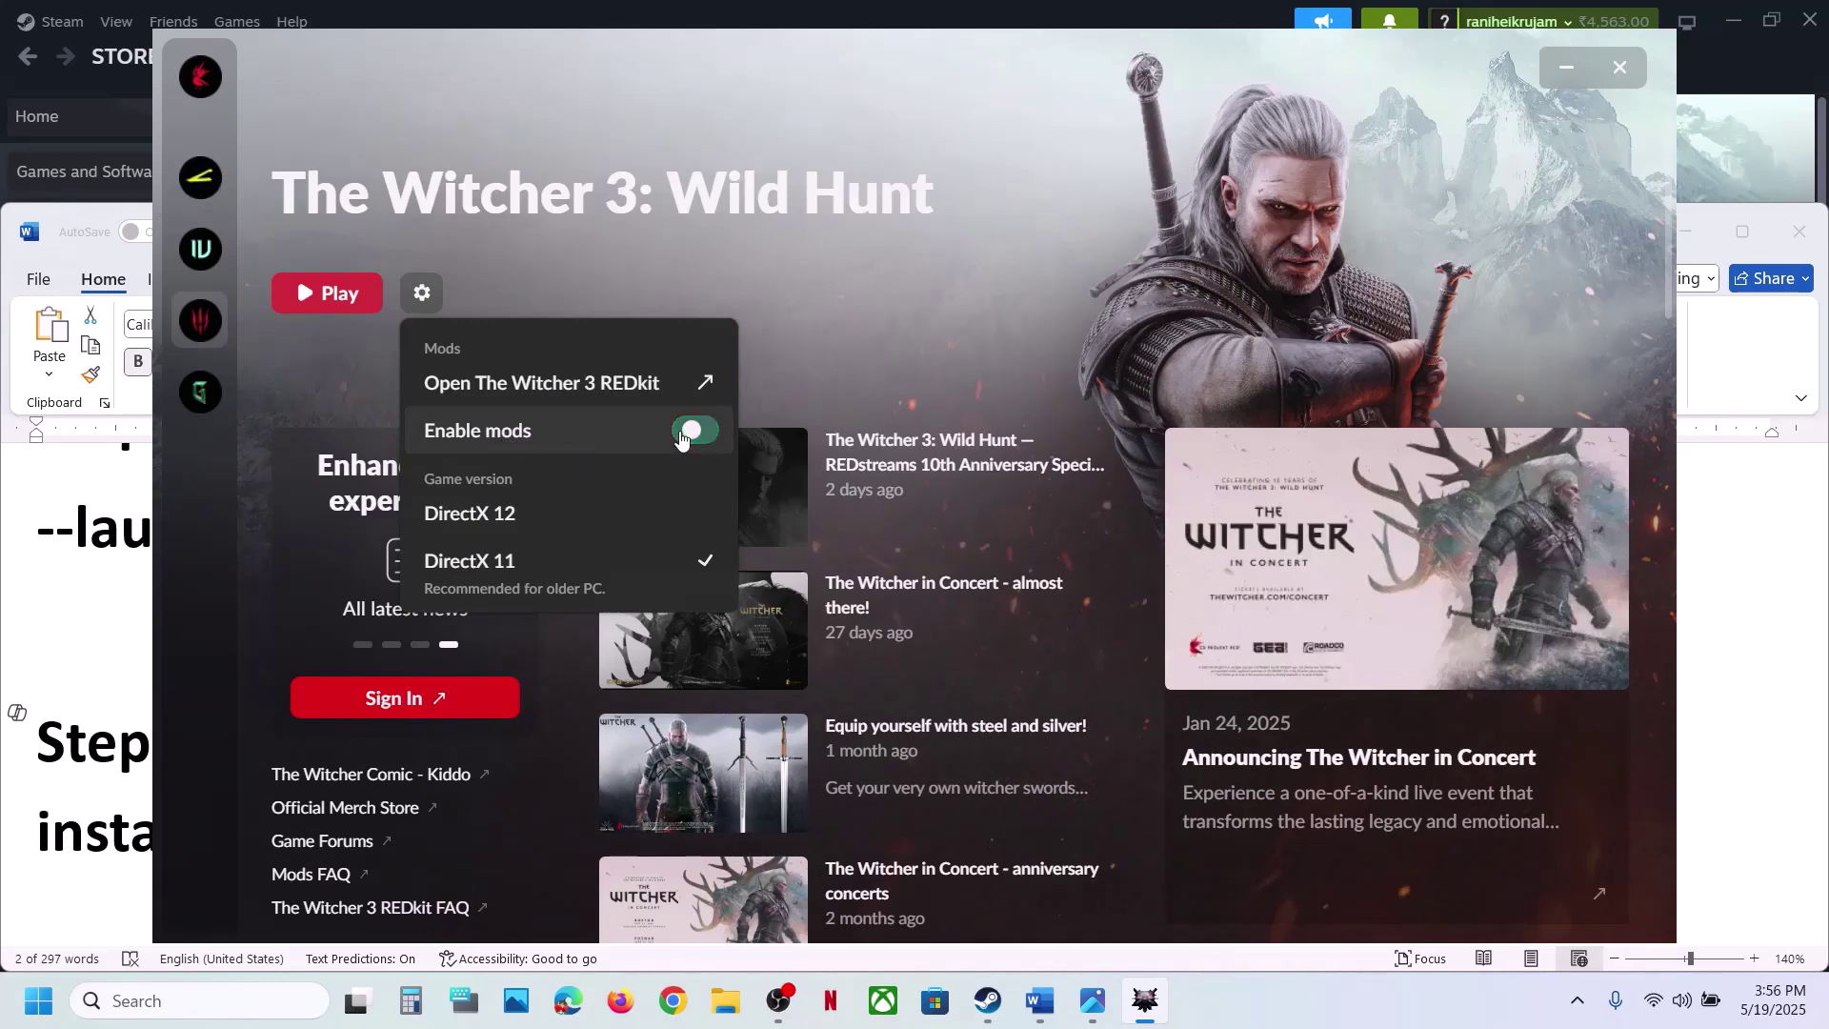
{"action": "left_click", "coordinate": [826, 296]}
Minimize the launcher and review the notes' instruction to rename the Mods folder.
{"action": "left_click", "coordinate": [1565, 67]}
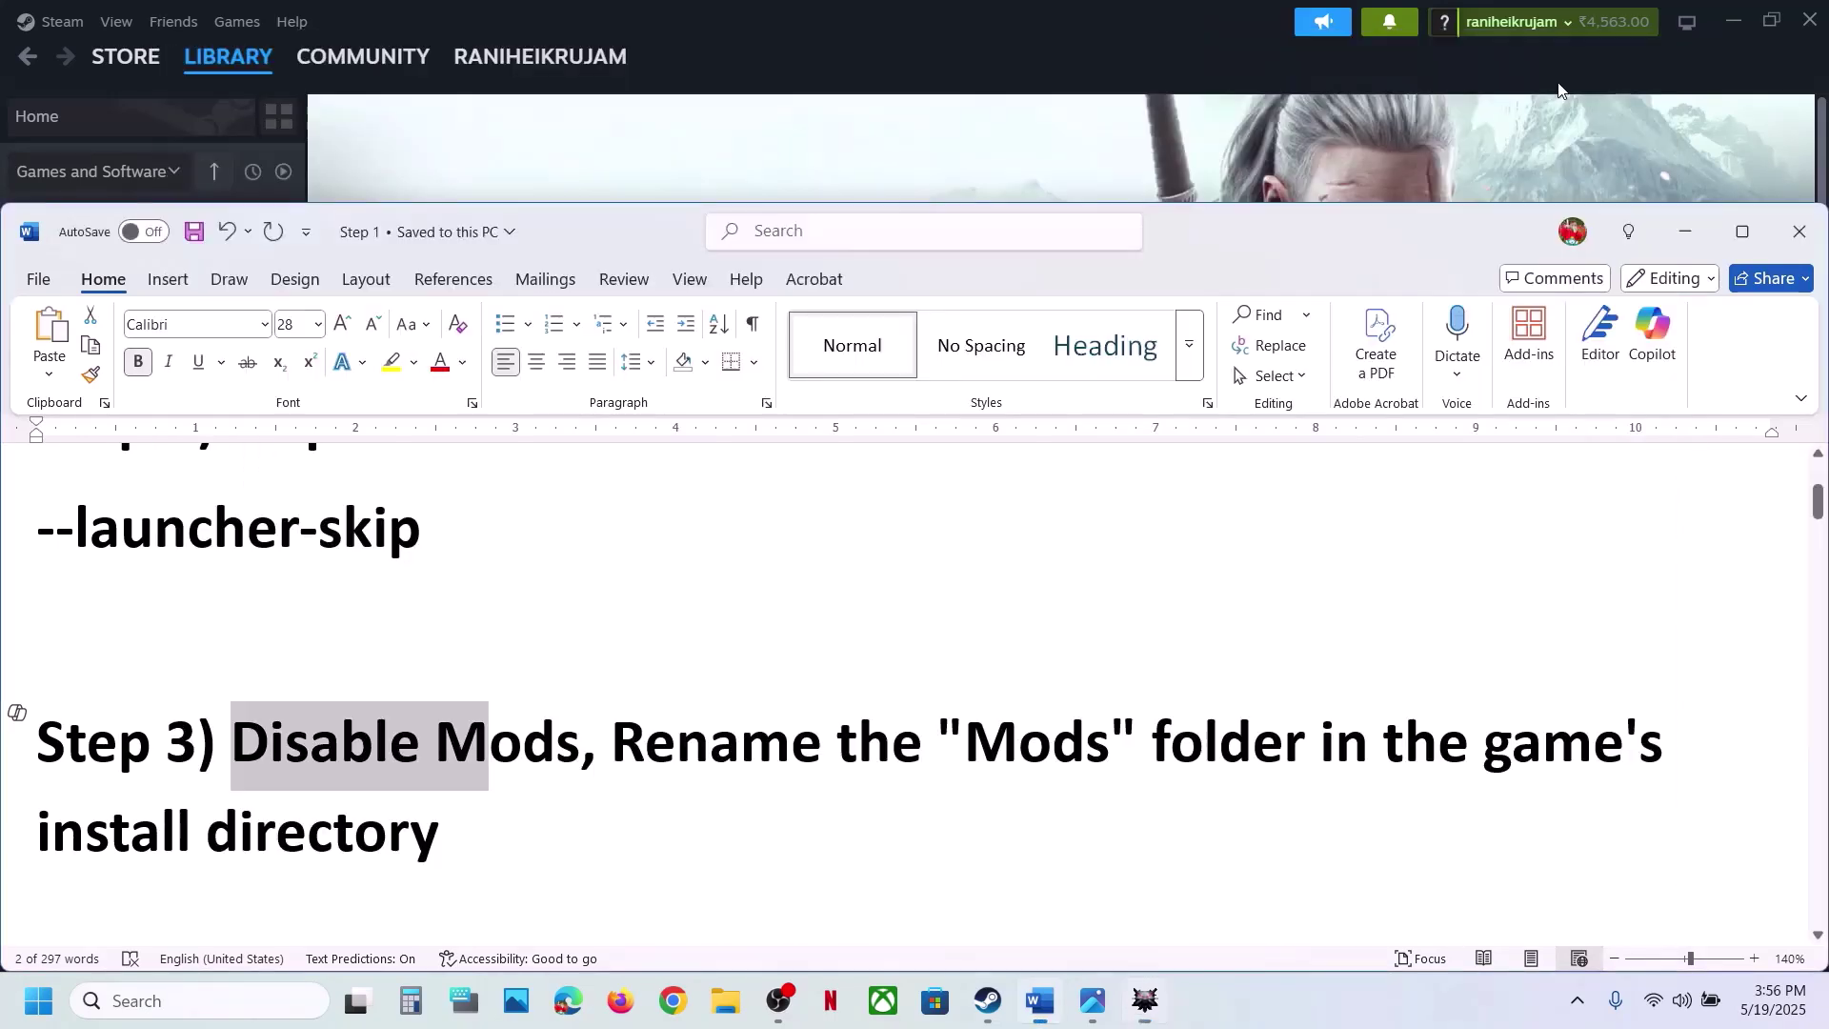
{"action": "left_click_drag", "start_coordinate": [643, 746], "coordinate": [441, 827]}
{"action": "left_click", "coordinate": [739, 151]}
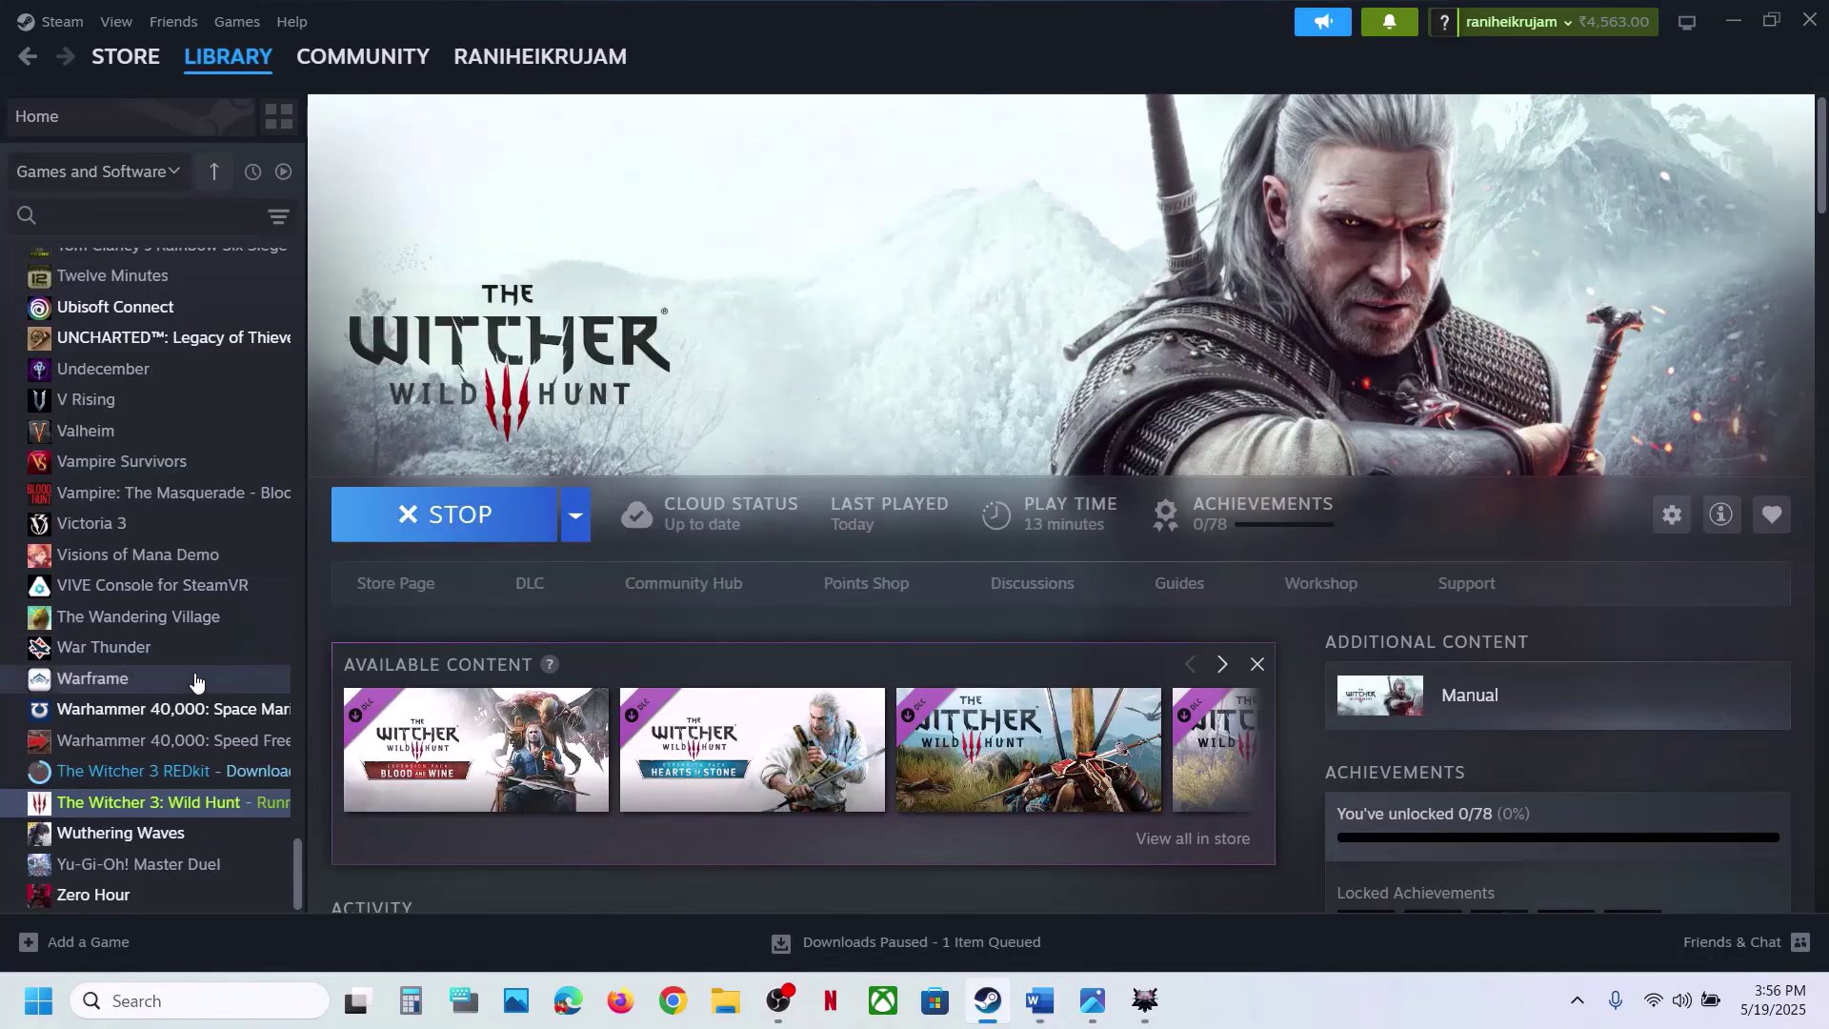
Open The Witcher 3's install folder via Manage > Browse local files.
{"action": "right_click", "coordinate": [148, 801]}
{"action": "mouse_move", "coordinate": [226, 736]}
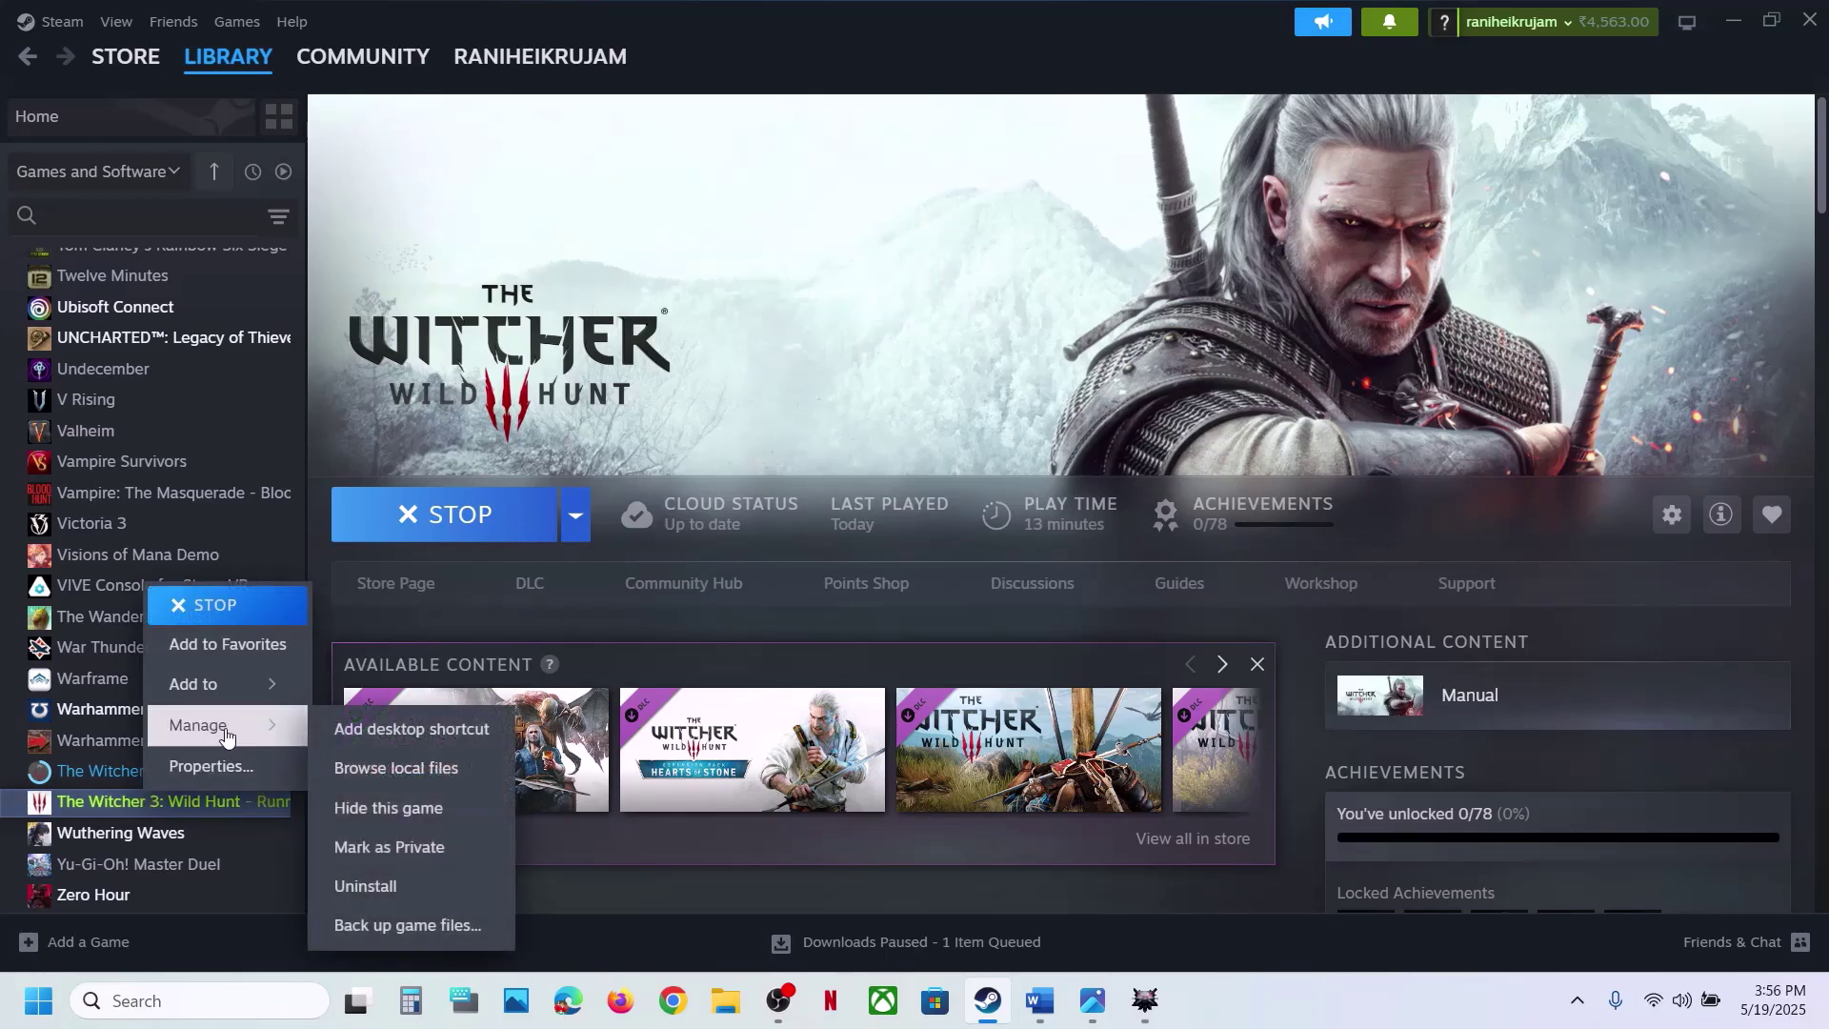
{"action": "left_click", "coordinate": [434, 765]}
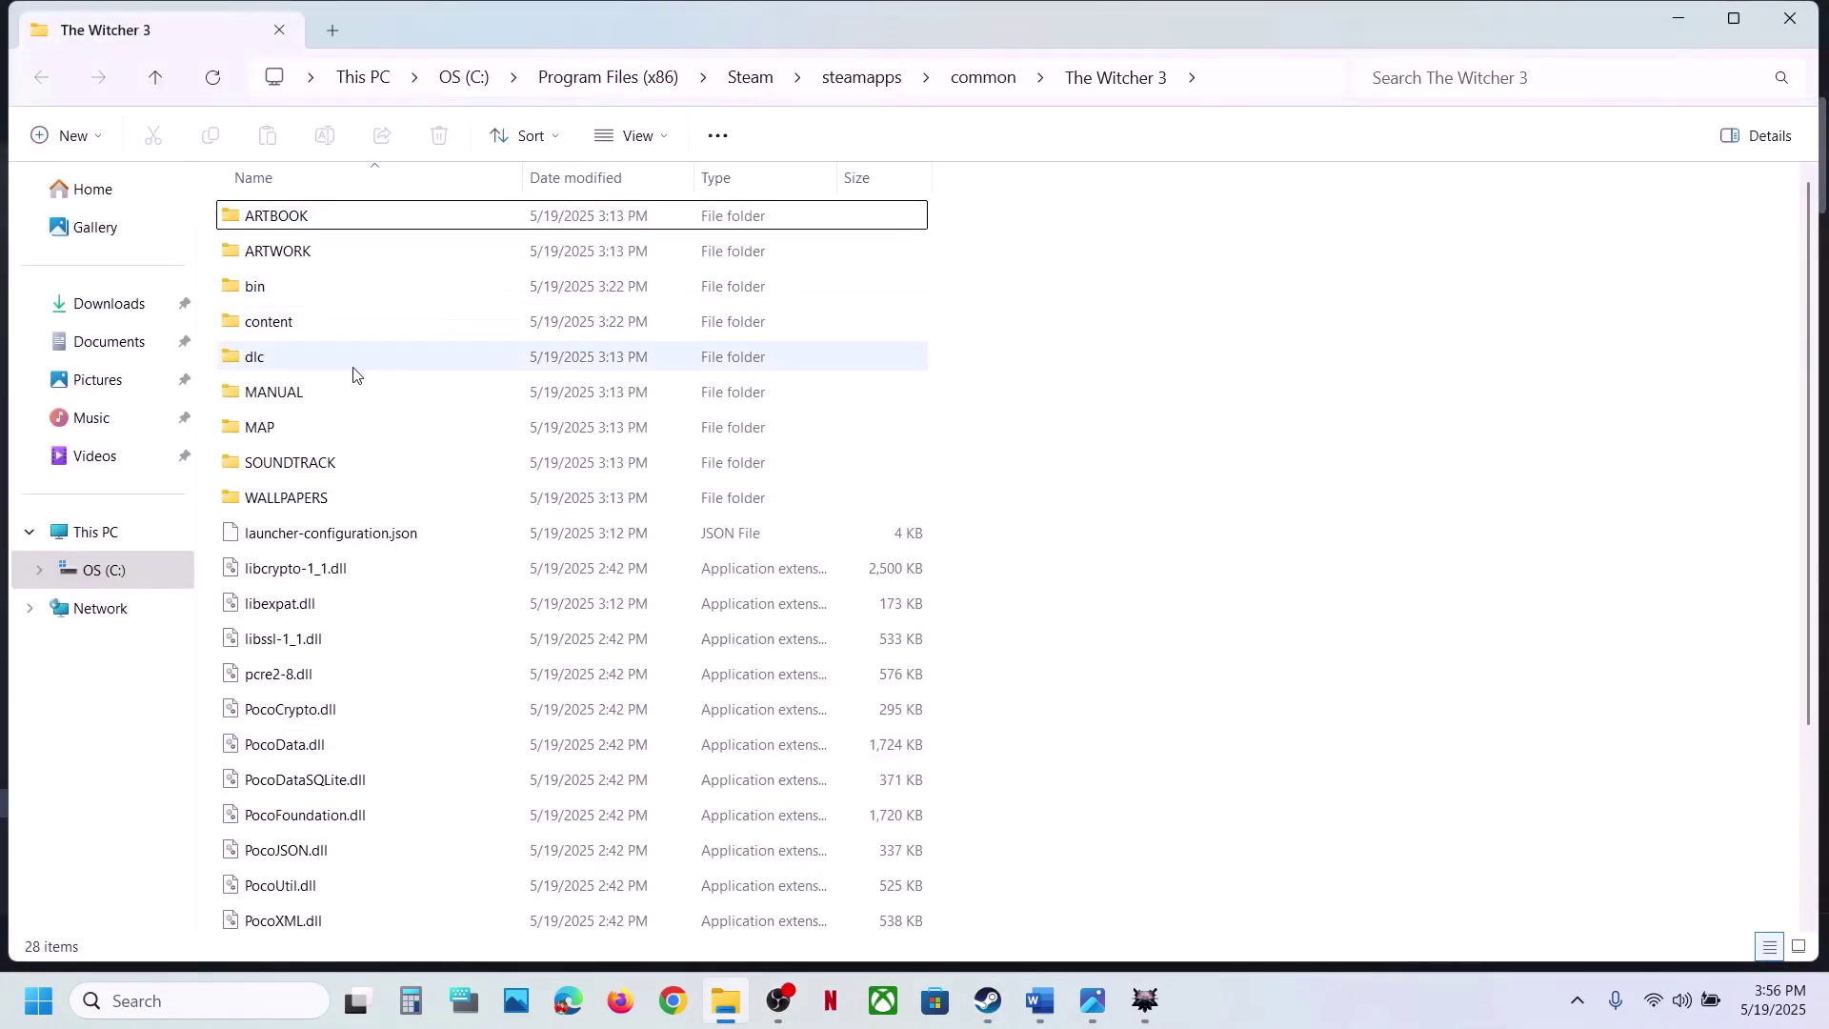
{"action": "scroll", "coordinate": [407, 466], "scroll_direction": "down", "scroll_amount": 3}
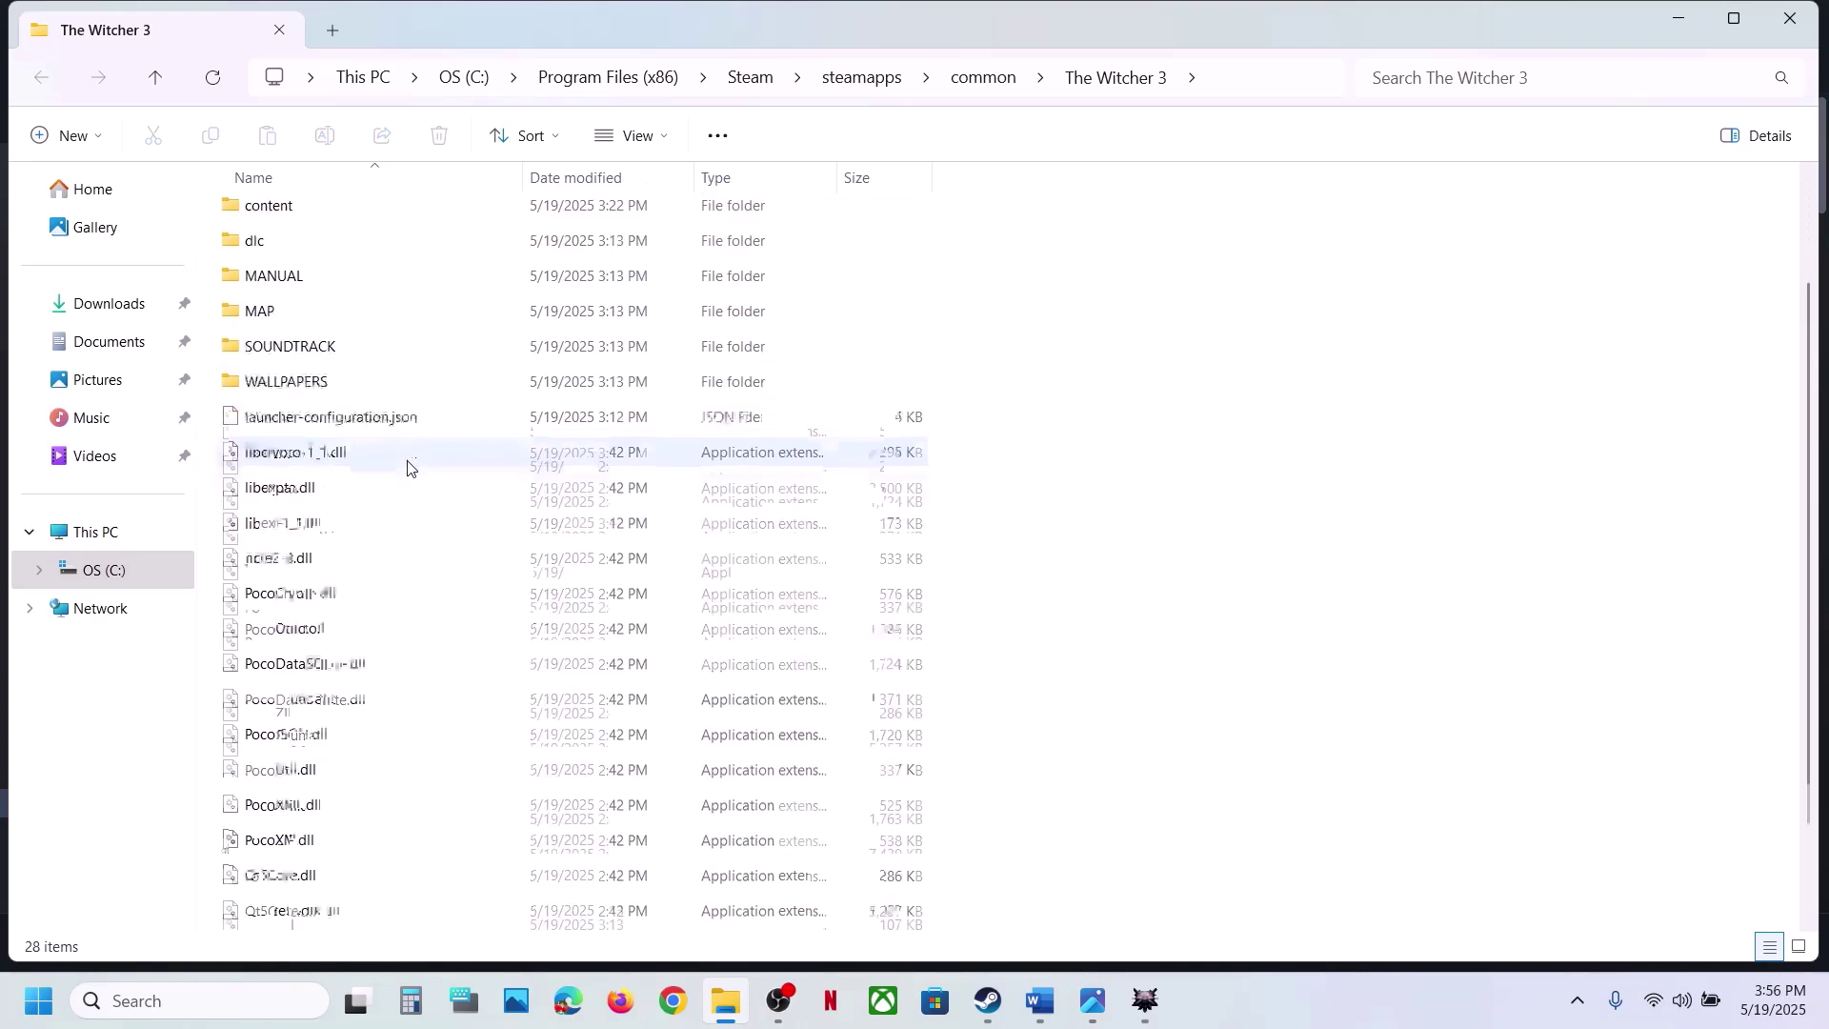
{"action": "scroll", "coordinate": [408, 466], "scroll_direction": "up", "scroll_amount": 3}
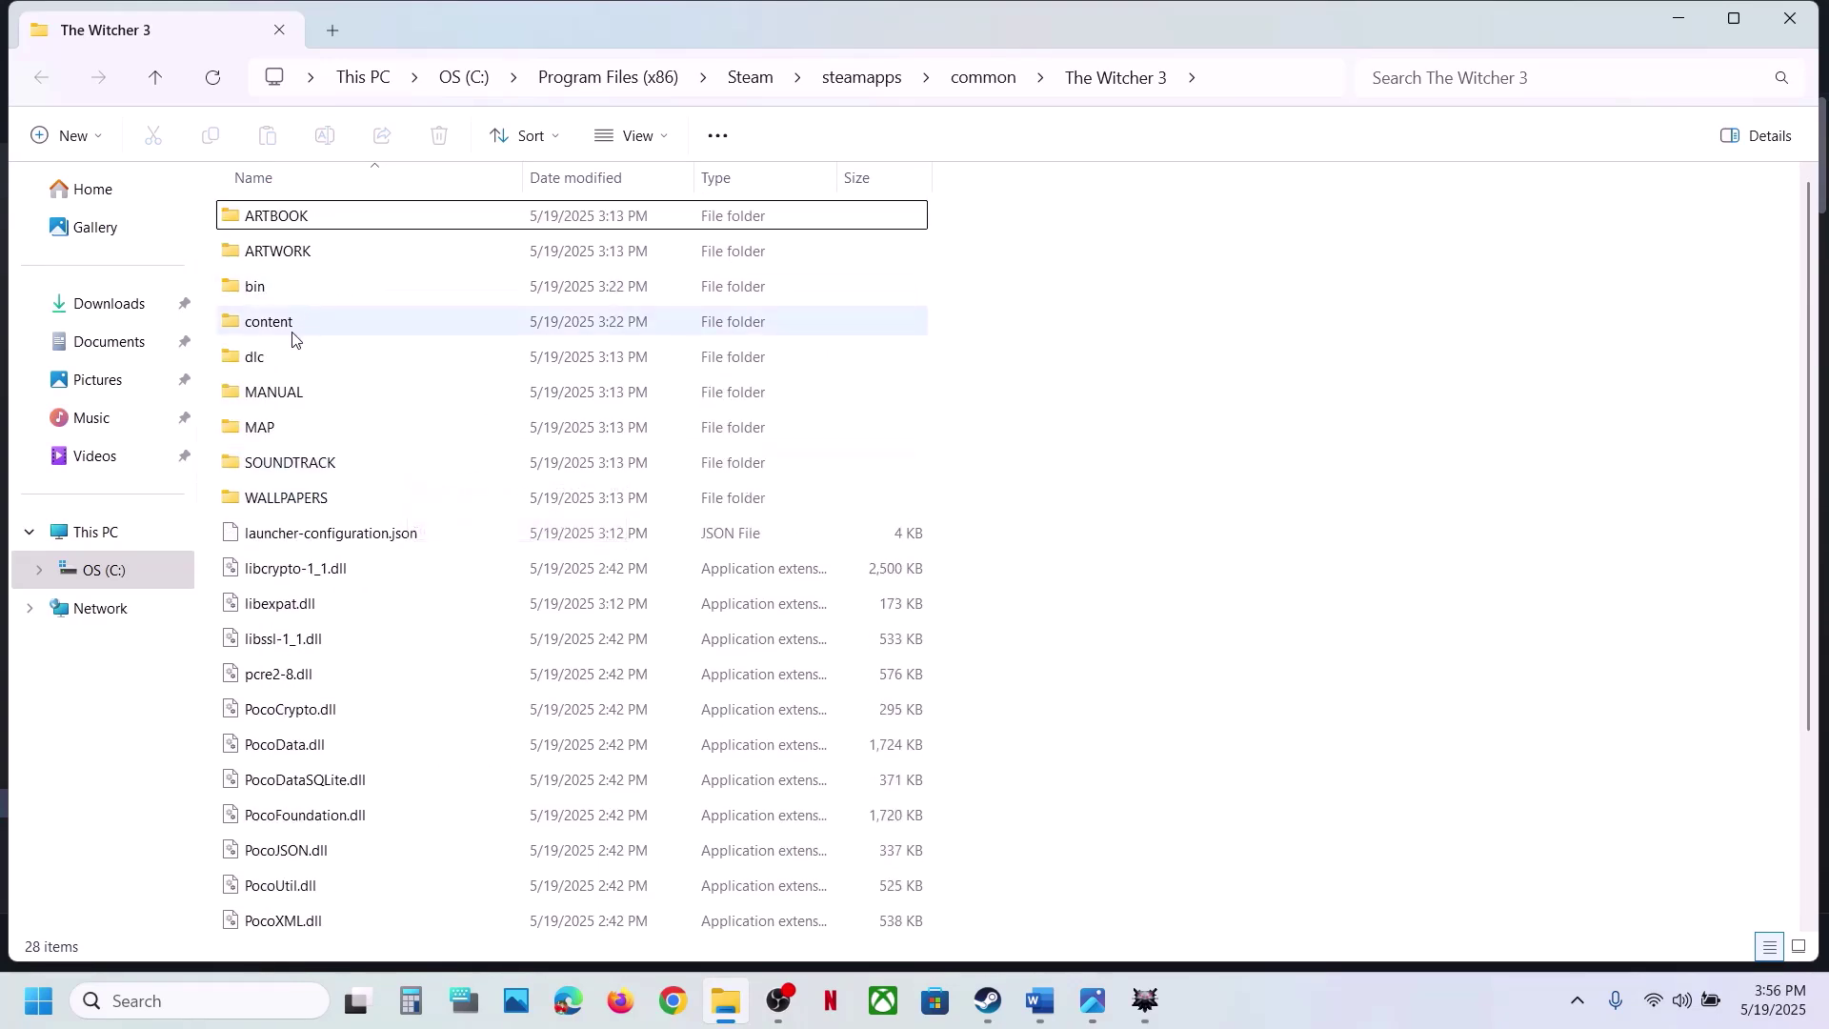
Look inside the dlc and content subfolders, returning to the game folder each time.
{"action": "double_click", "coordinate": [271, 357]}
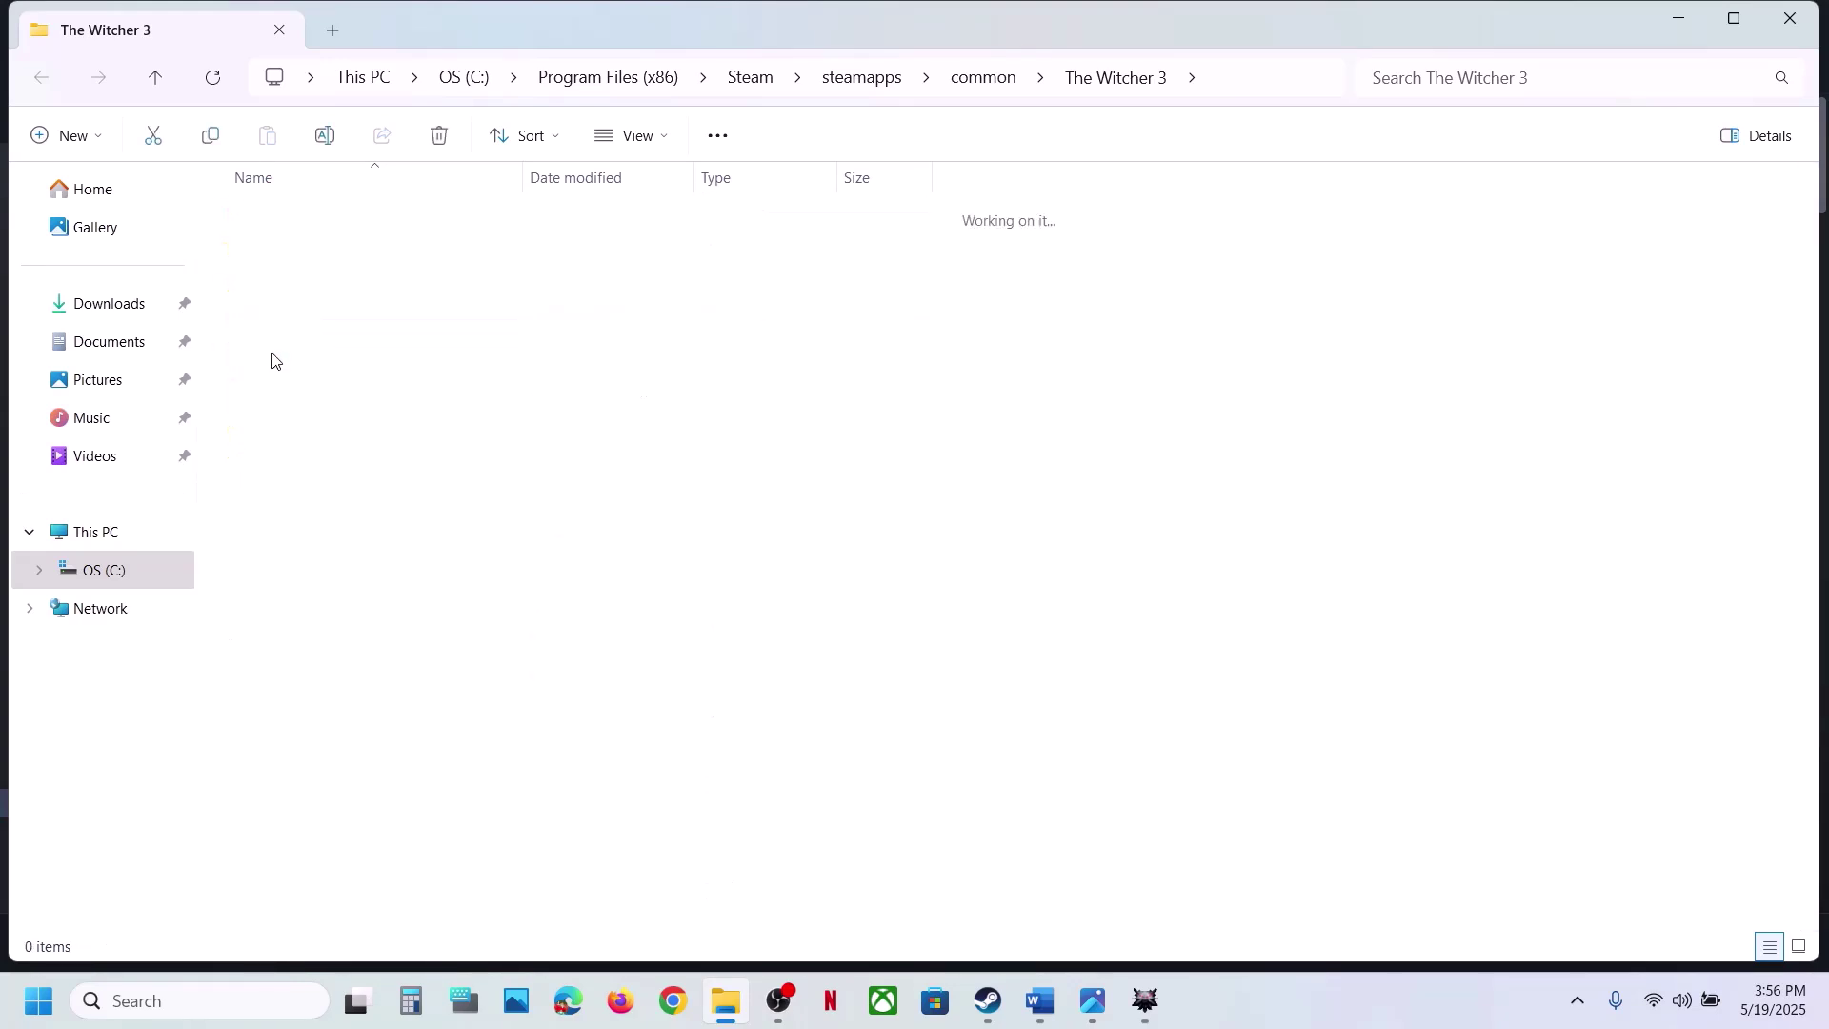
{"action": "left_click", "coordinate": [154, 76]}
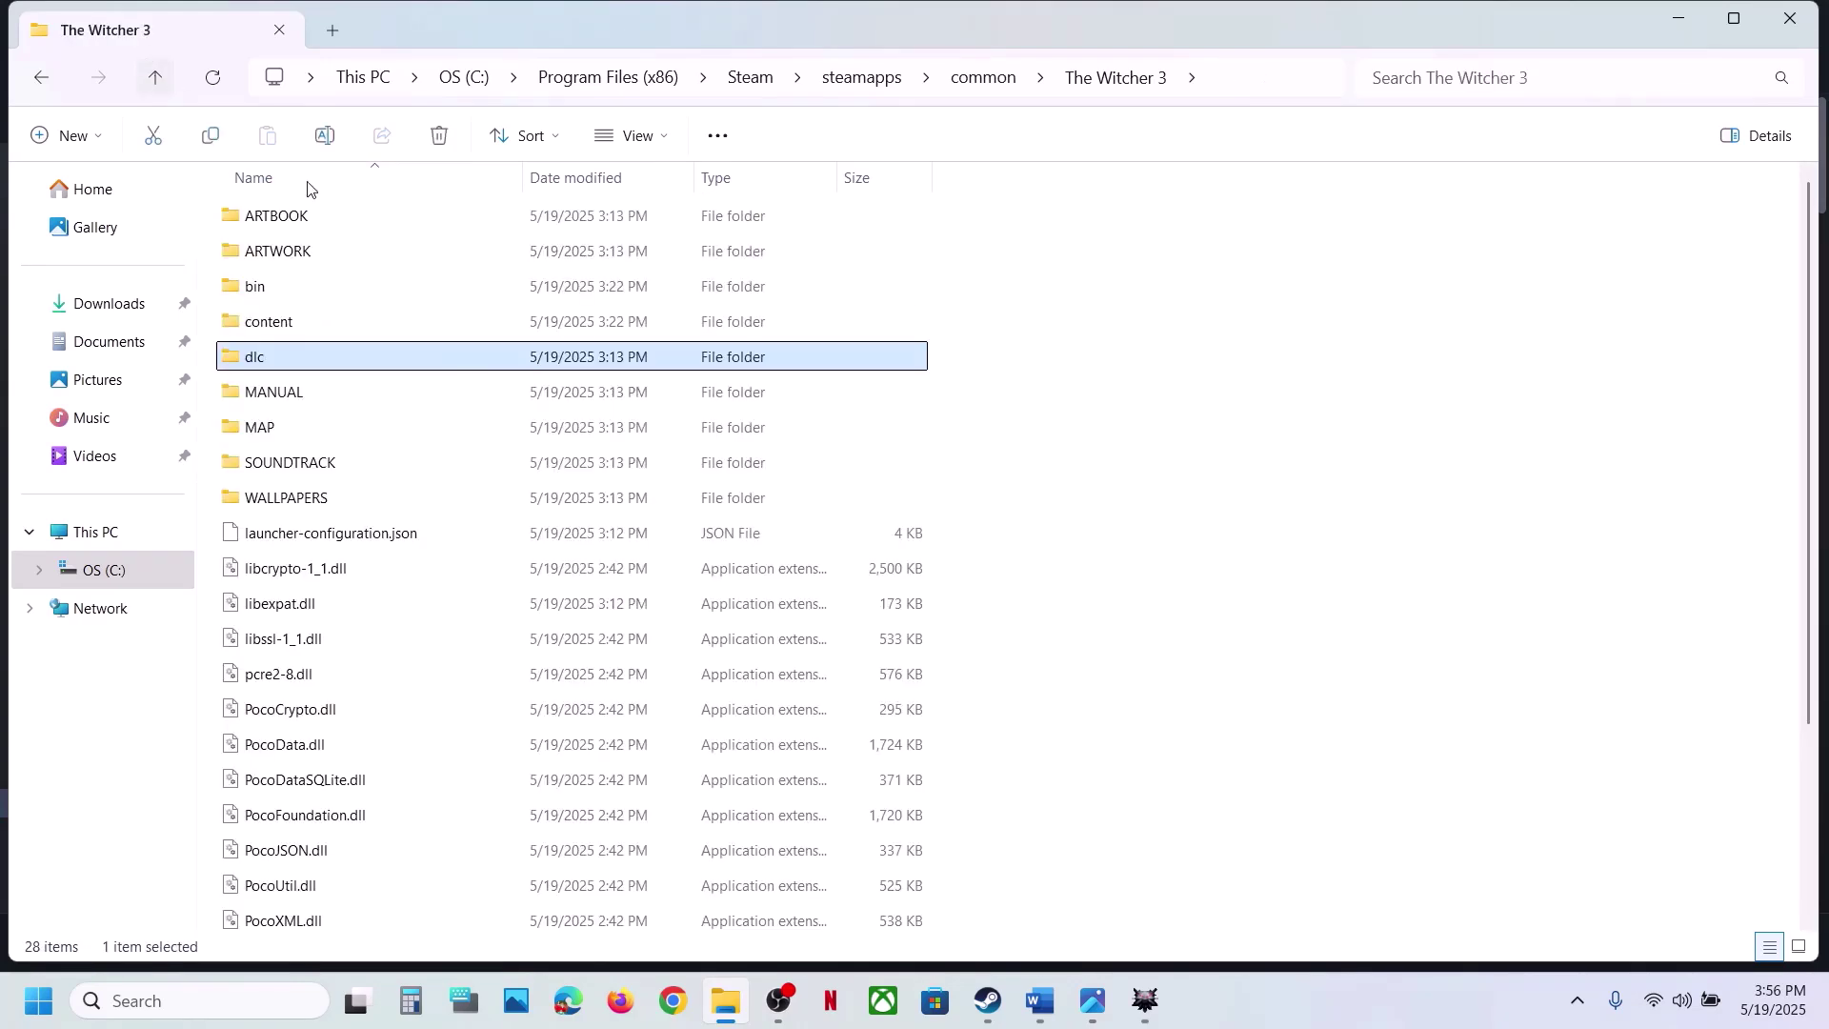
{"action": "double_click", "coordinate": [271, 324]}
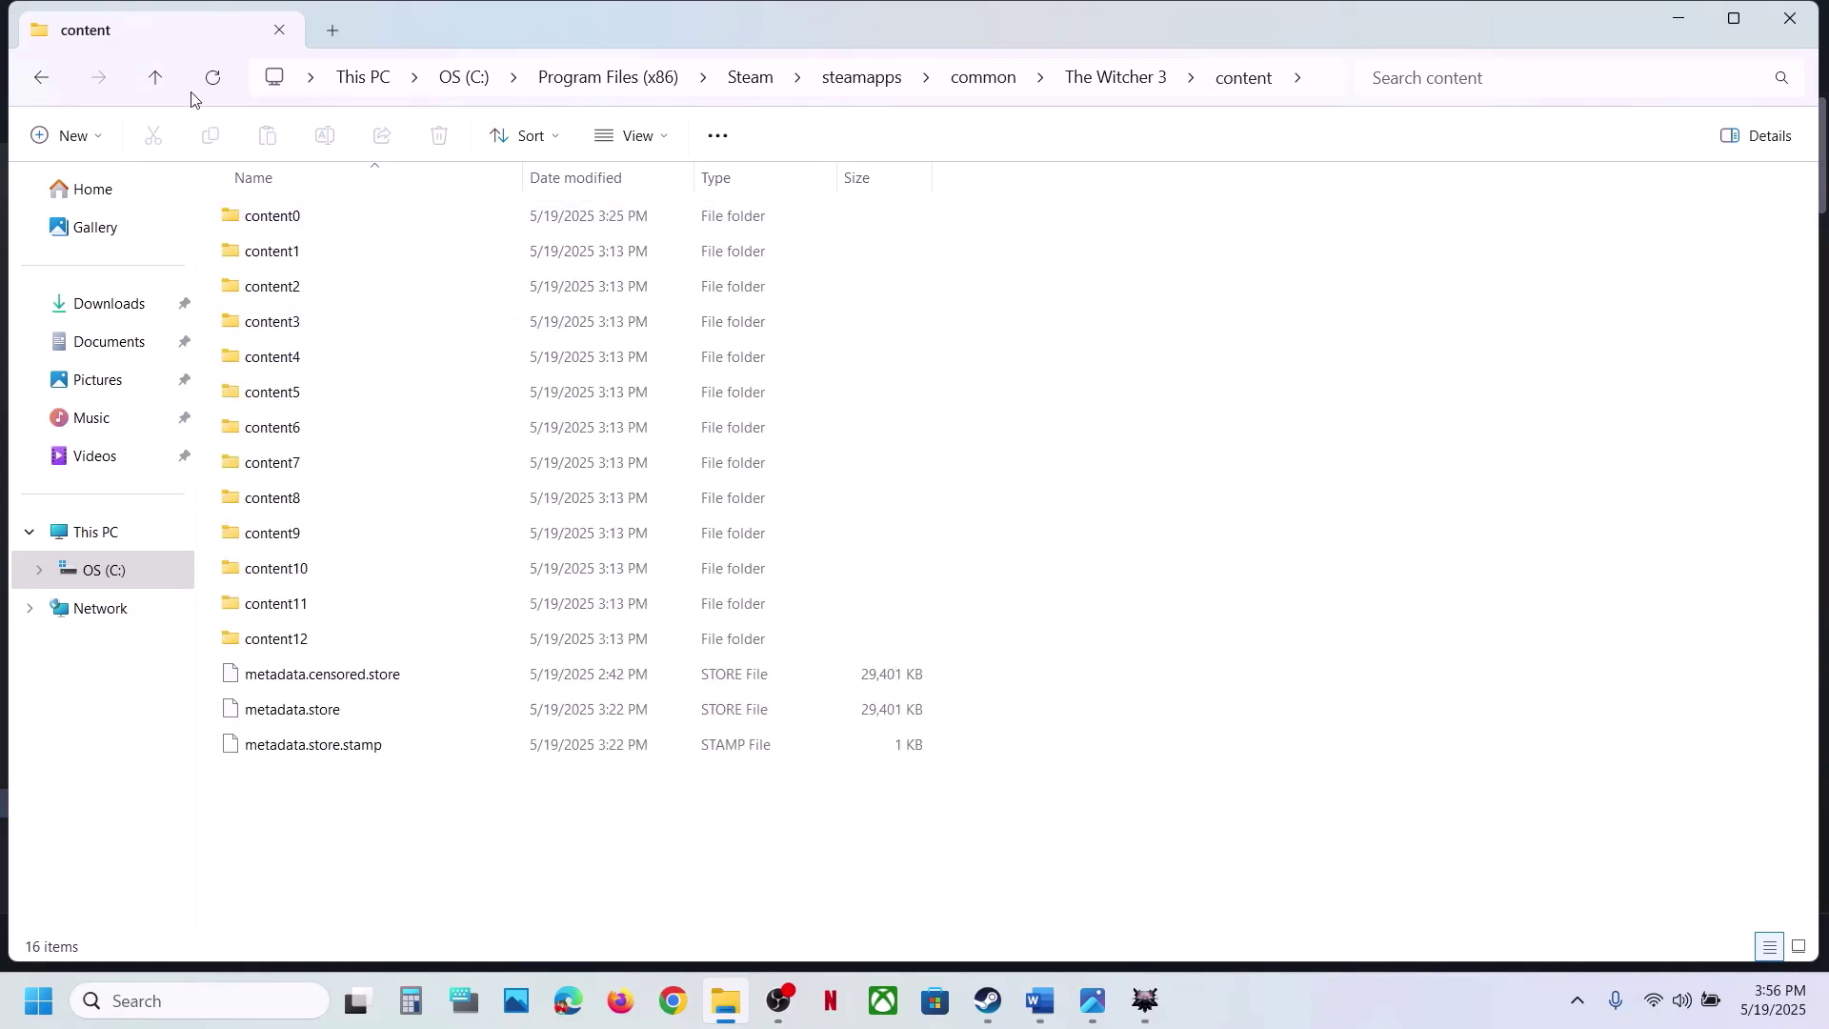
{"action": "left_click", "coordinate": [156, 78]}
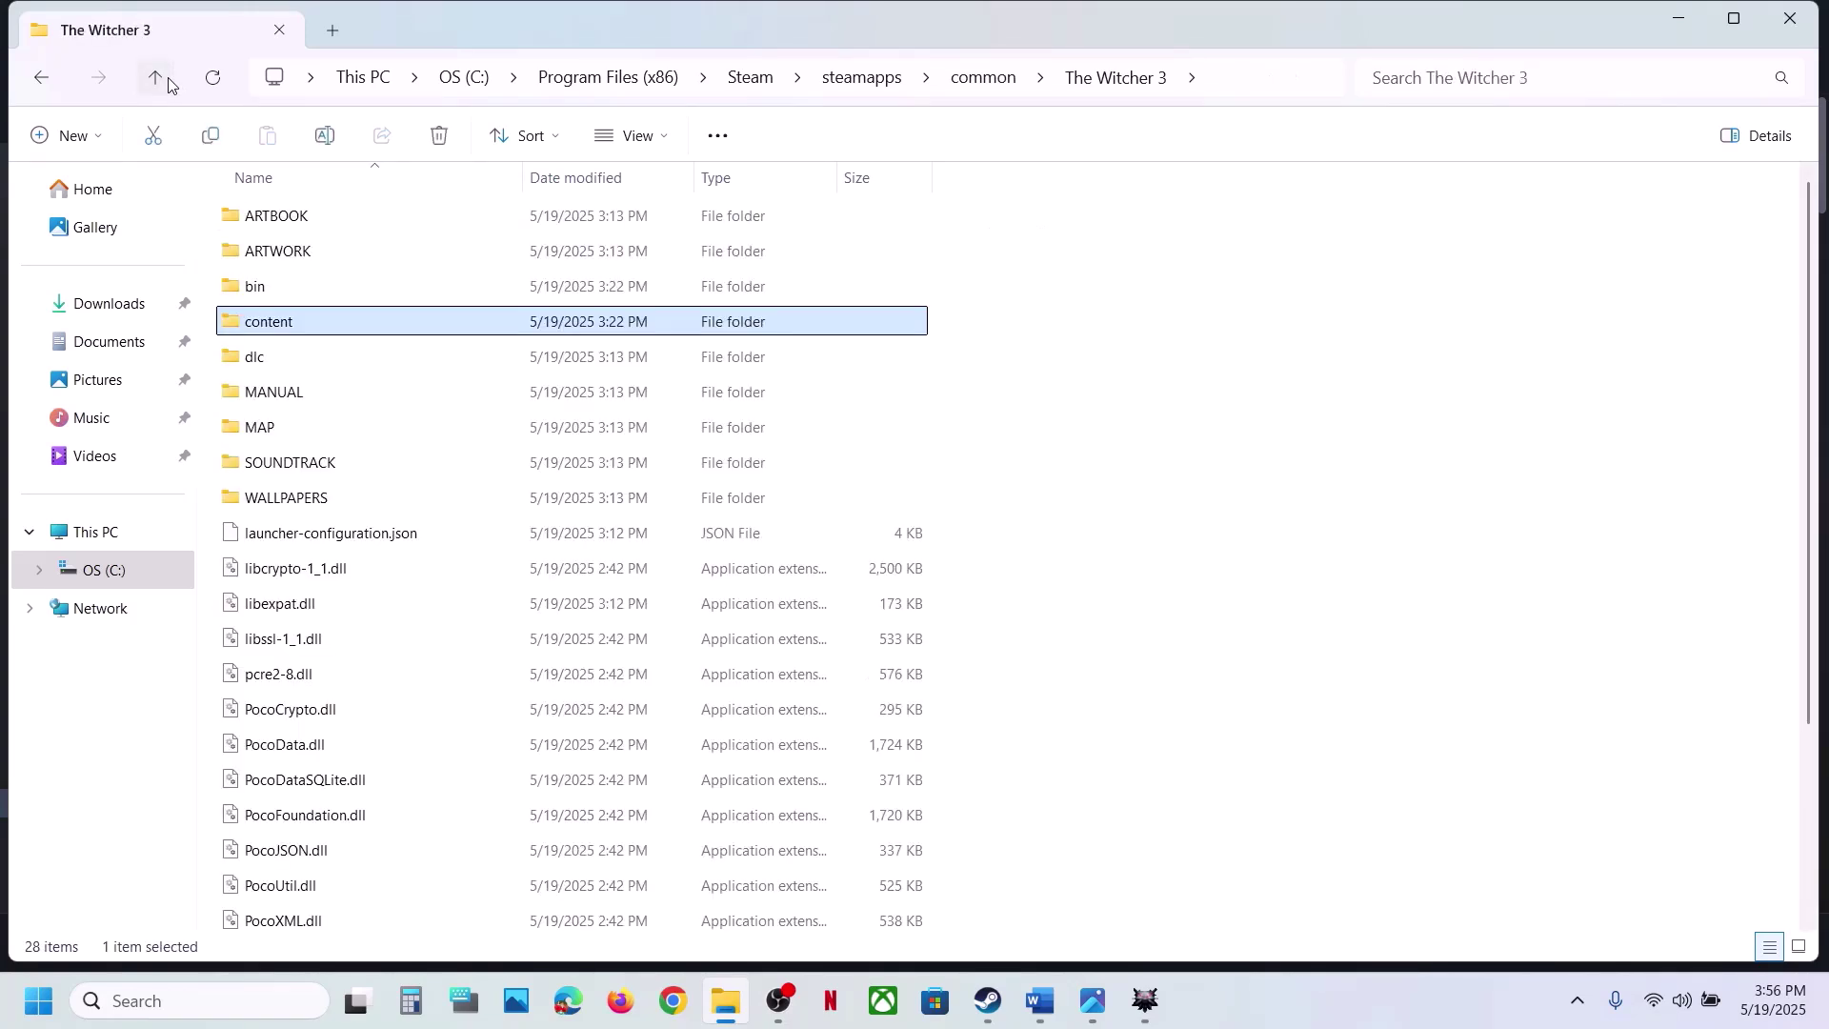
{"action": "right_click", "coordinate": [290, 401]}
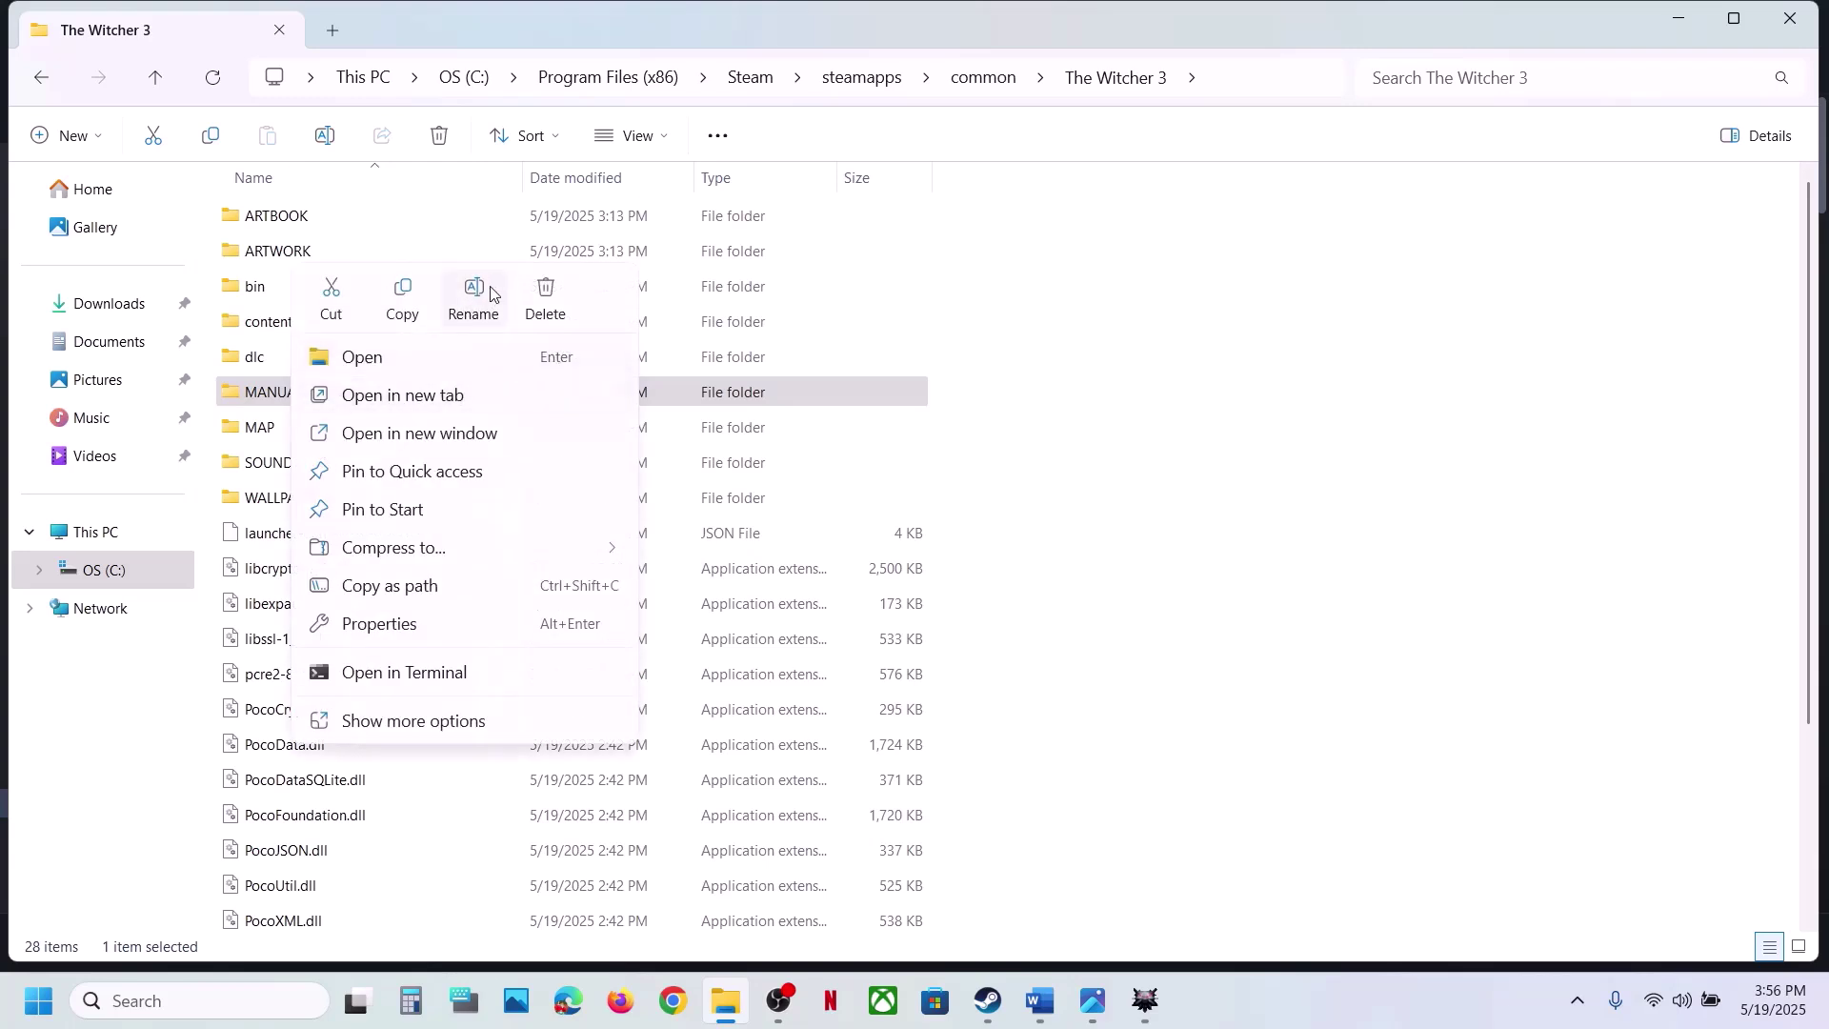
{"action": "left_click", "coordinate": [1082, 497]}
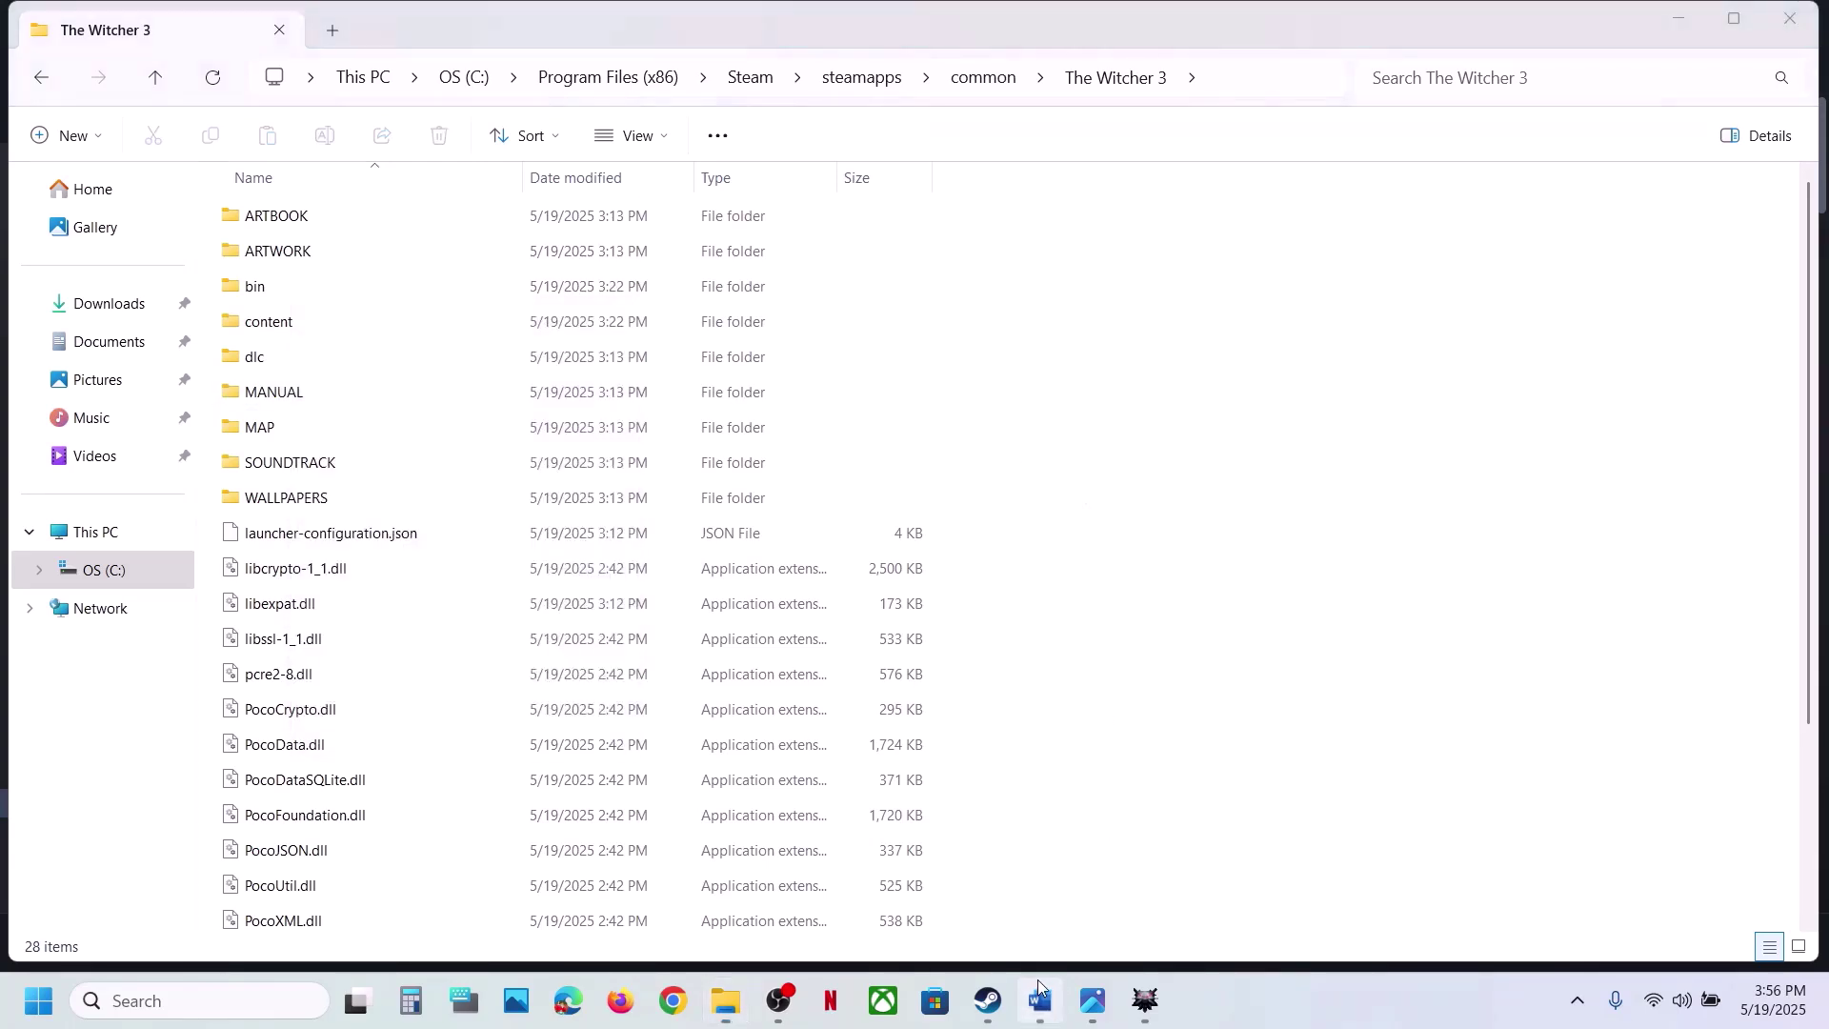
{"action": "left_click", "coordinate": [1037, 979]}
Review the Step 3 disable-mods text and Step 4's 'classic version' instruction in Word.
{"action": "left_click", "coordinate": [468, 835]}
{"action": "left_click_drag", "start_coordinate": [462, 834], "coordinate": [233, 754]}
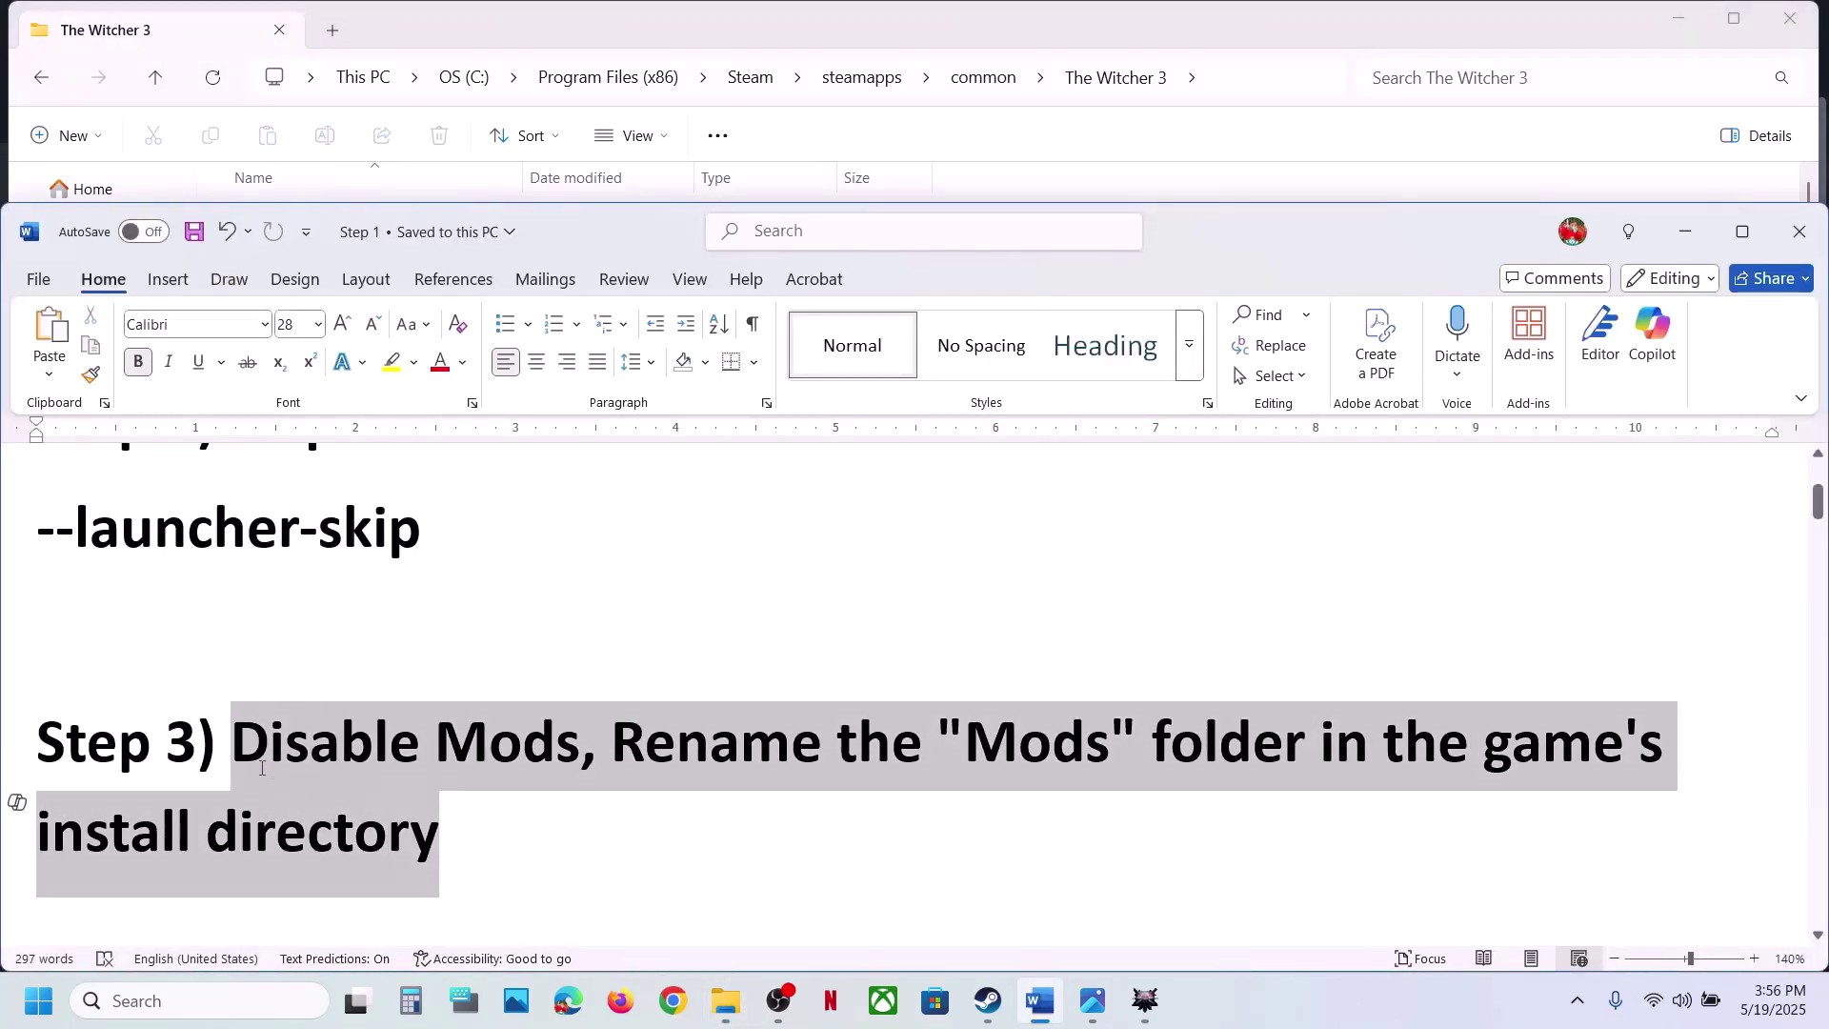
{"action": "left_click", "coordinate": [458, 821]}
{"action": "scroll", "coordinate": [458, 821], "scroll_direction": "down", "scroll_amount": 3}
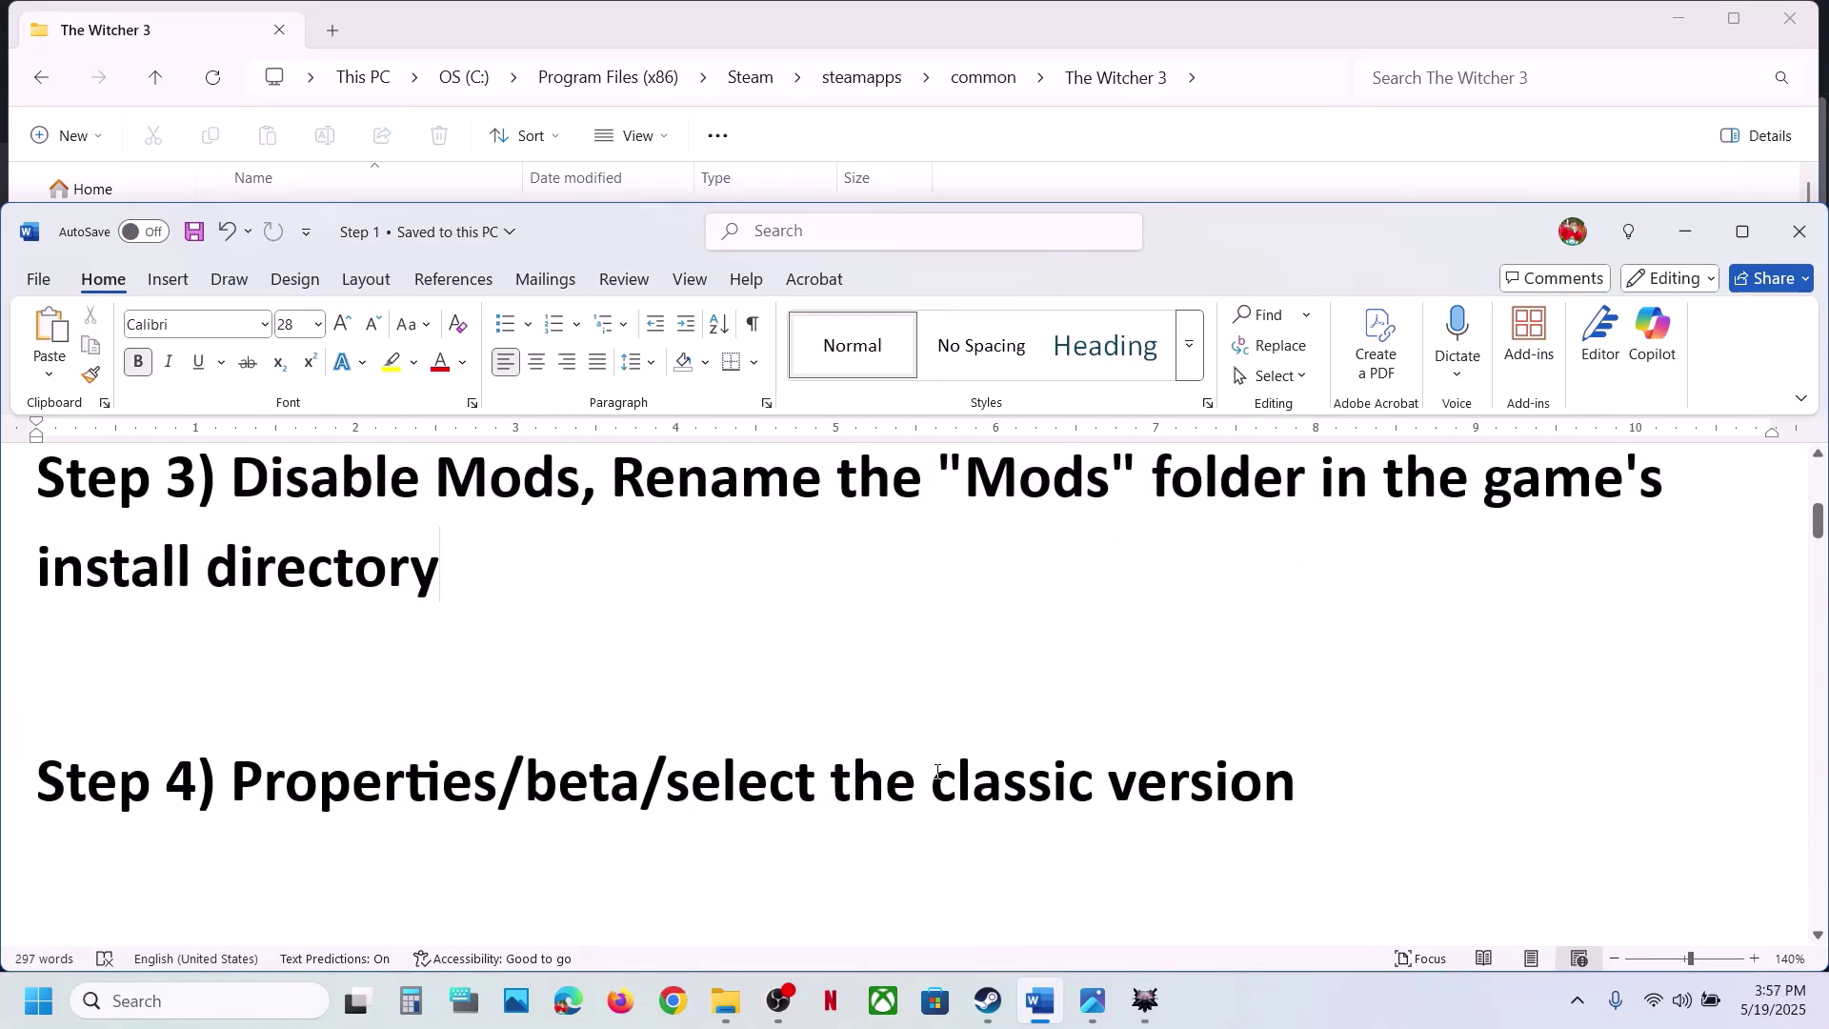
{"action": "left_click_drag", "start_coordinate": [937, 772], "coordinate": [1329, 791]}
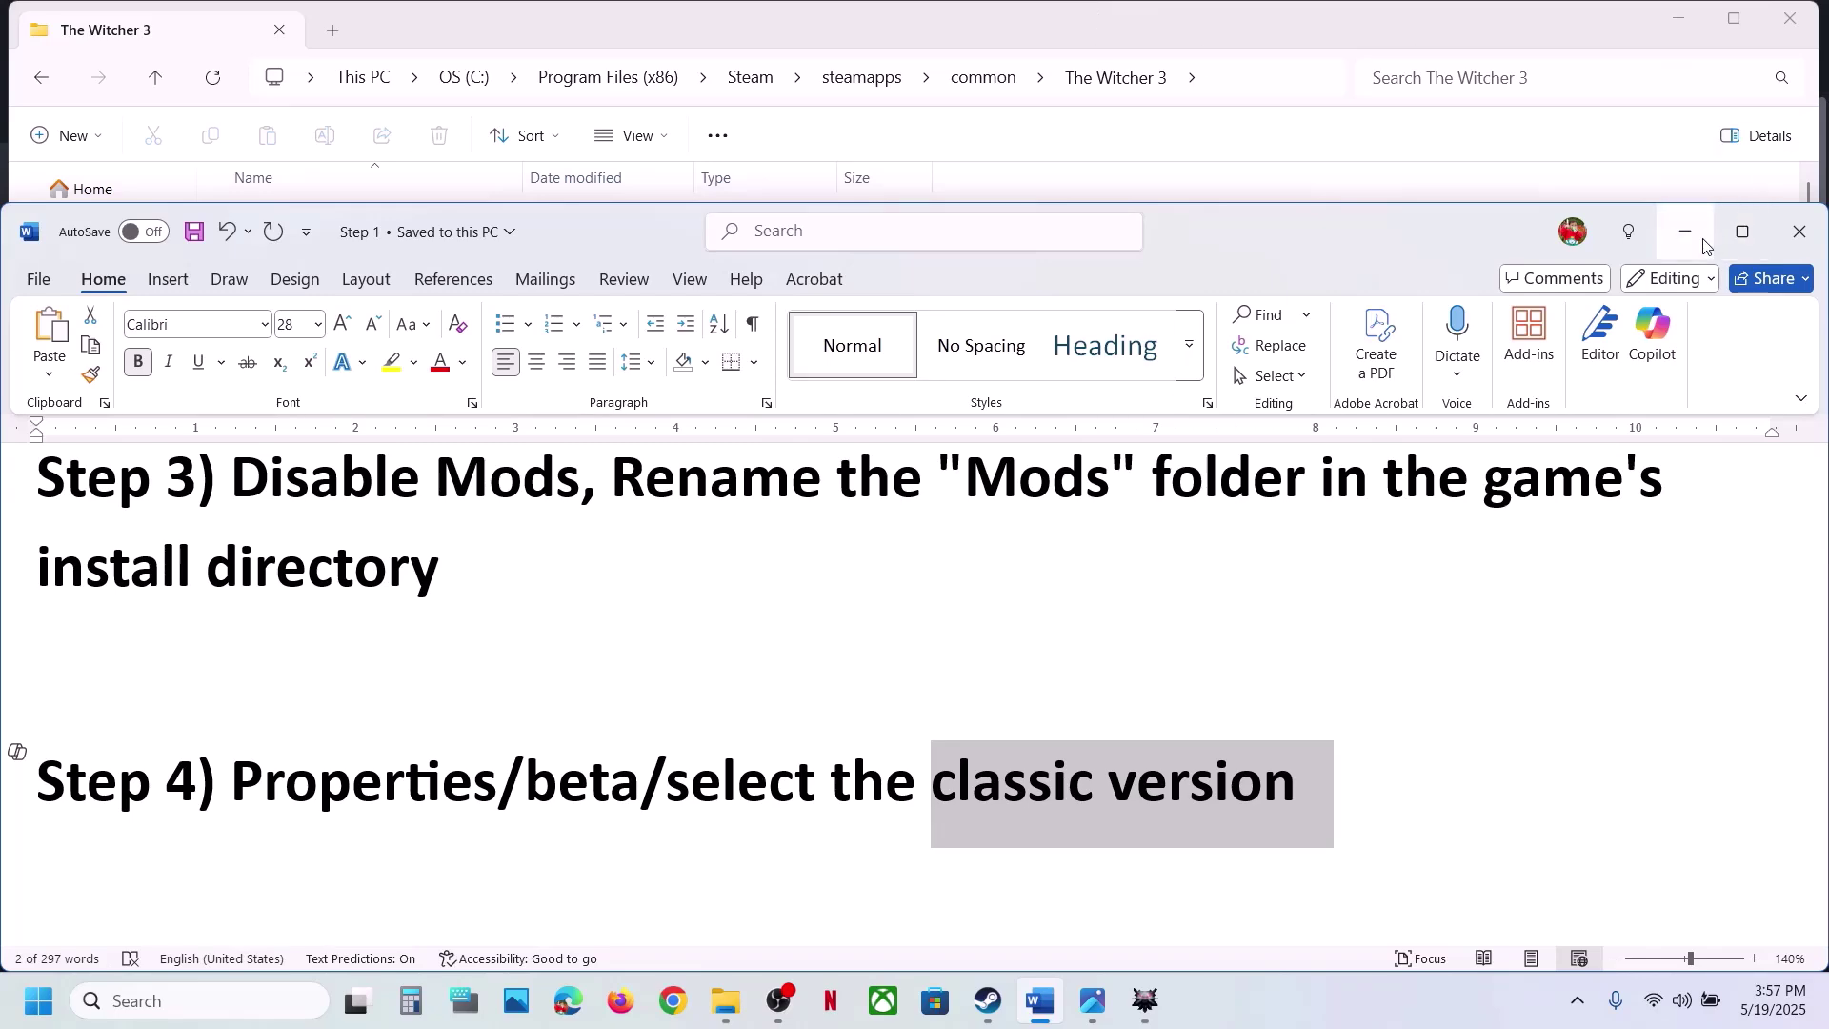
{"action": "left_click", "coordinate": [987, 1000]}
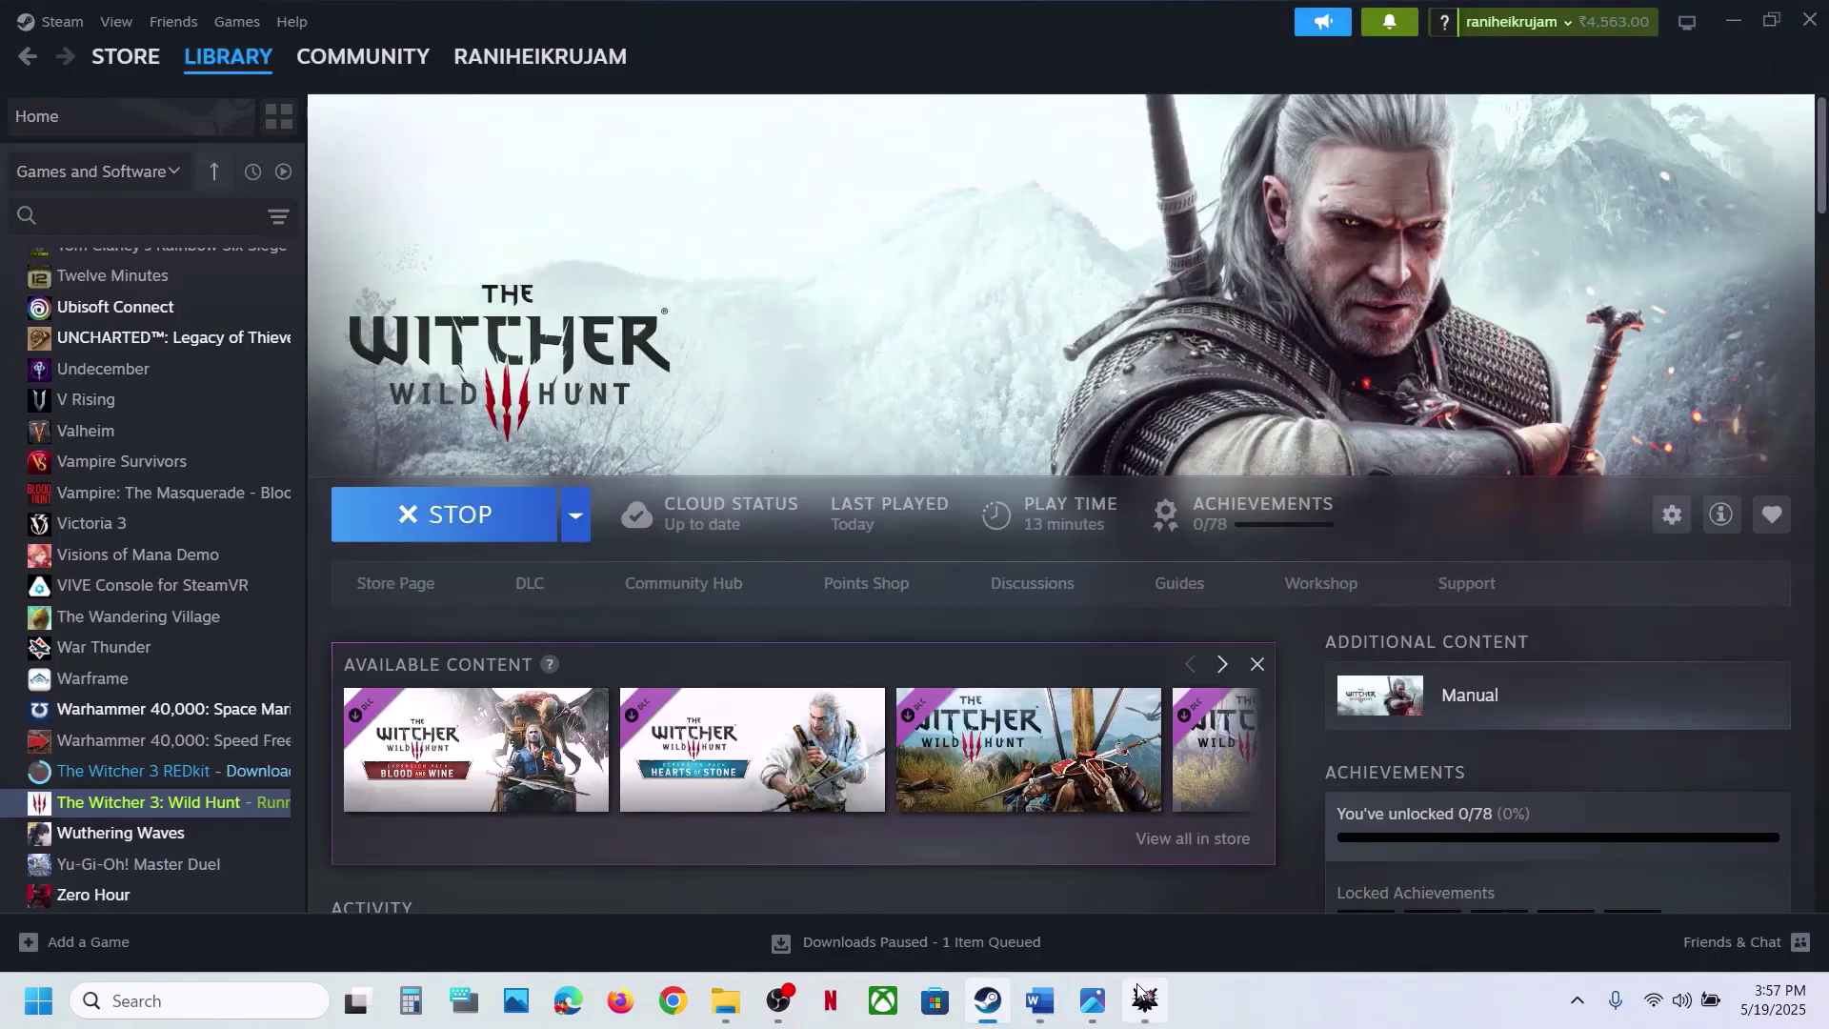
Exit the running game and switch The Witcher 3 to the classic beta branch, starting the update.
{"action": "left_click", "coordinate": [419, 514]}
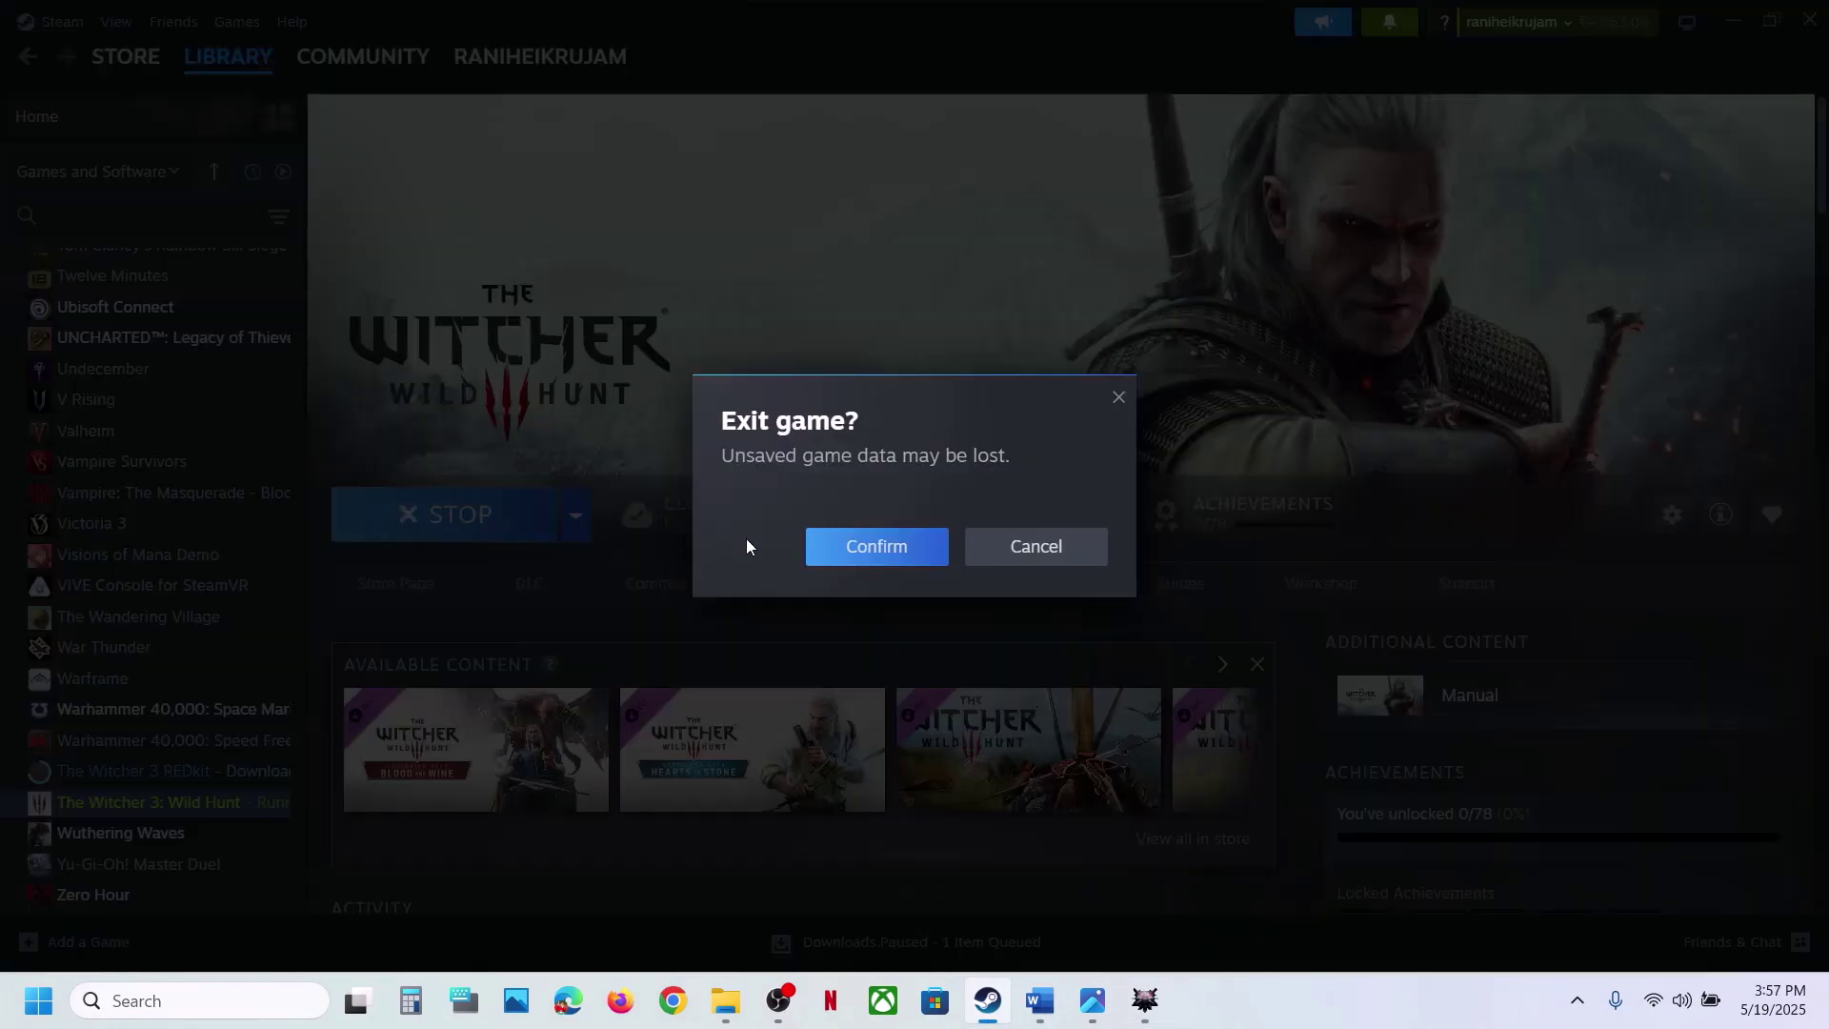
{"action": "left_click", "coordinate": [825, 548]}
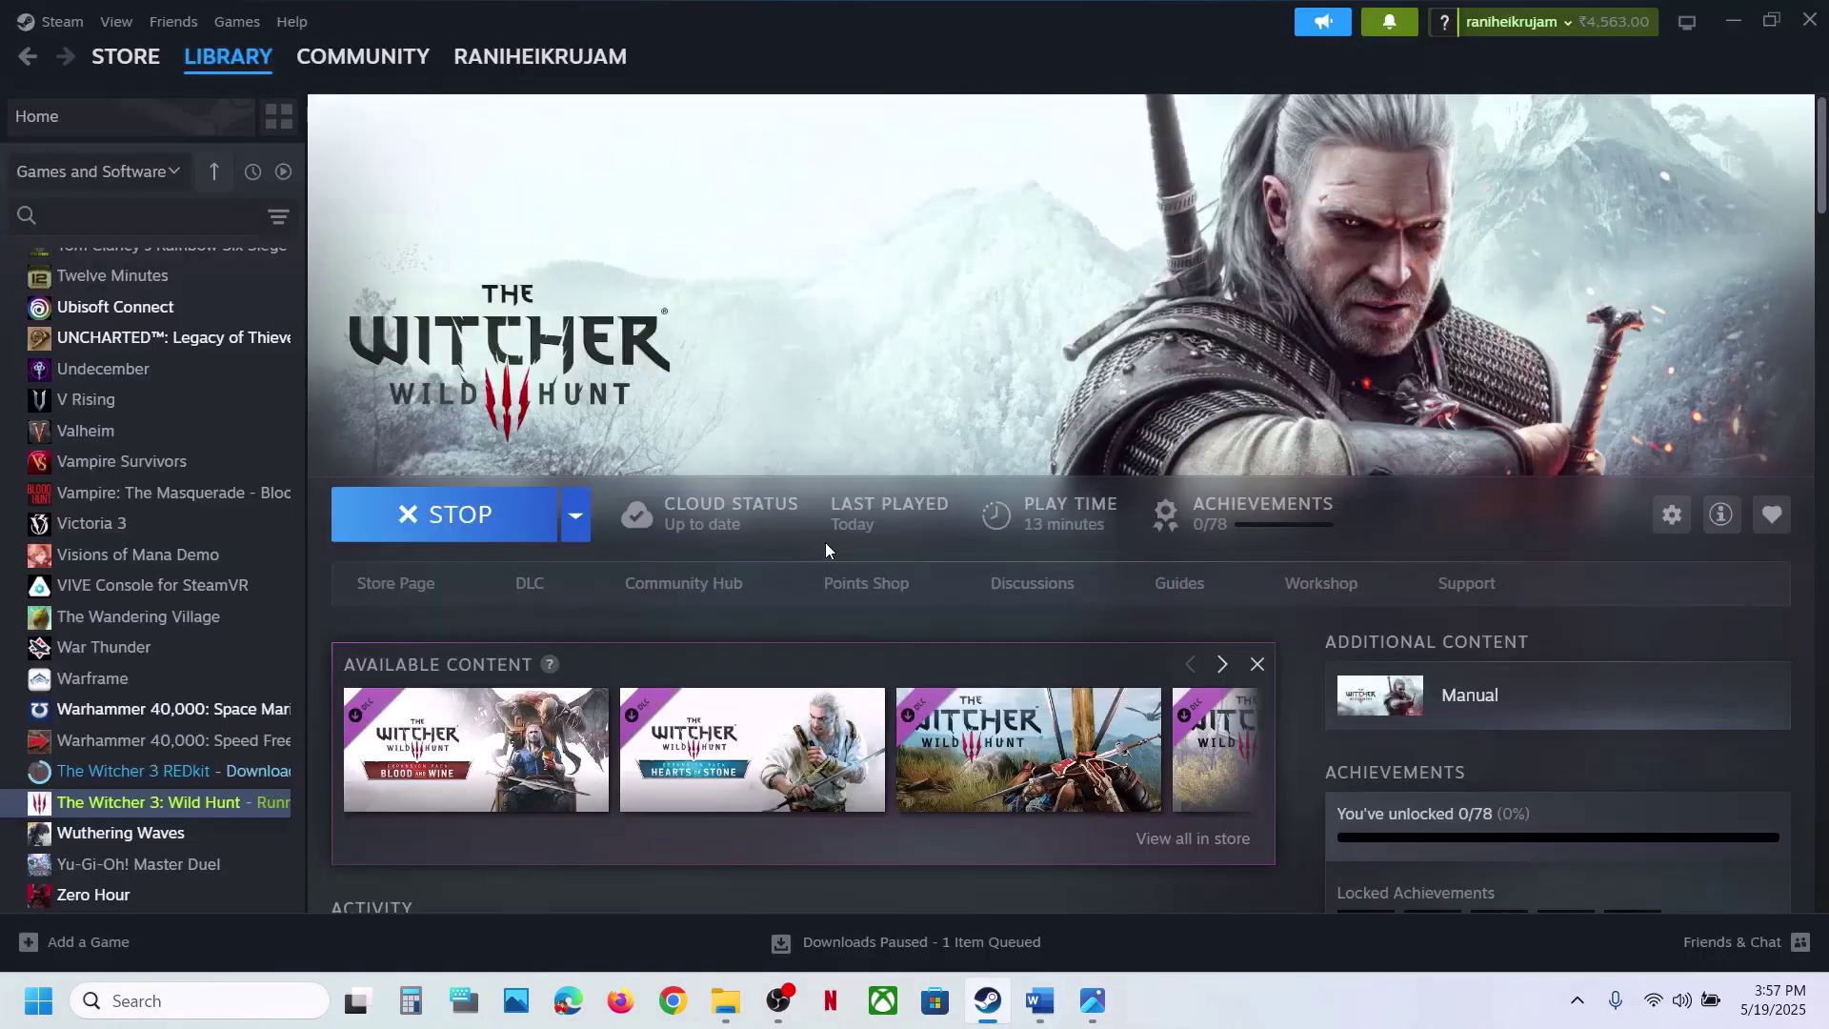
{"action": "right_click", "coordinate": [164, 803]}
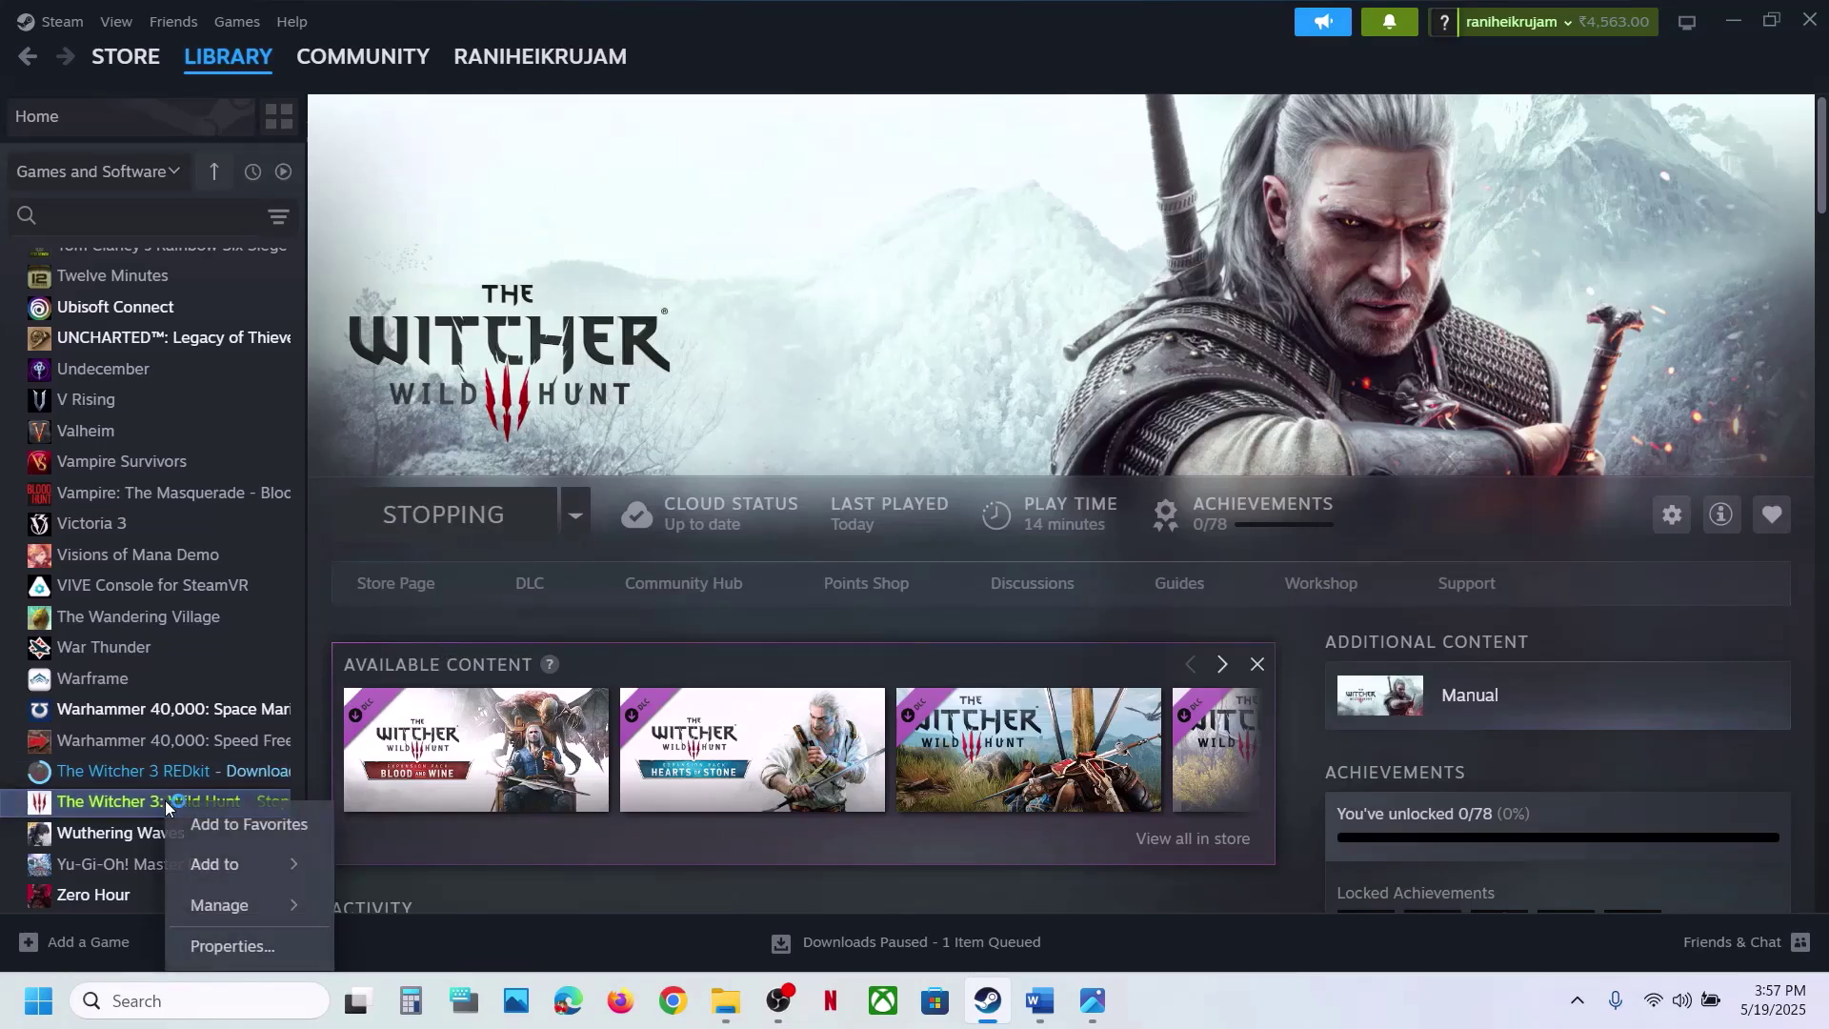
{"action": "left_click", "coordinate": [246, 947]}
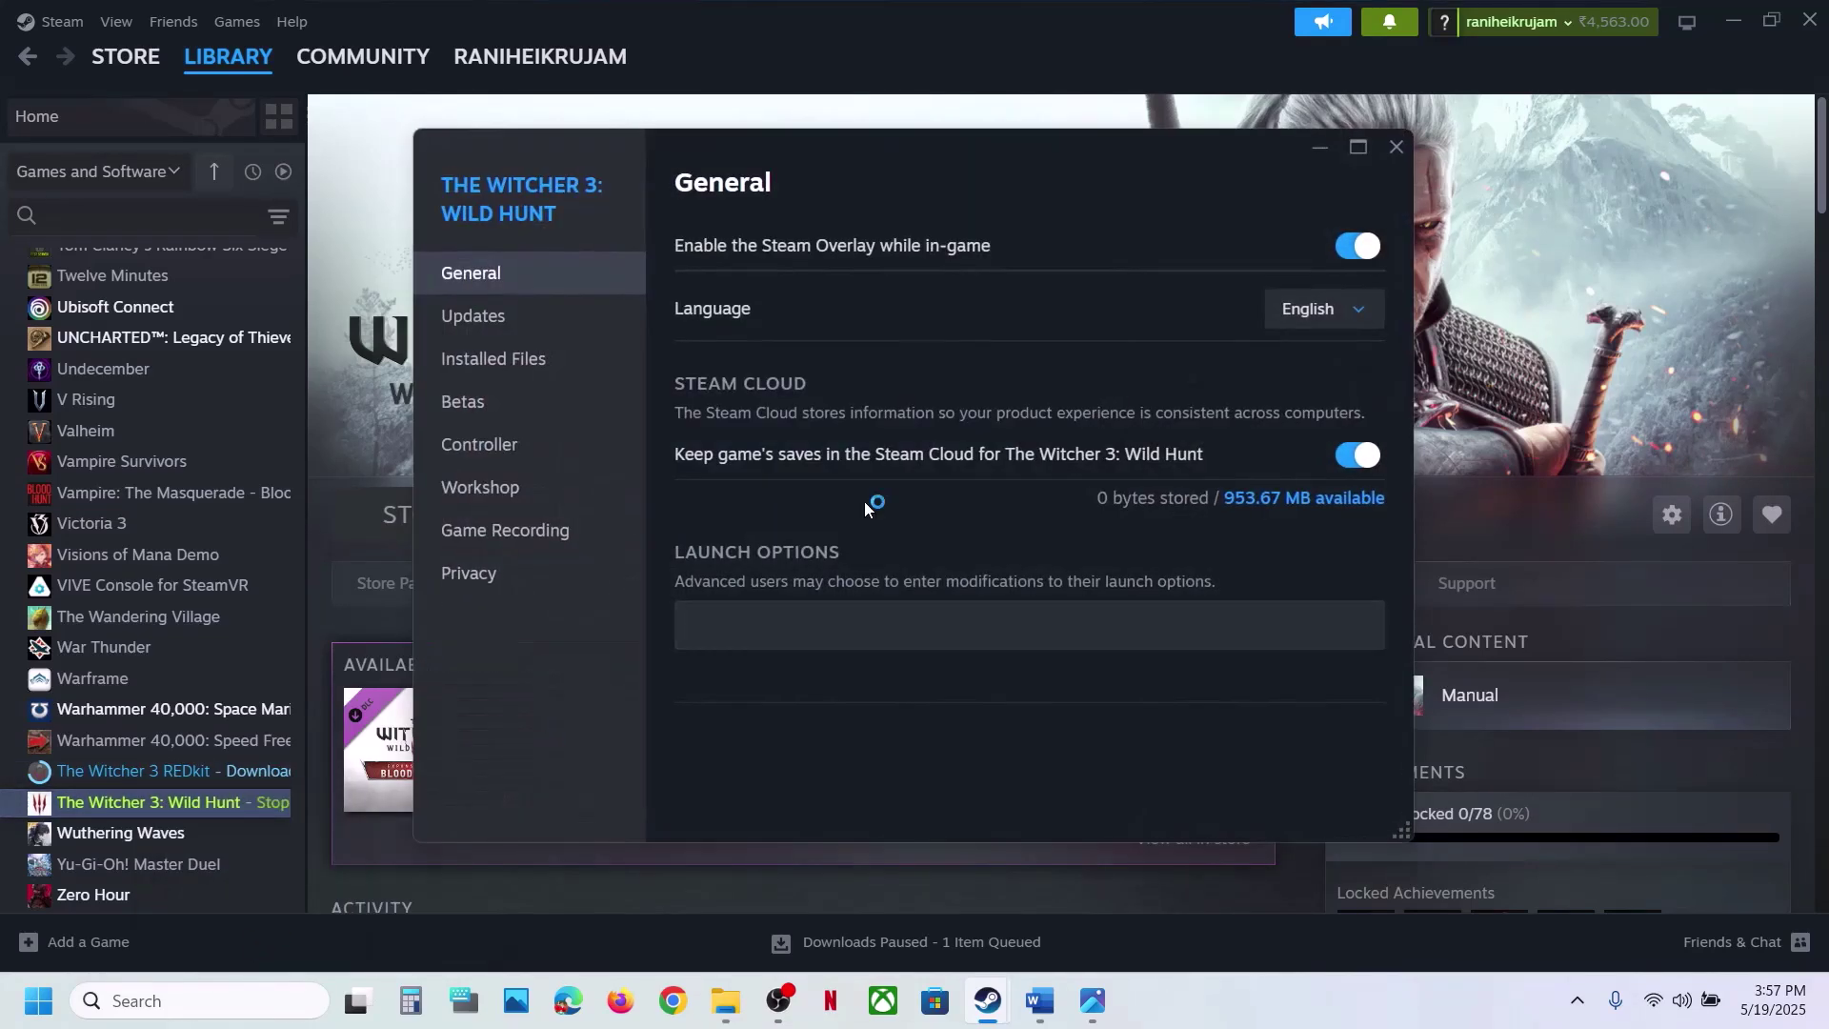
{"action": "left_click", "coordinate": [476, 405]}
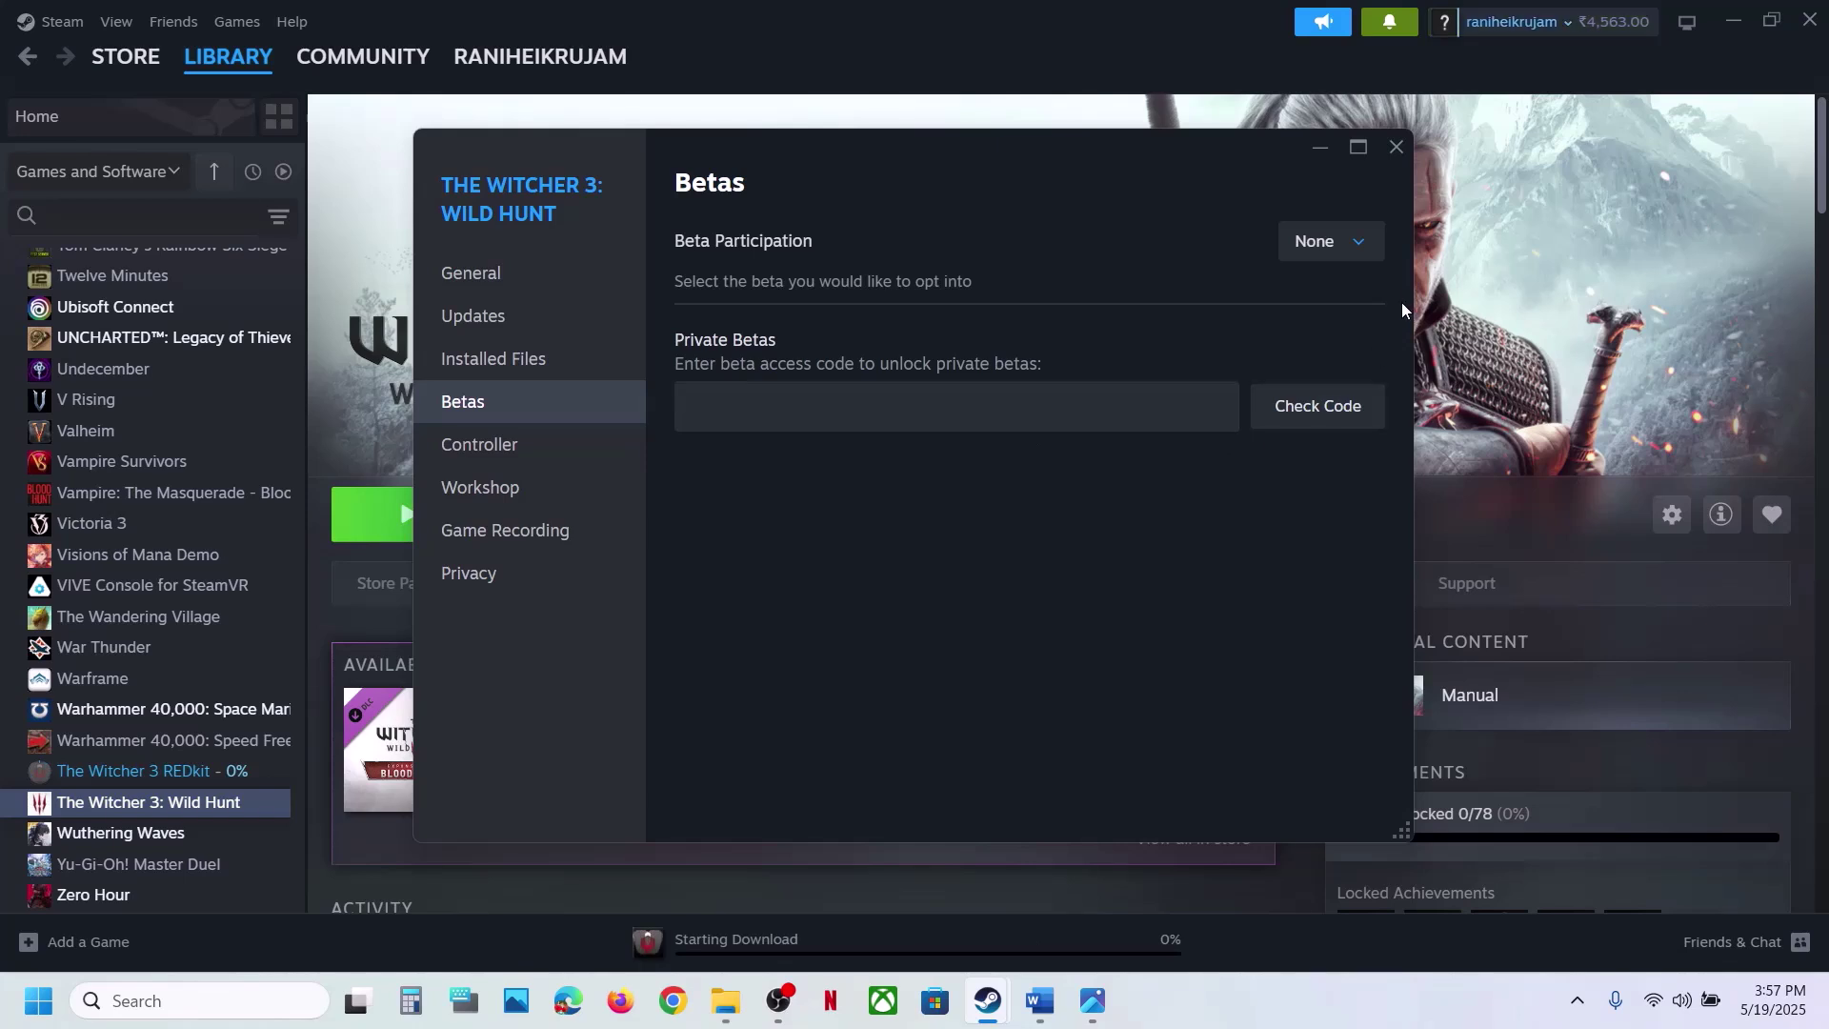
{"action": "left_click", "coordinate": [1357, 244]}
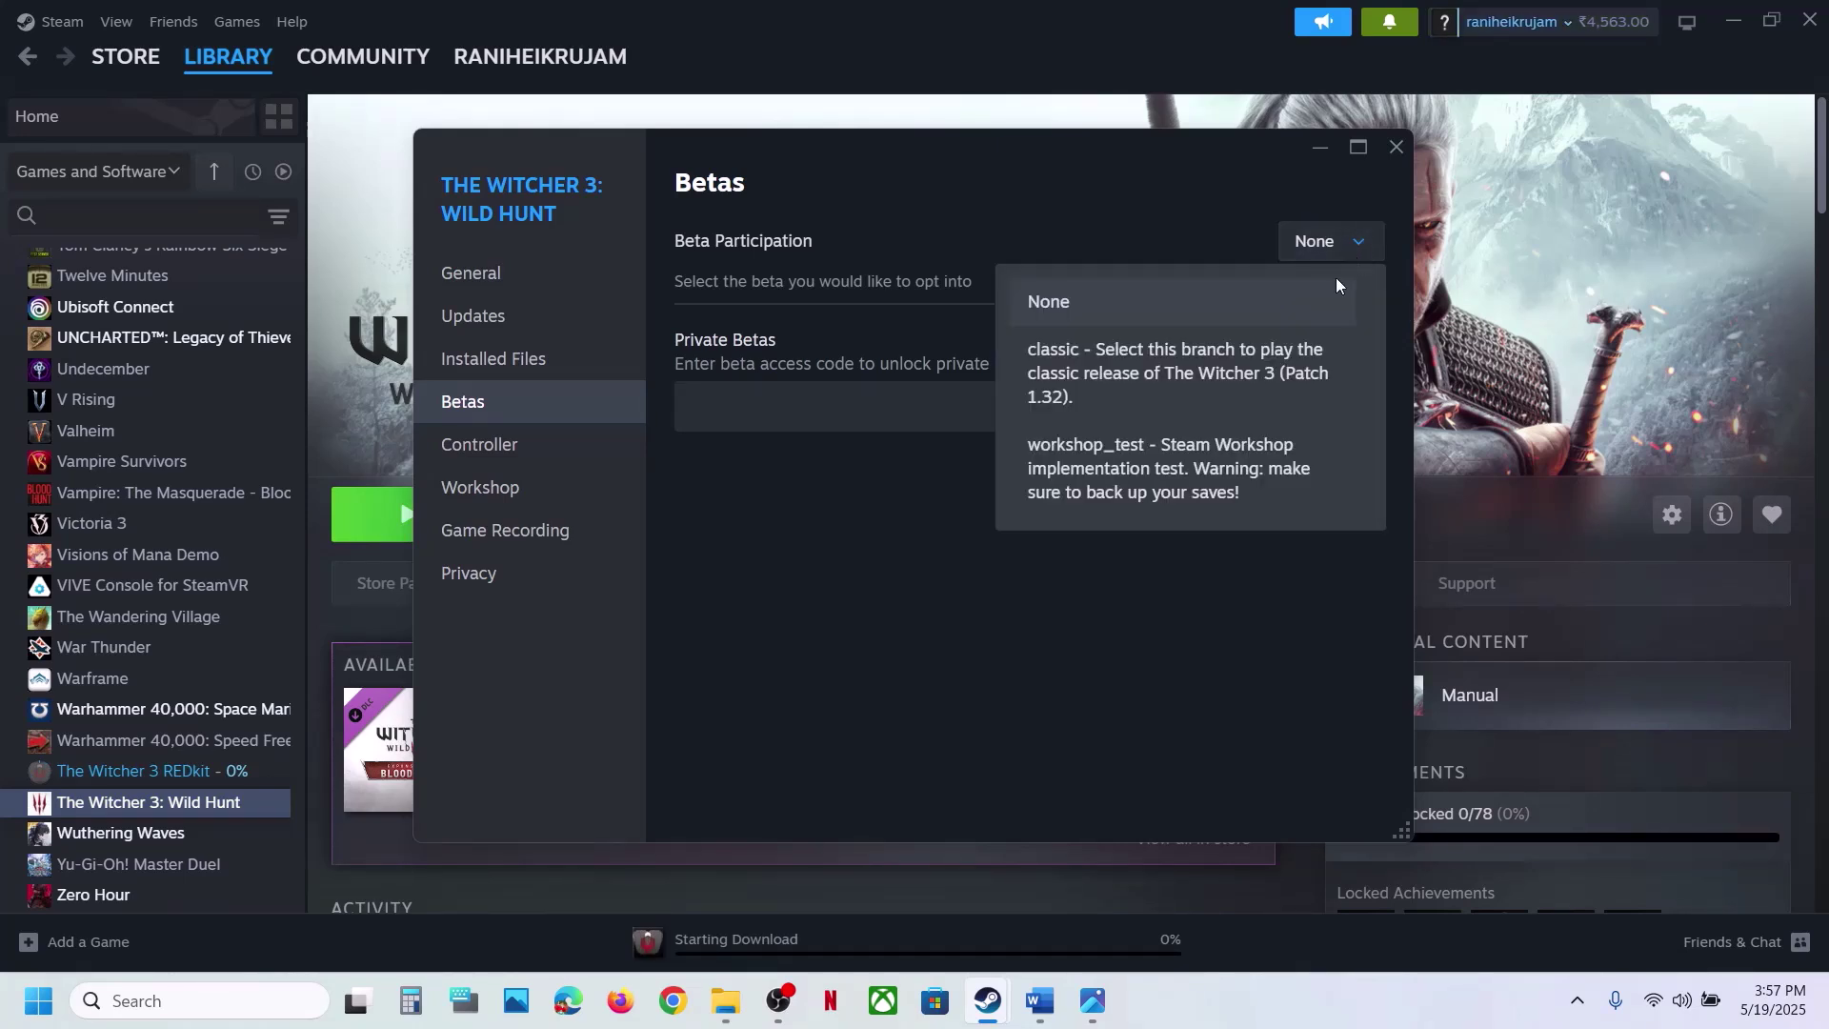
{"action": "left_click", "coordinate": [1163, 378]}
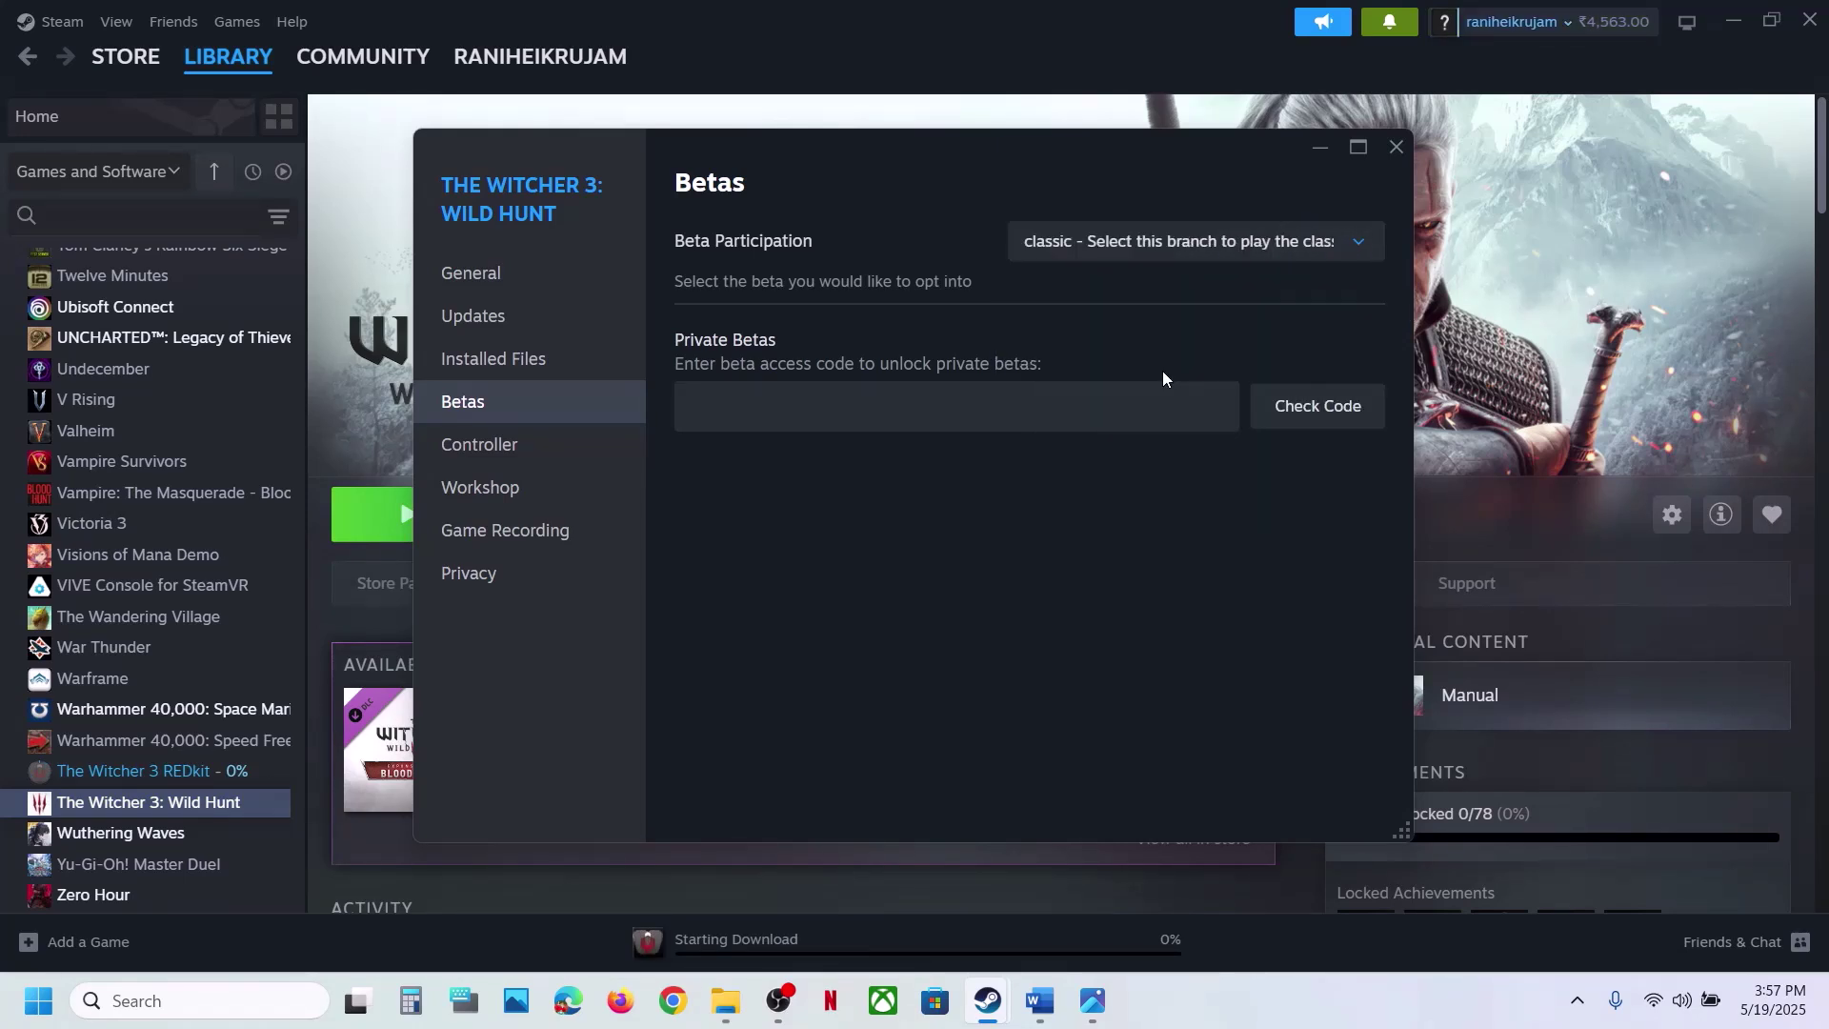
{"action": "left_click", "coordinate": [1401, 148]}
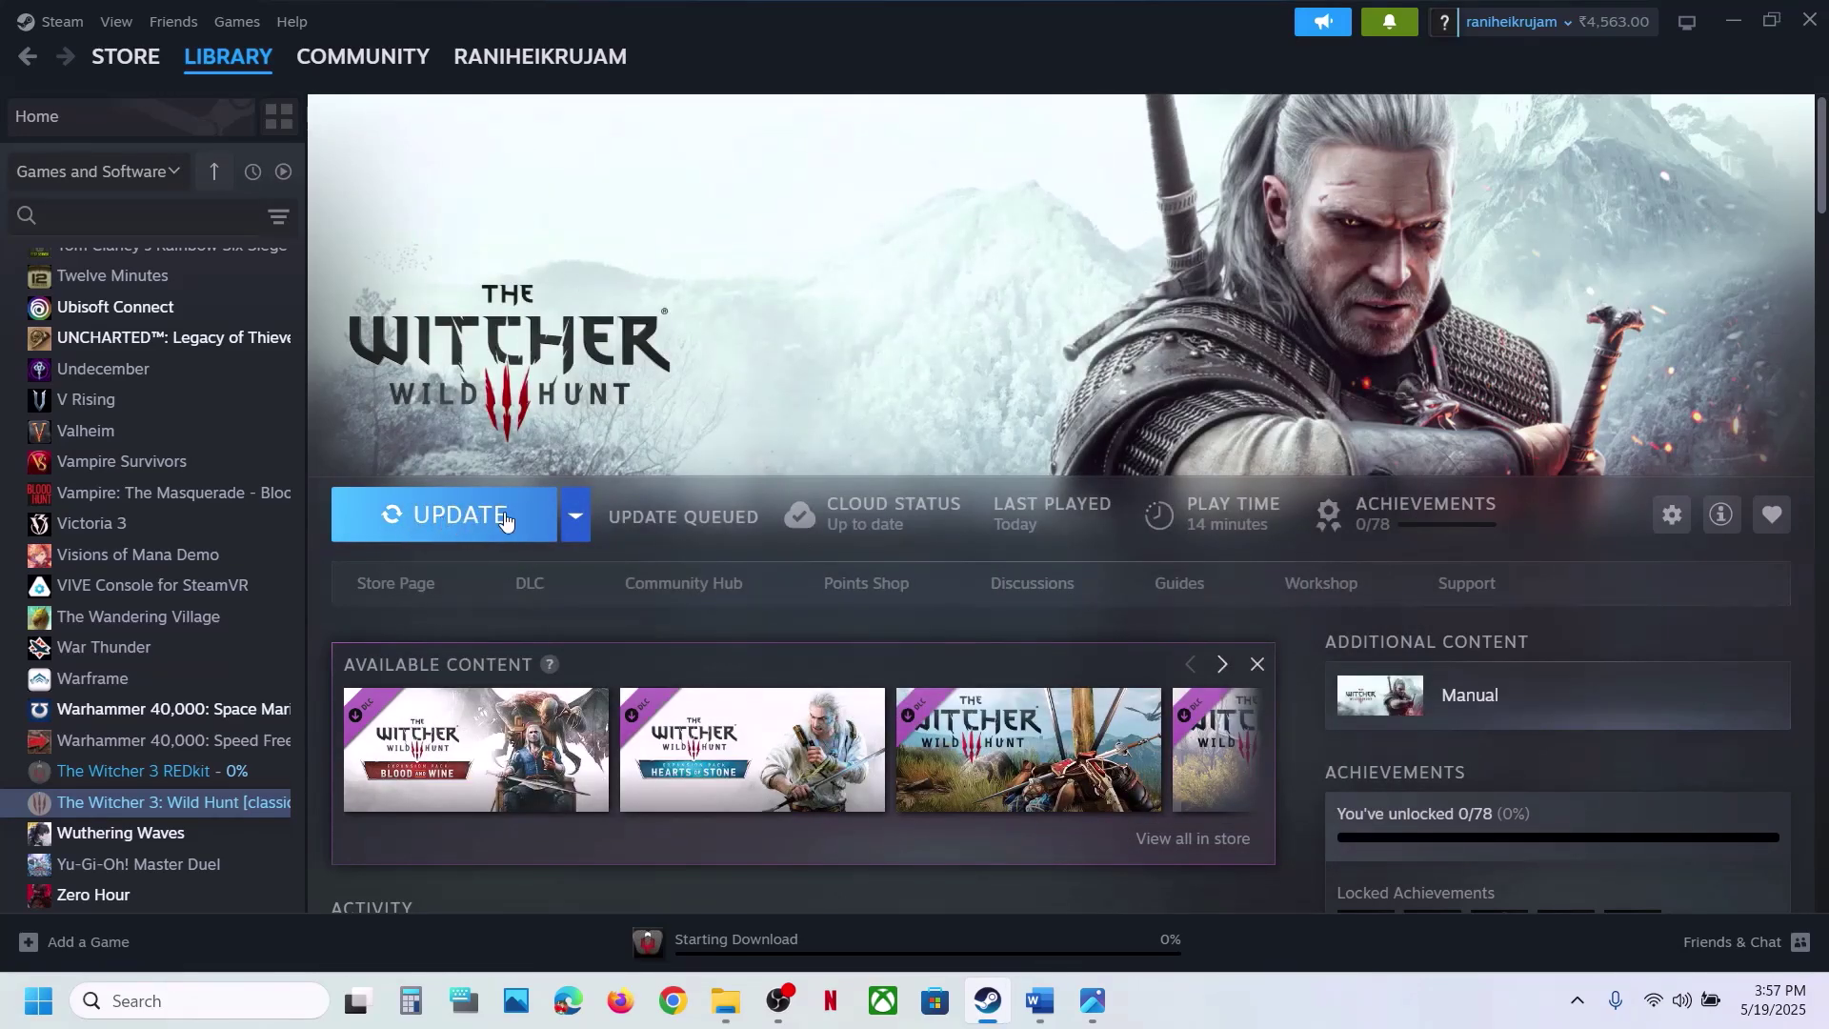
{"action": "left_click", "coordinate": [464, 523]}
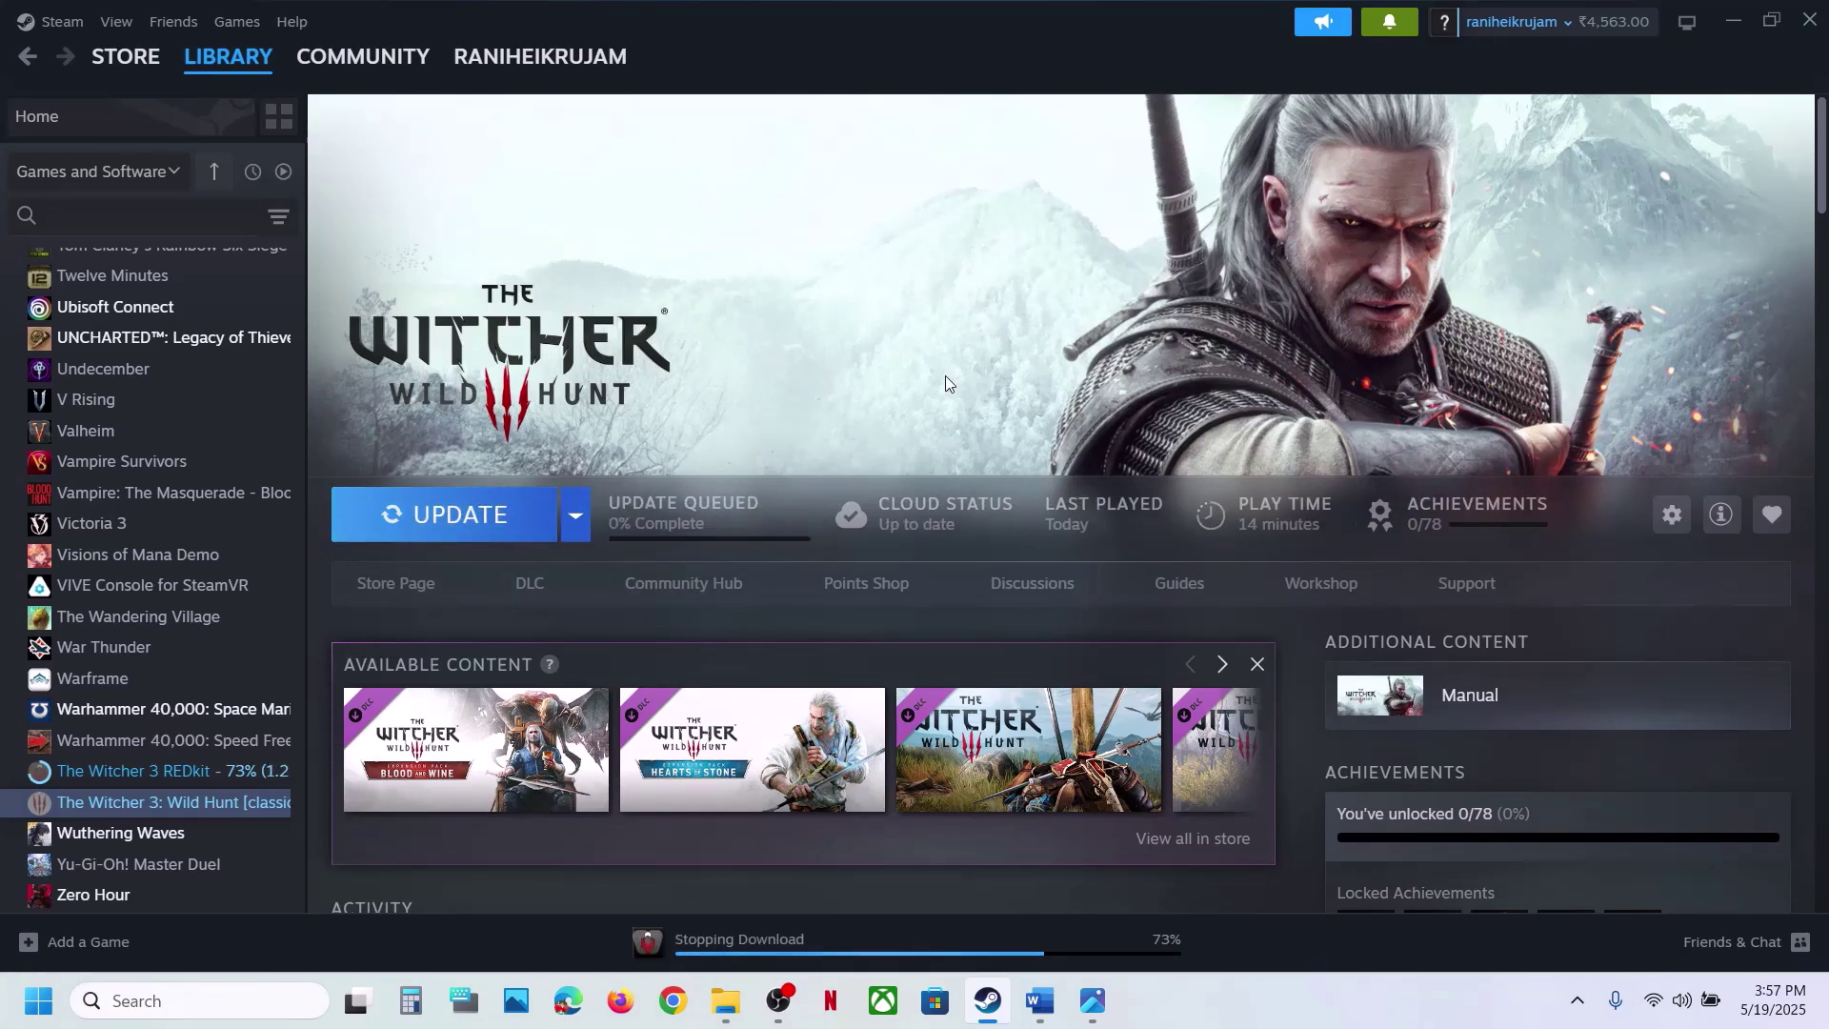
Reopen the game's Betas properties to confirm classic is still selected.
{"action": "right_click", "coordinate": [237, 811]}
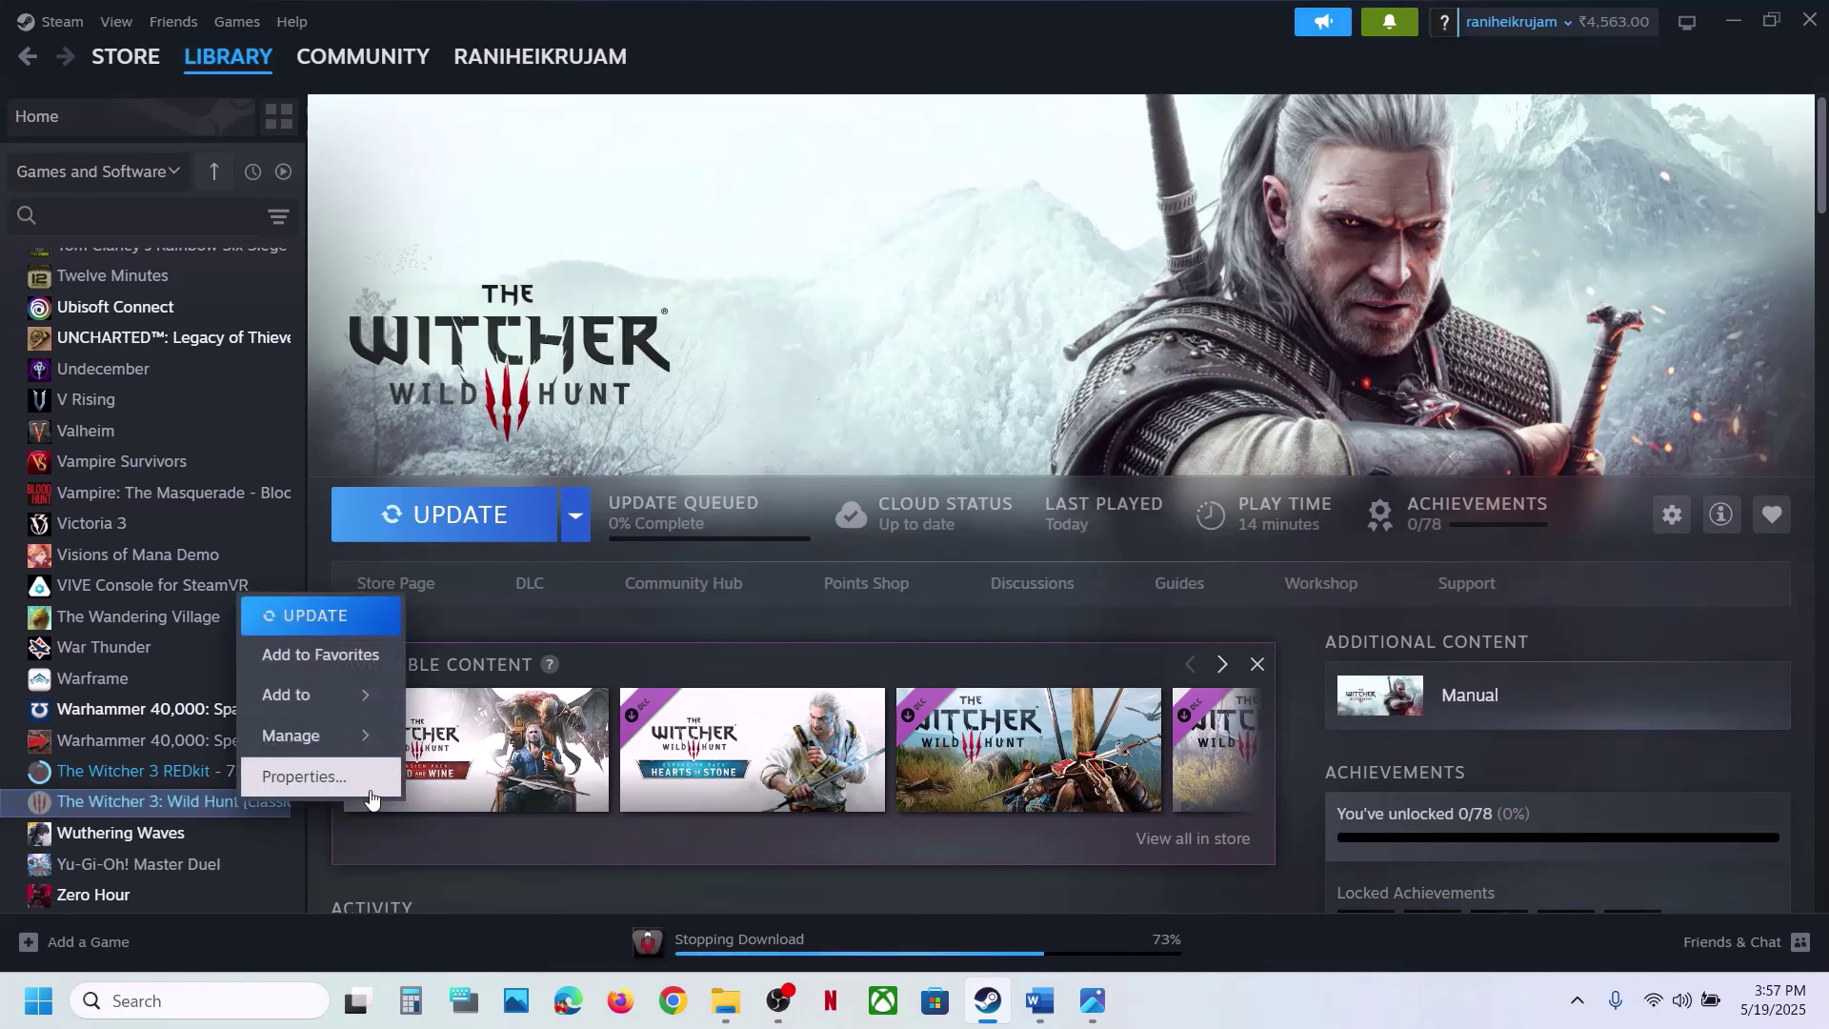
{"action": "left_click", "coordinate": [305, 772]}
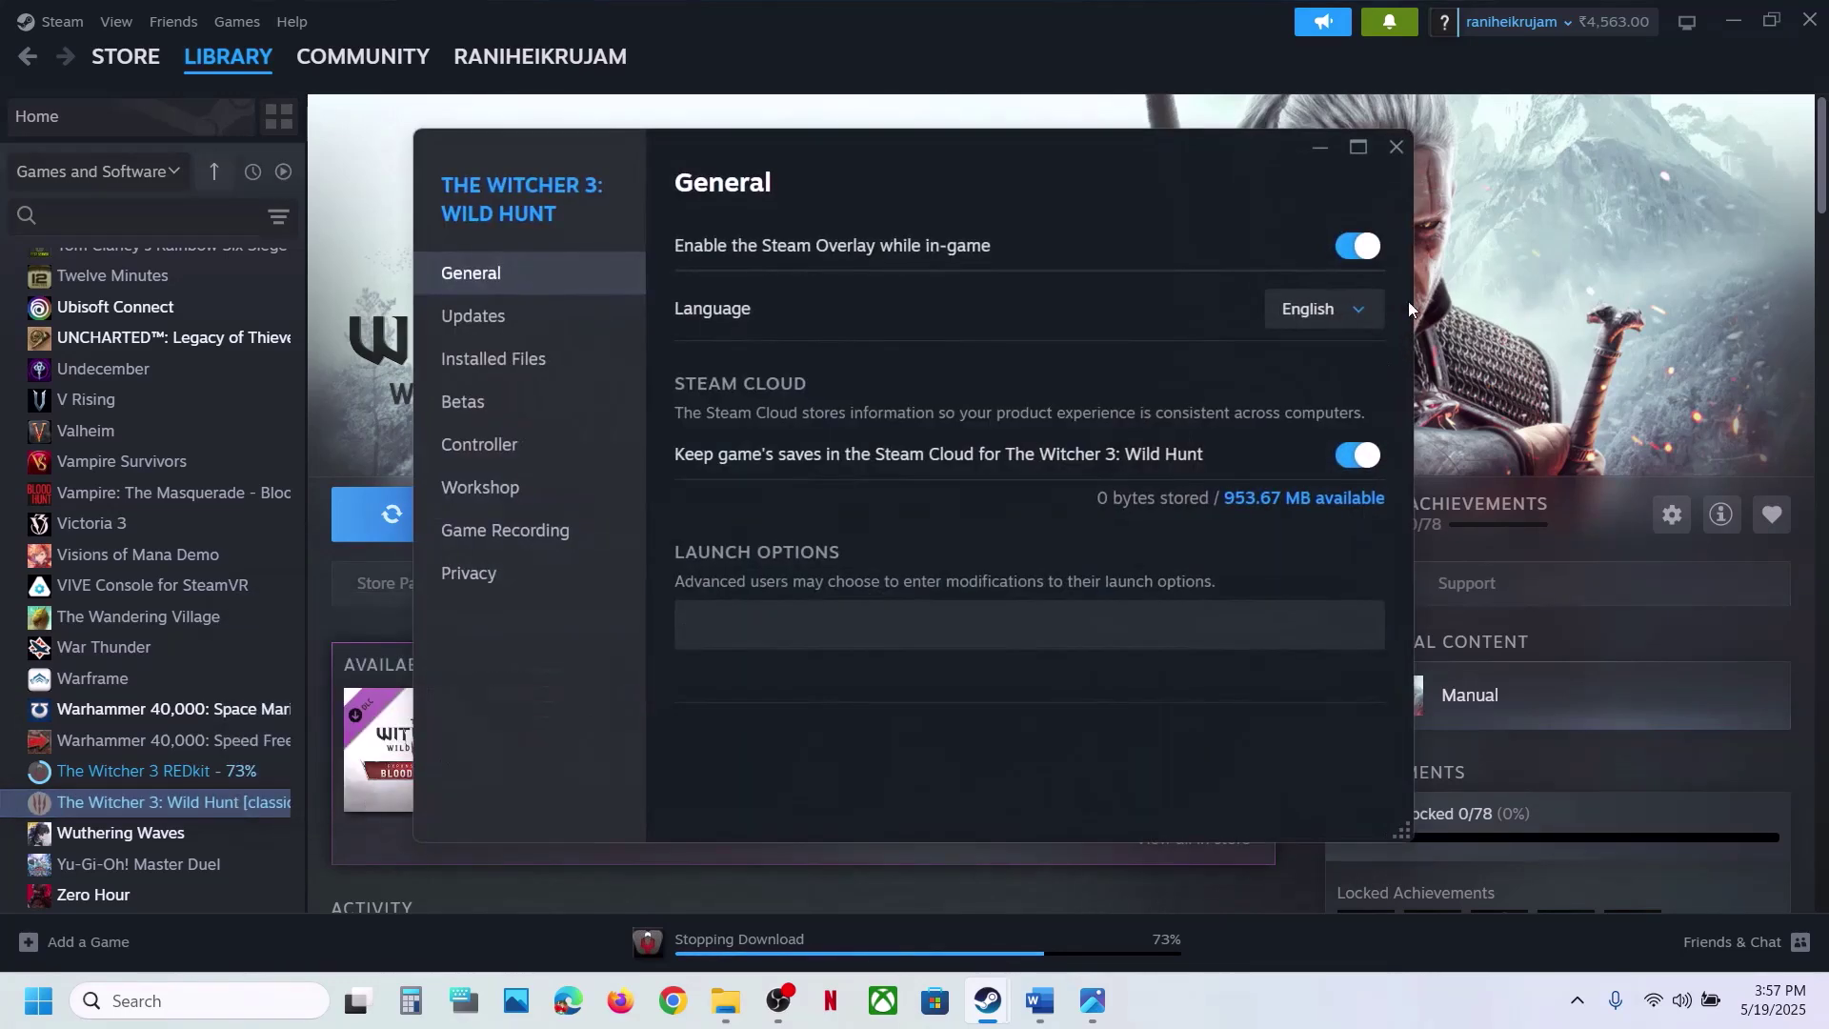
{"action": "left_click", "coordinate": [550, 409]}
{"action": "left_click", "coordinate": [1319, 245]}
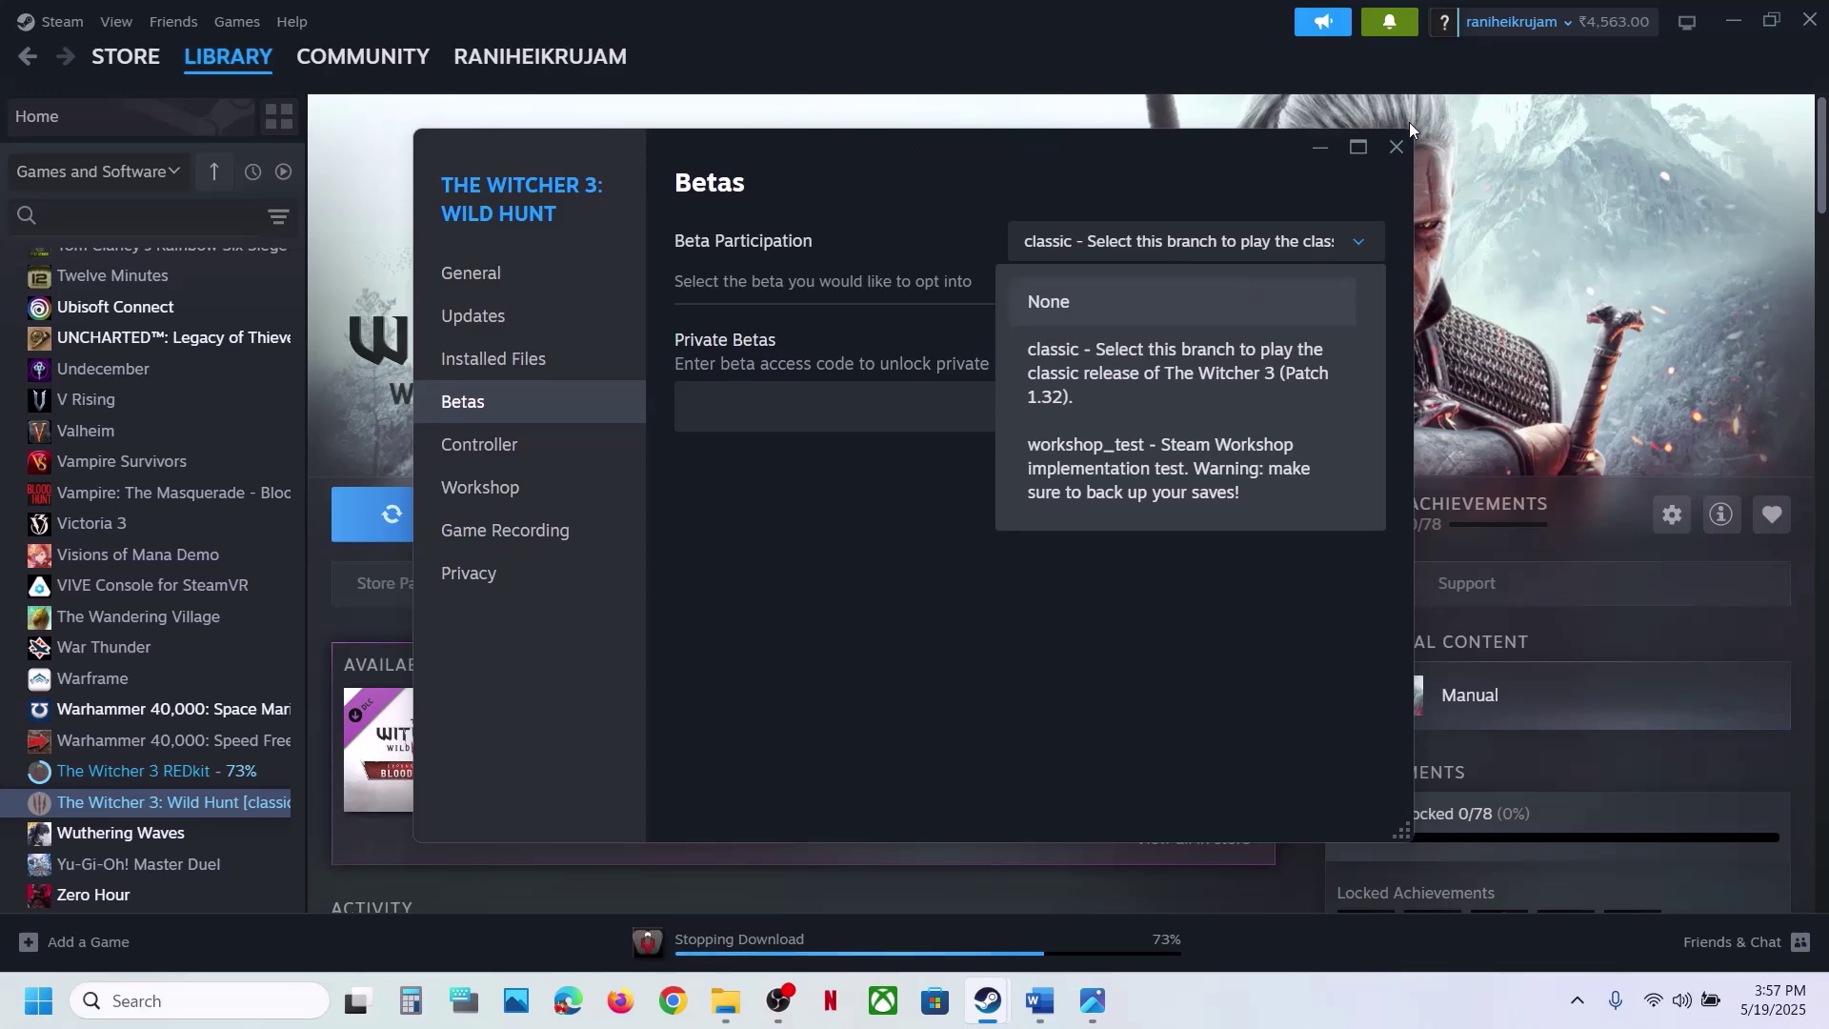
{"action": "left_click", "coordinate": [1393, 143]}
{"action": "left_click", "coordinate": [1393, 142]}
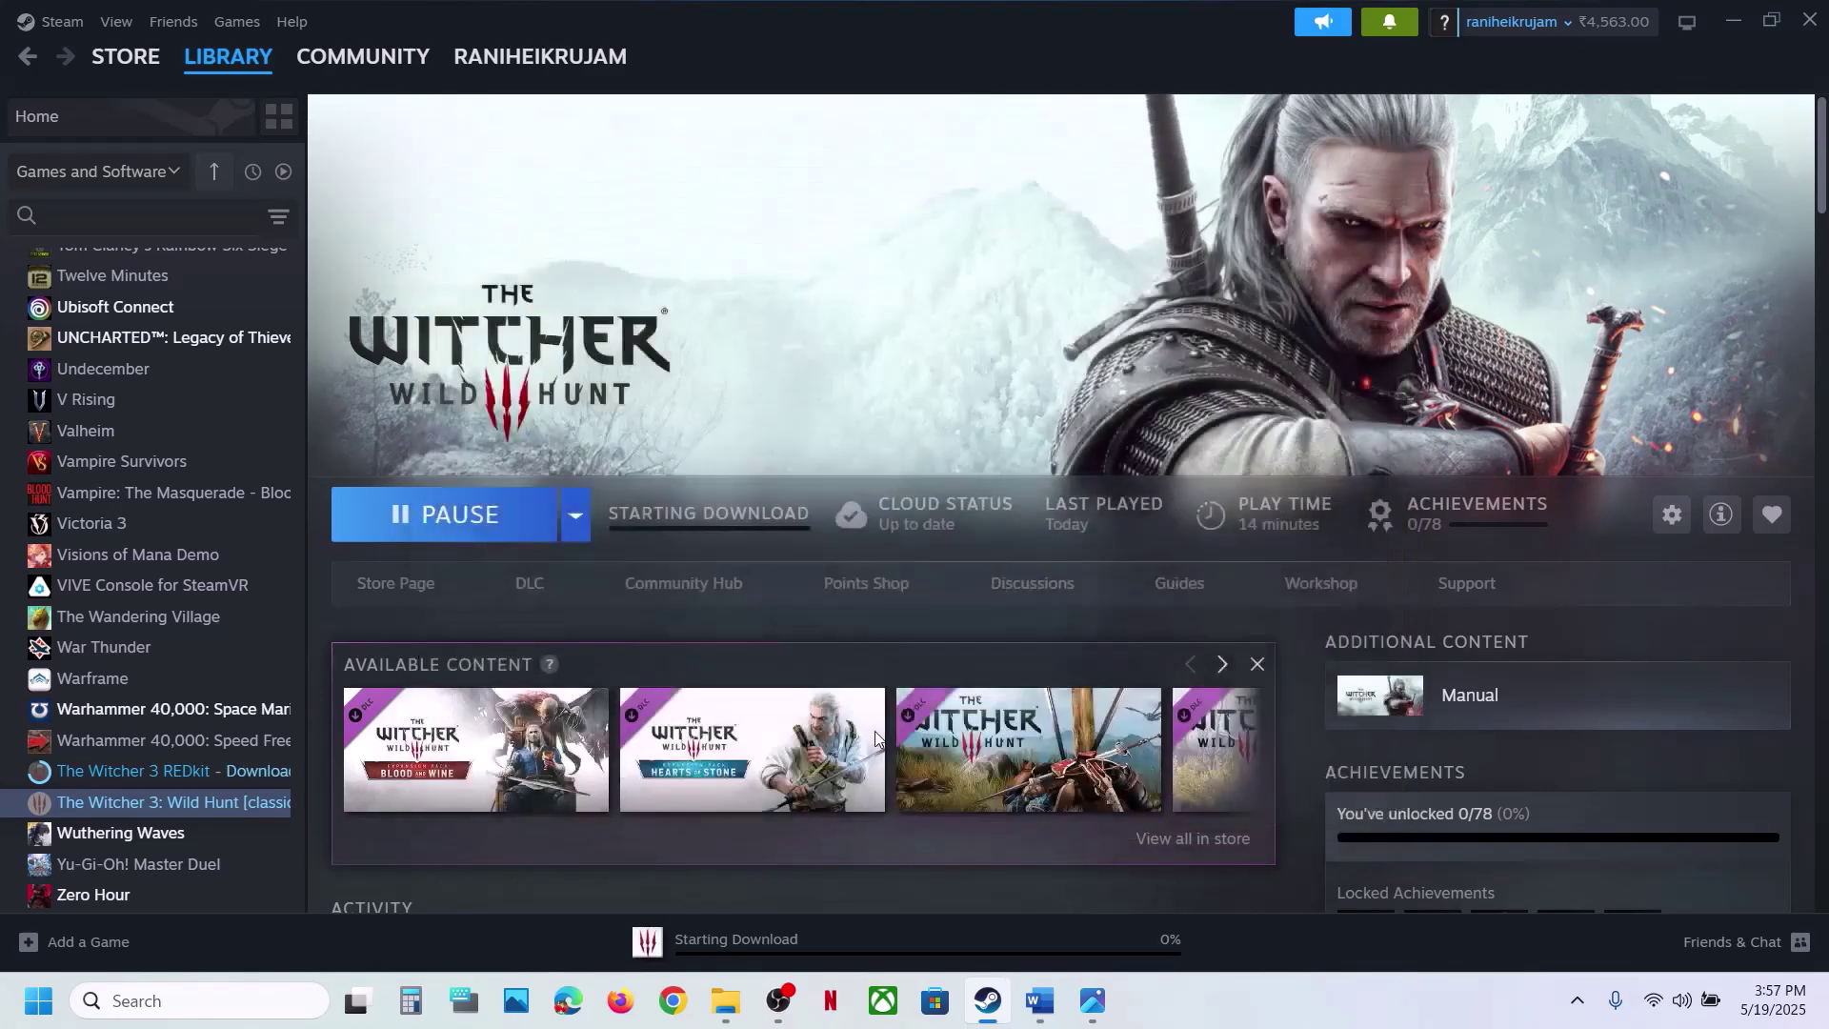
{"action": "left_click", "coordinate": [1048, 1004]}
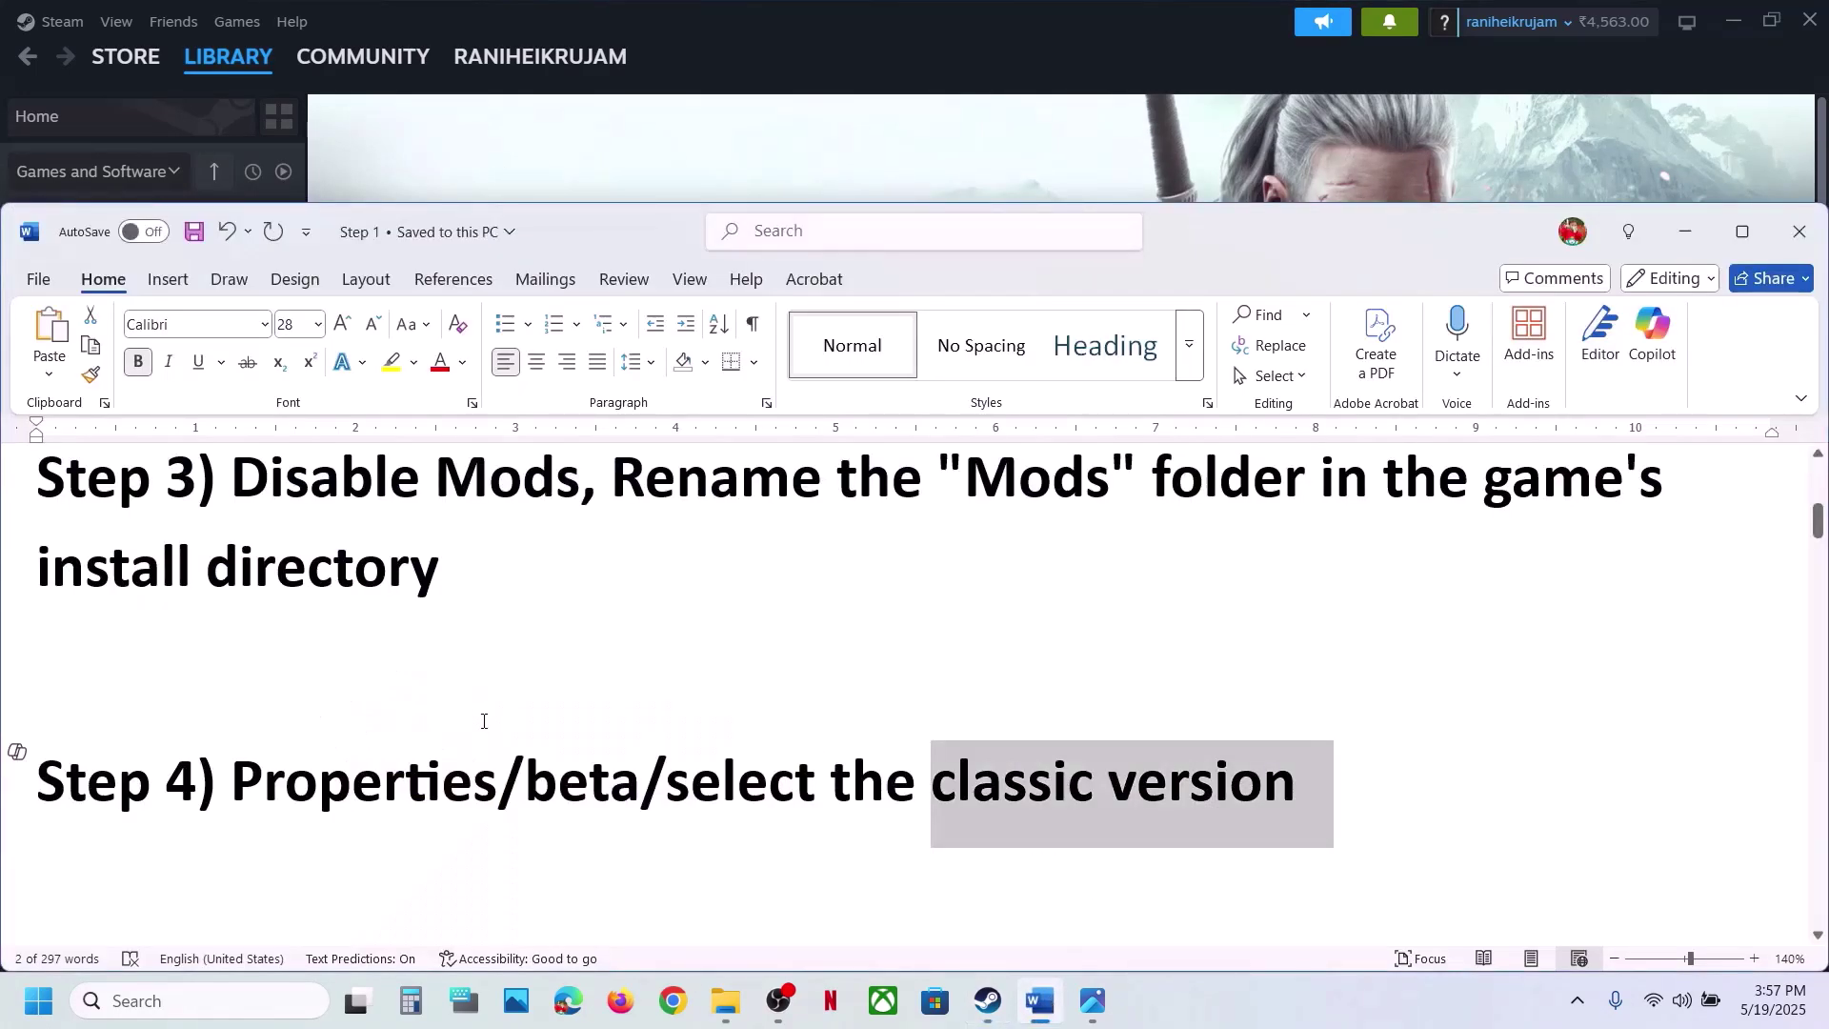
Read Step 5 about running witcher3.exe from the x64 folders.
{"action": "scroll", "coordinate": [483, 721], "scroll_direction": "down", "scroll_amount": 5}
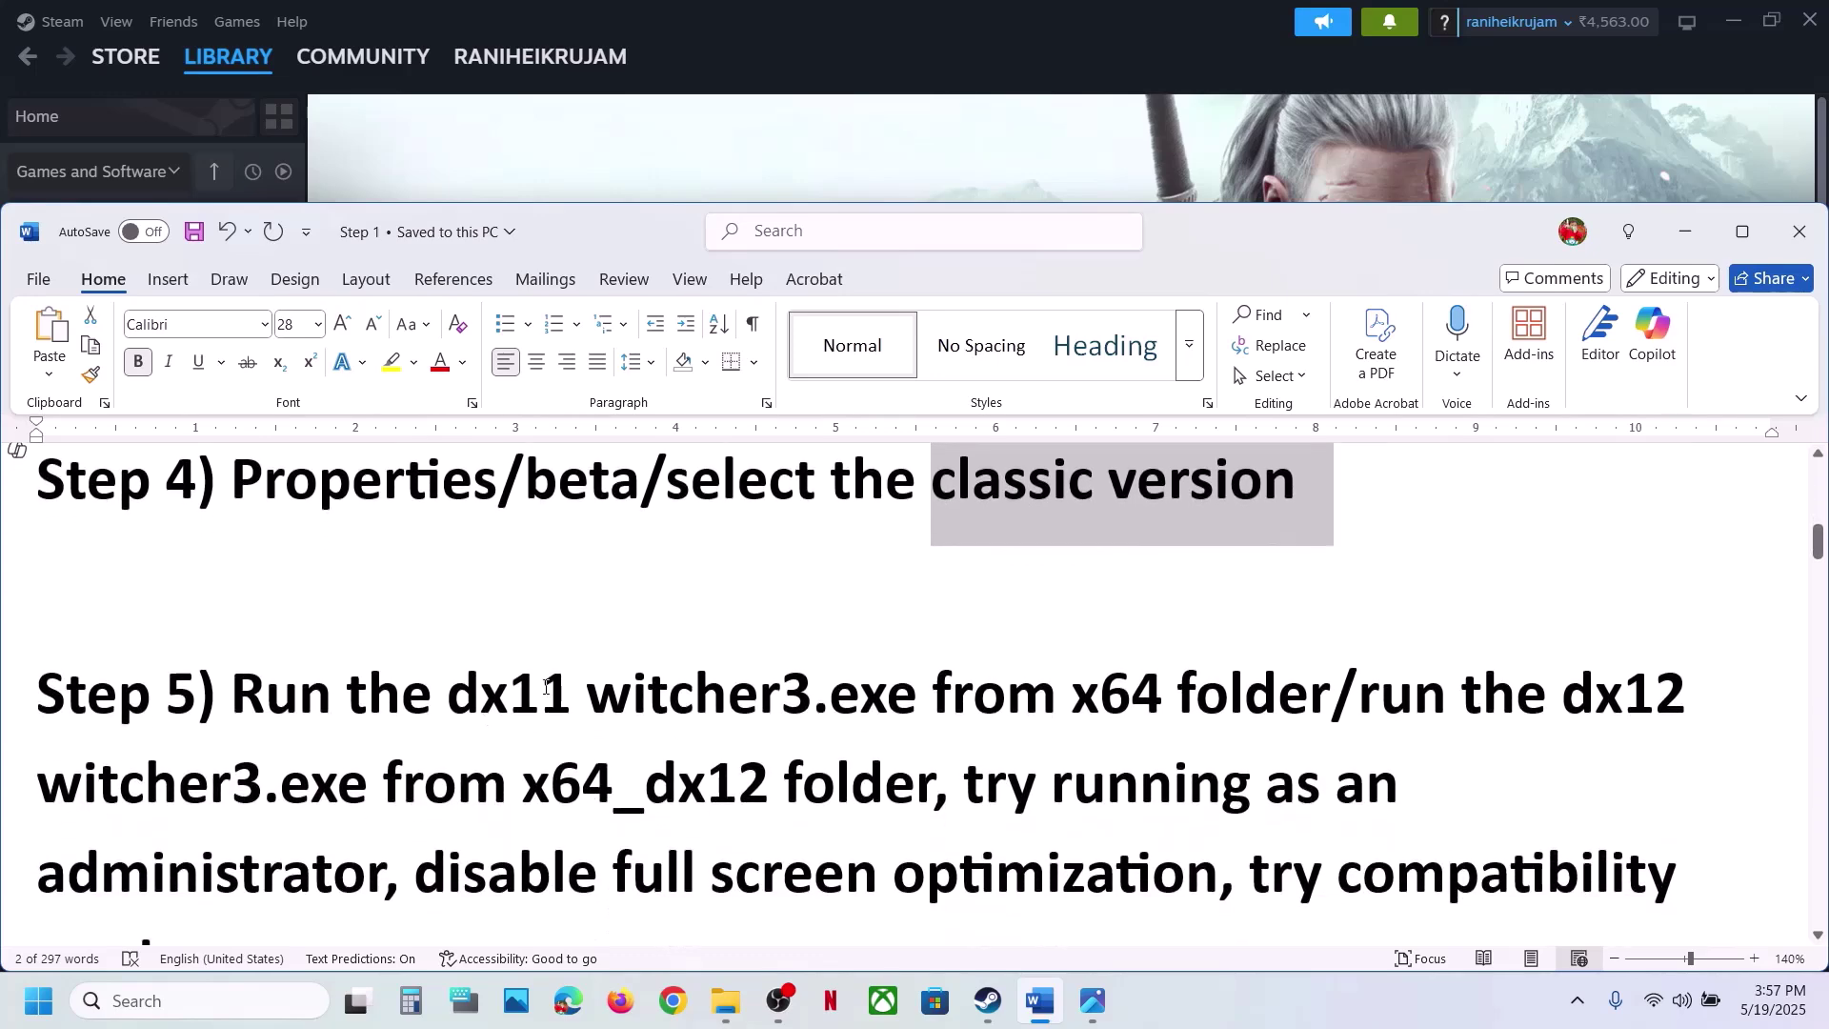
{"action": "left_click_drag", "start_coordinate": [271, 697], "coordinate": [998, 733]}
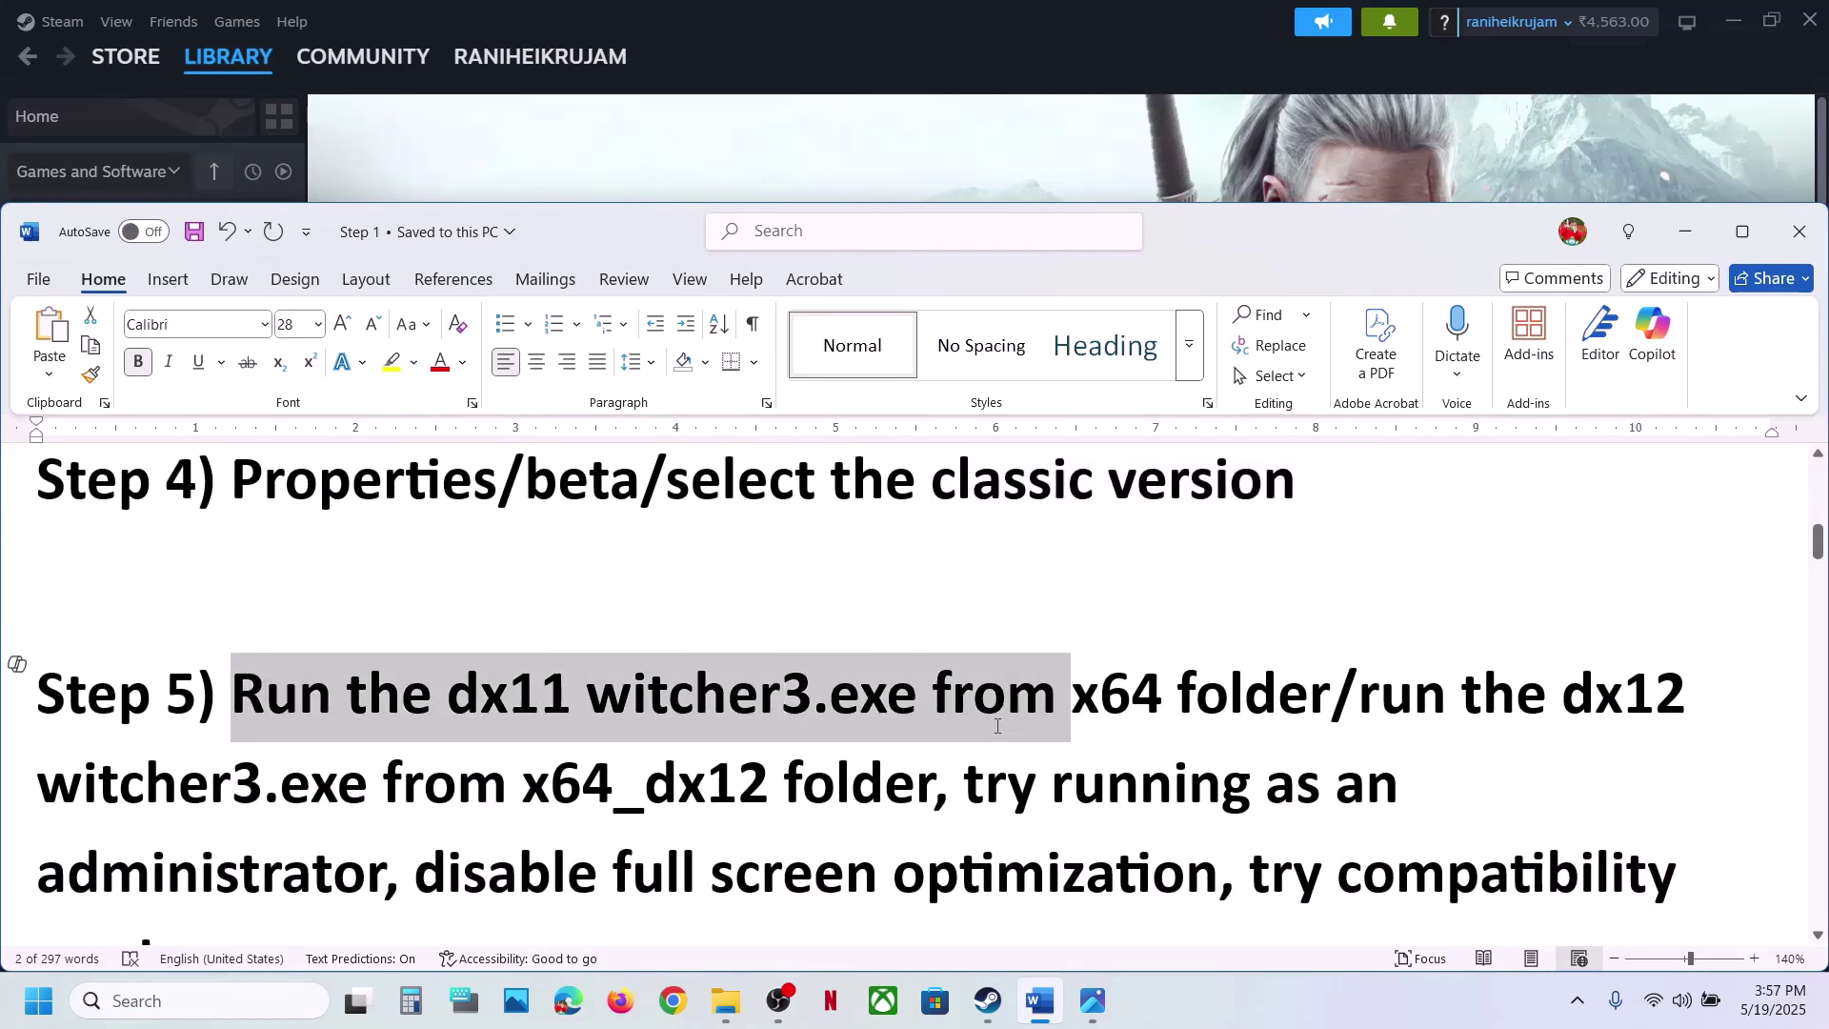
{"action": "left_click", "coordinate": [998, 733]}
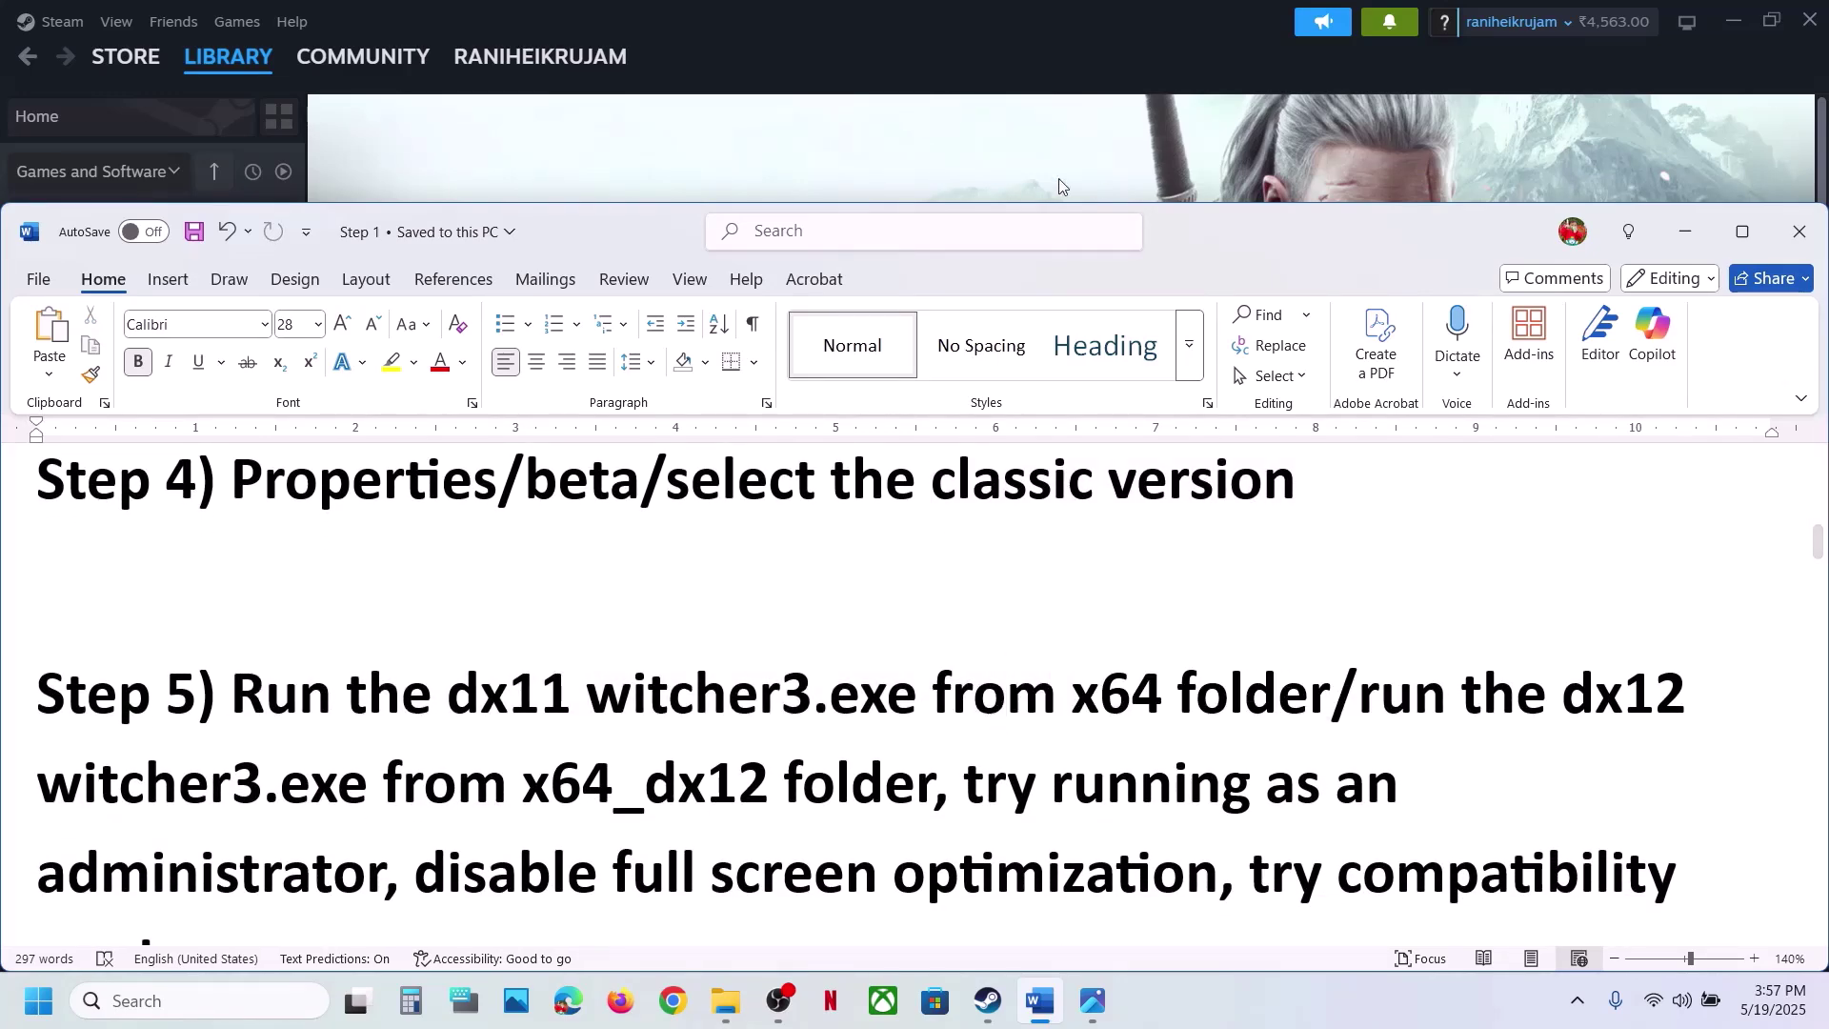
Open The Witcher 3's install folder via Manage > Browse local files.
{"action": "left_click", "coordinate": [1025, 189]}
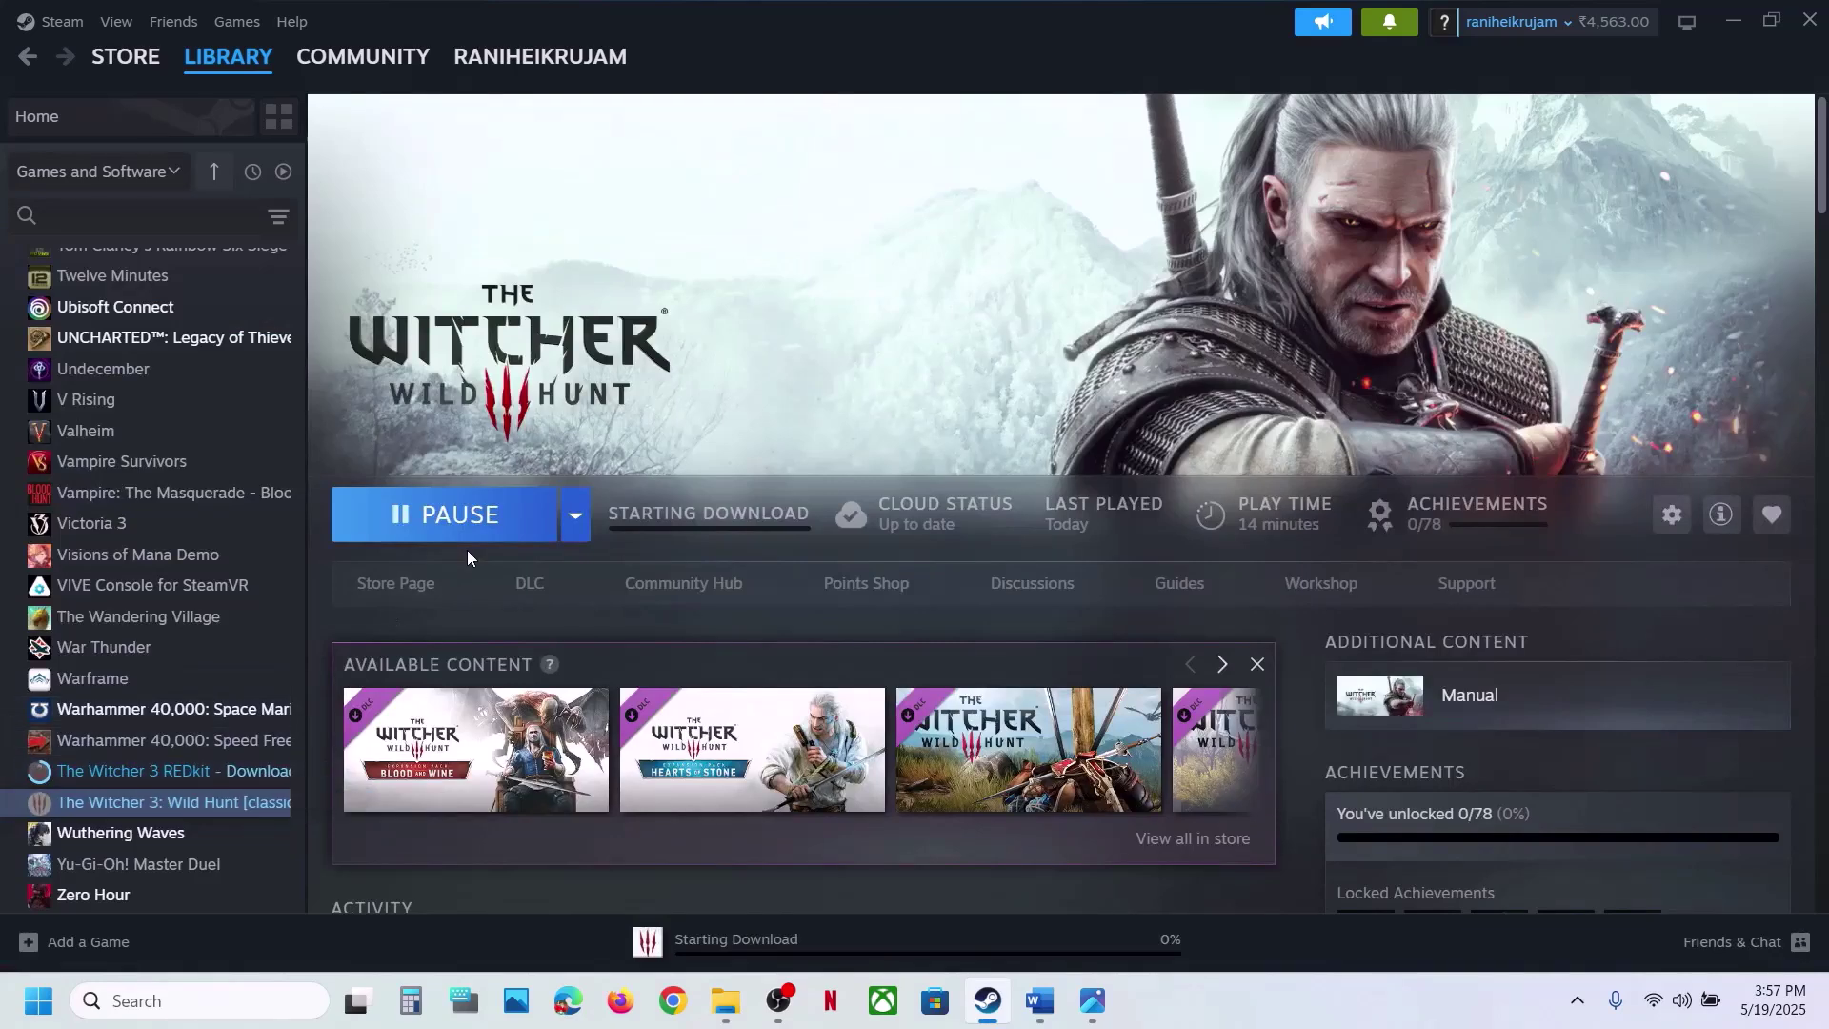
{"action": "right_click", "coordinate": [173, 801]}
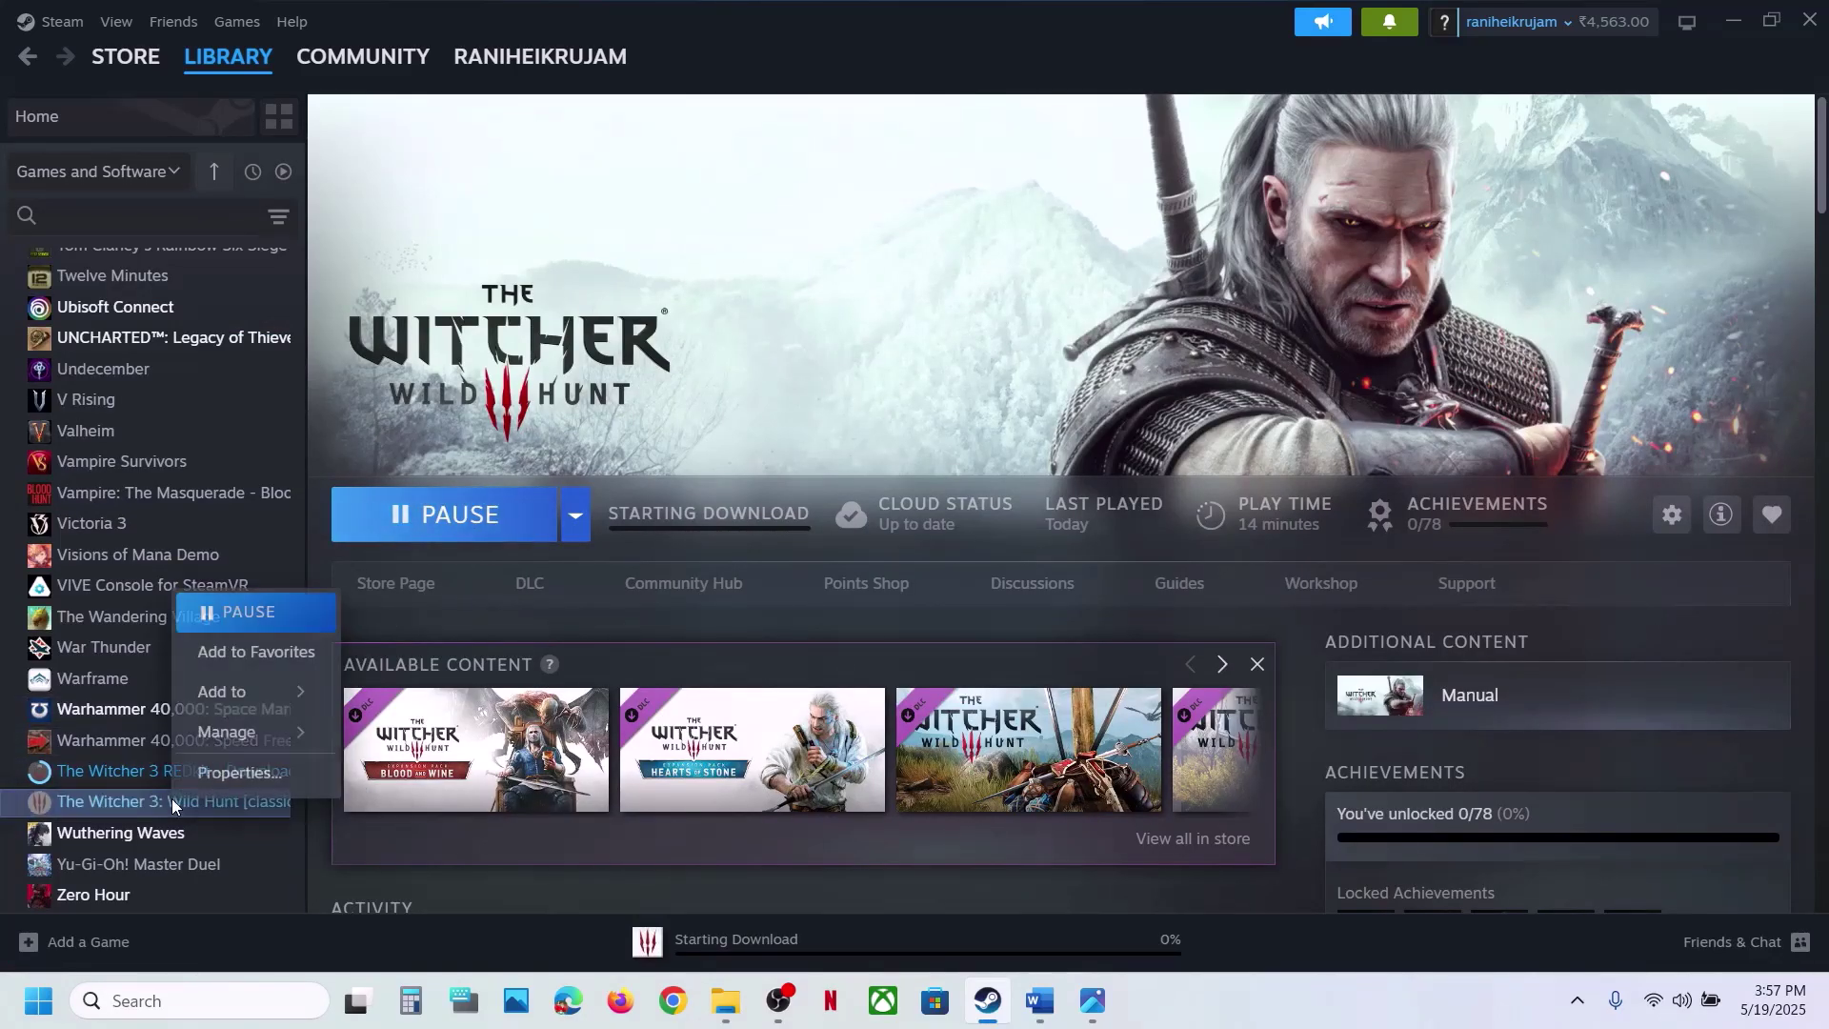
{"action": "mouse_move", "coordinate": [264, 744]}
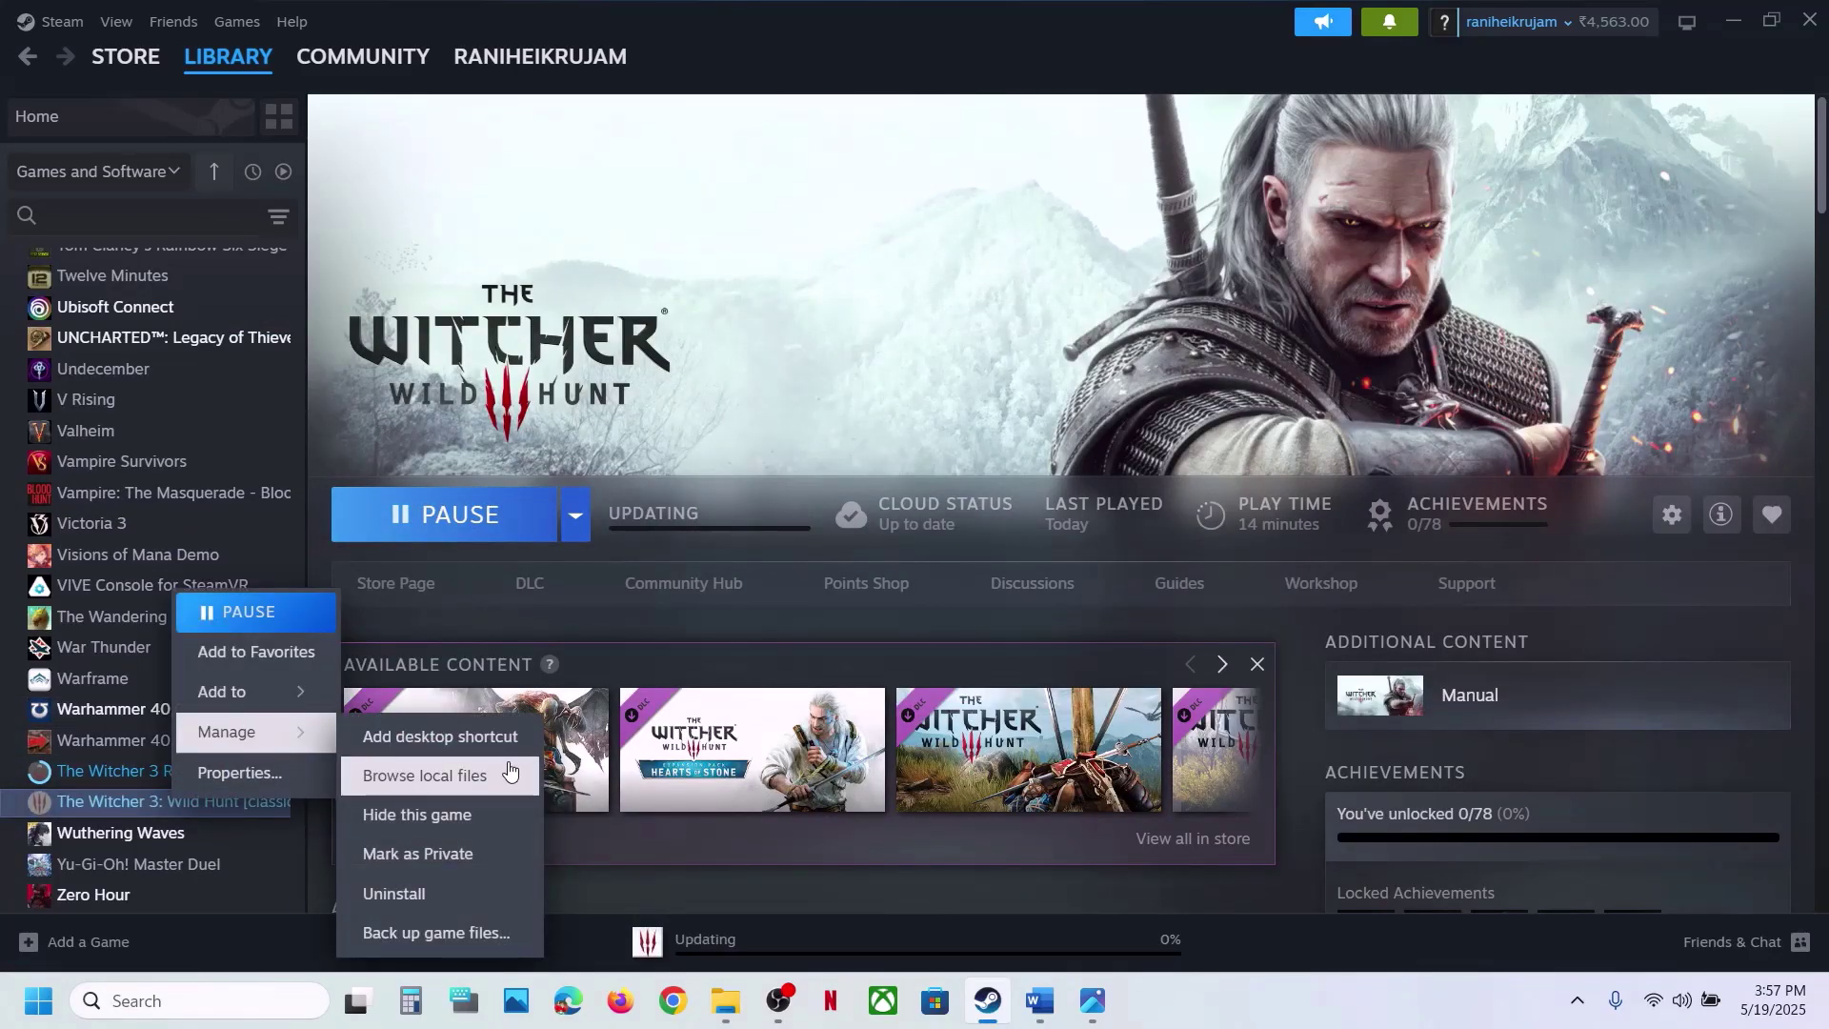
{"action": "left_click", "coordinate": [509, 773]}
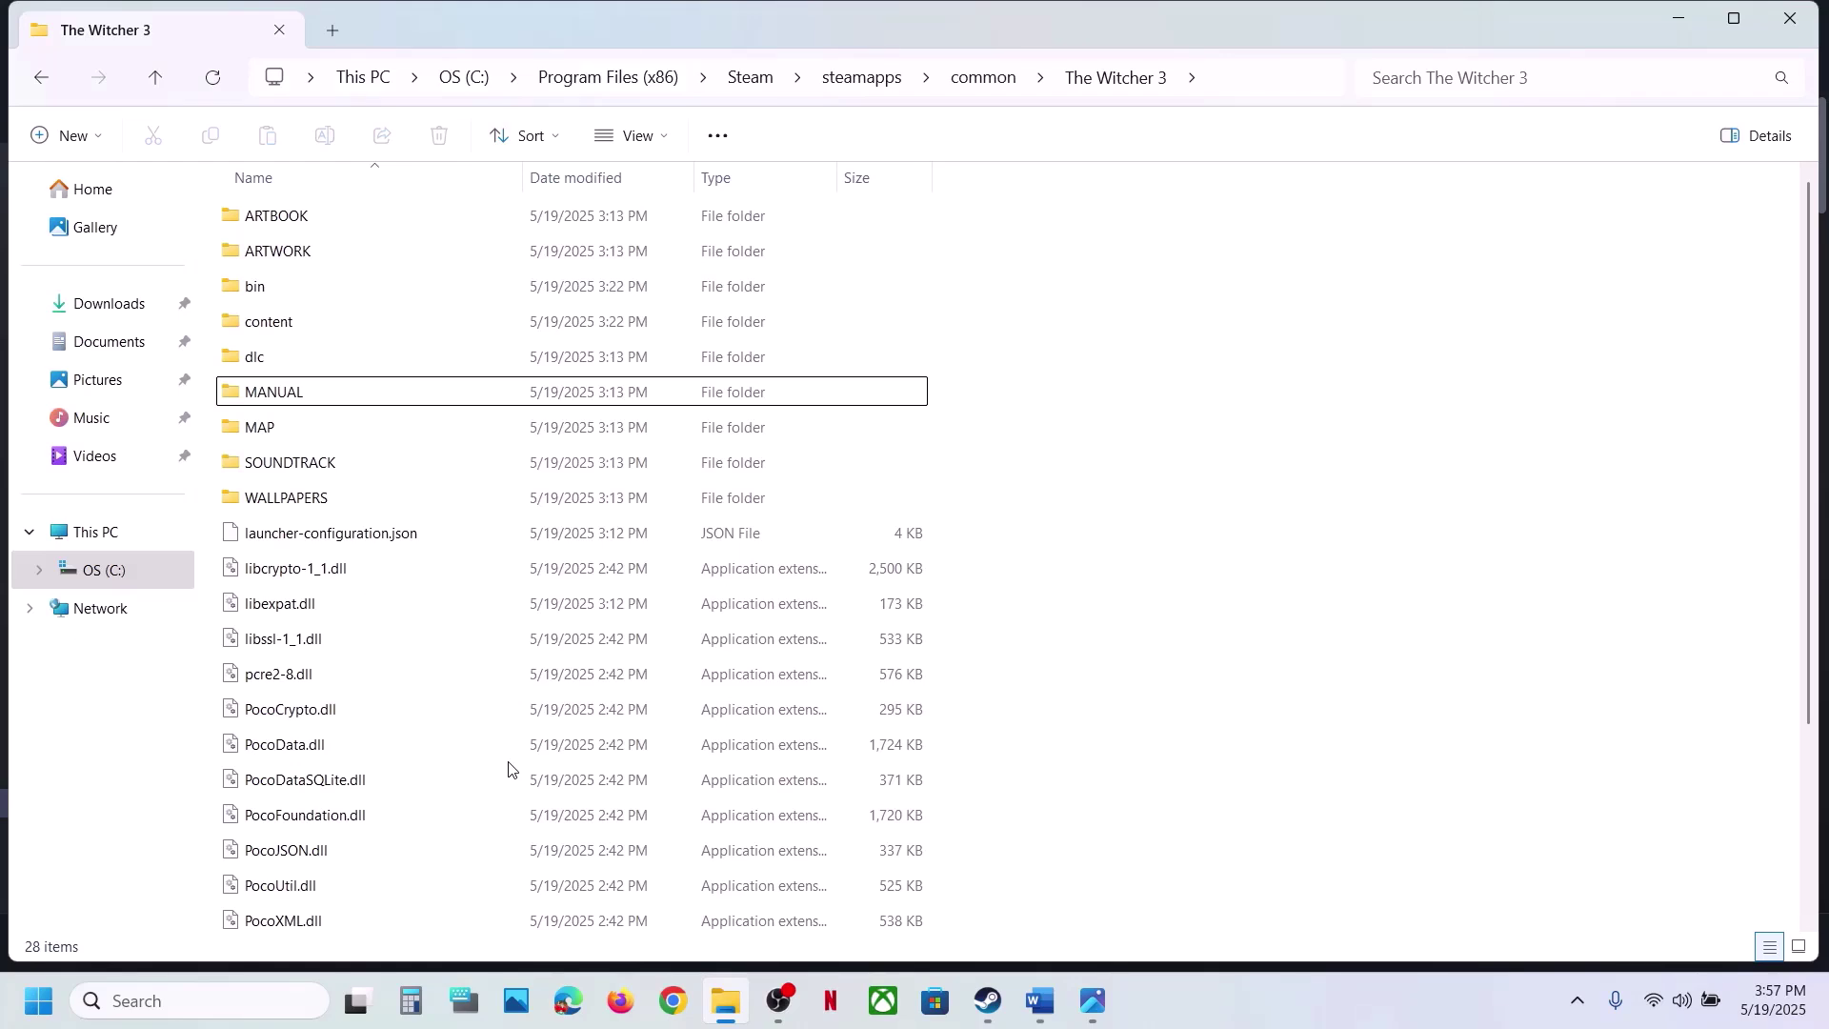
Open bin\x64 and select the witcher3 application.
{"action": "double_click", "coordinate": [276, 297]}
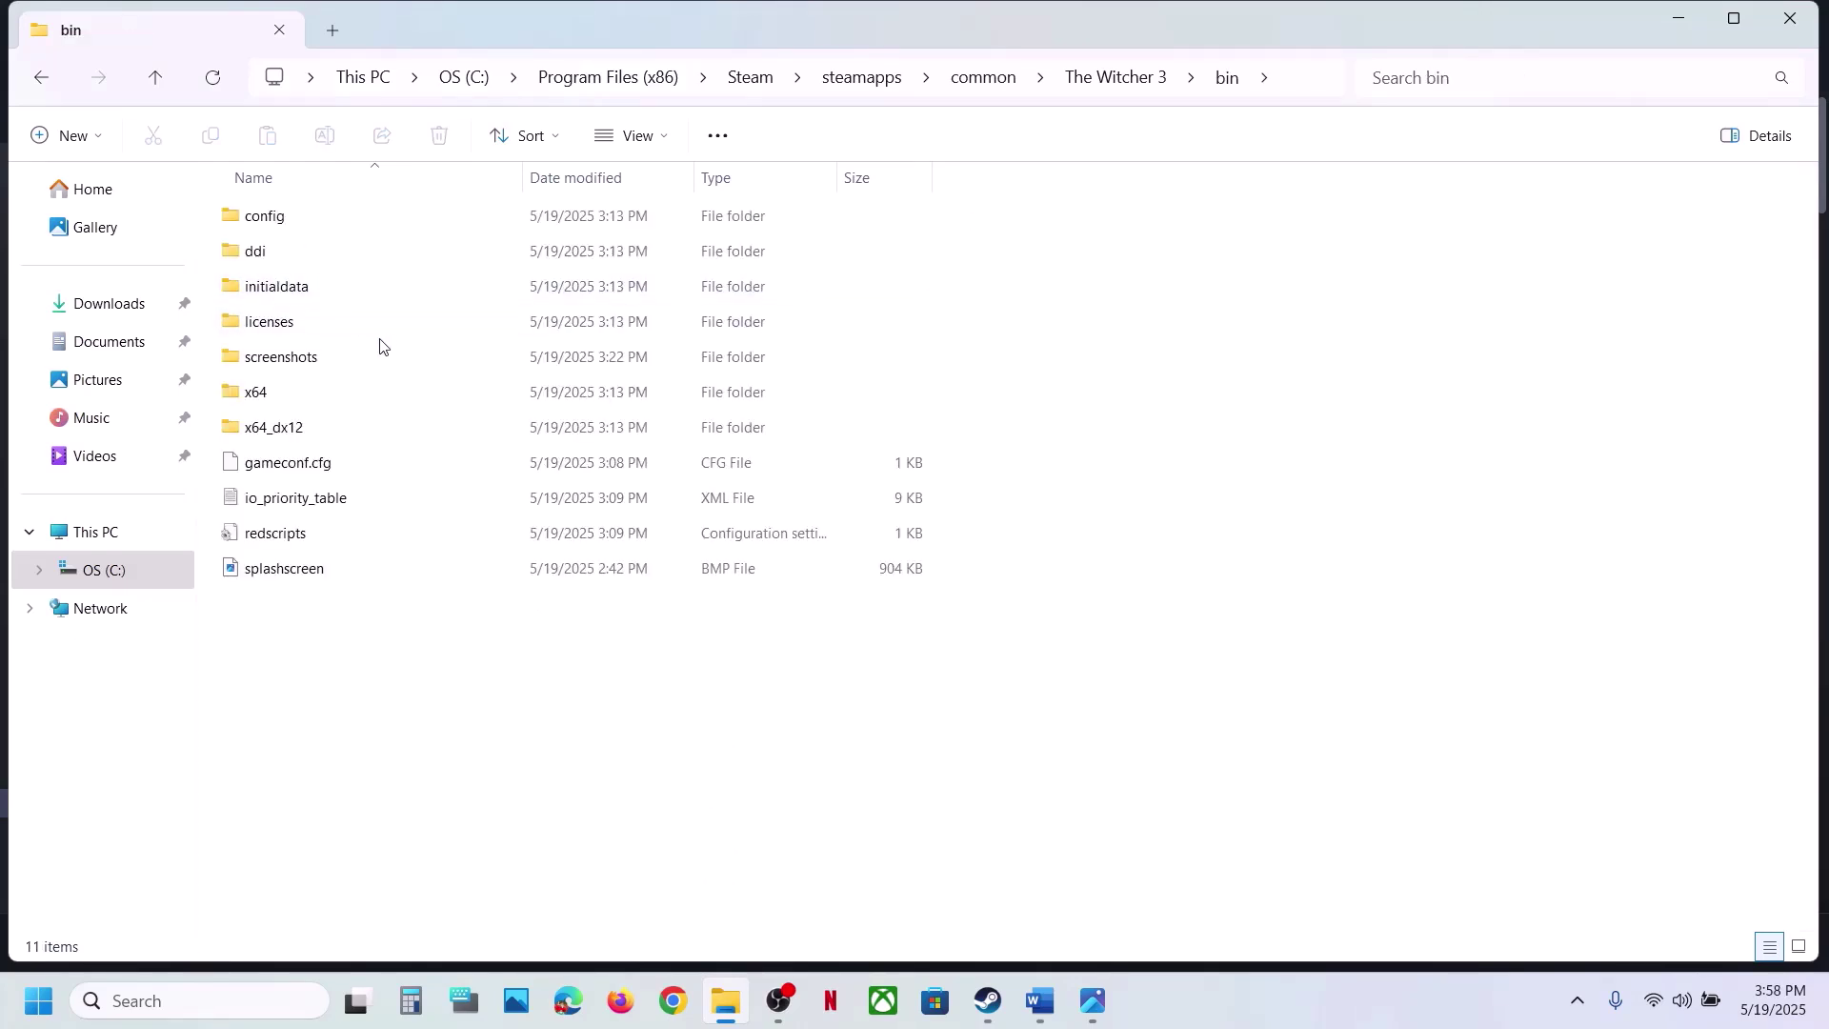
{"action": "left_click", "coordinate": [257, 401]}
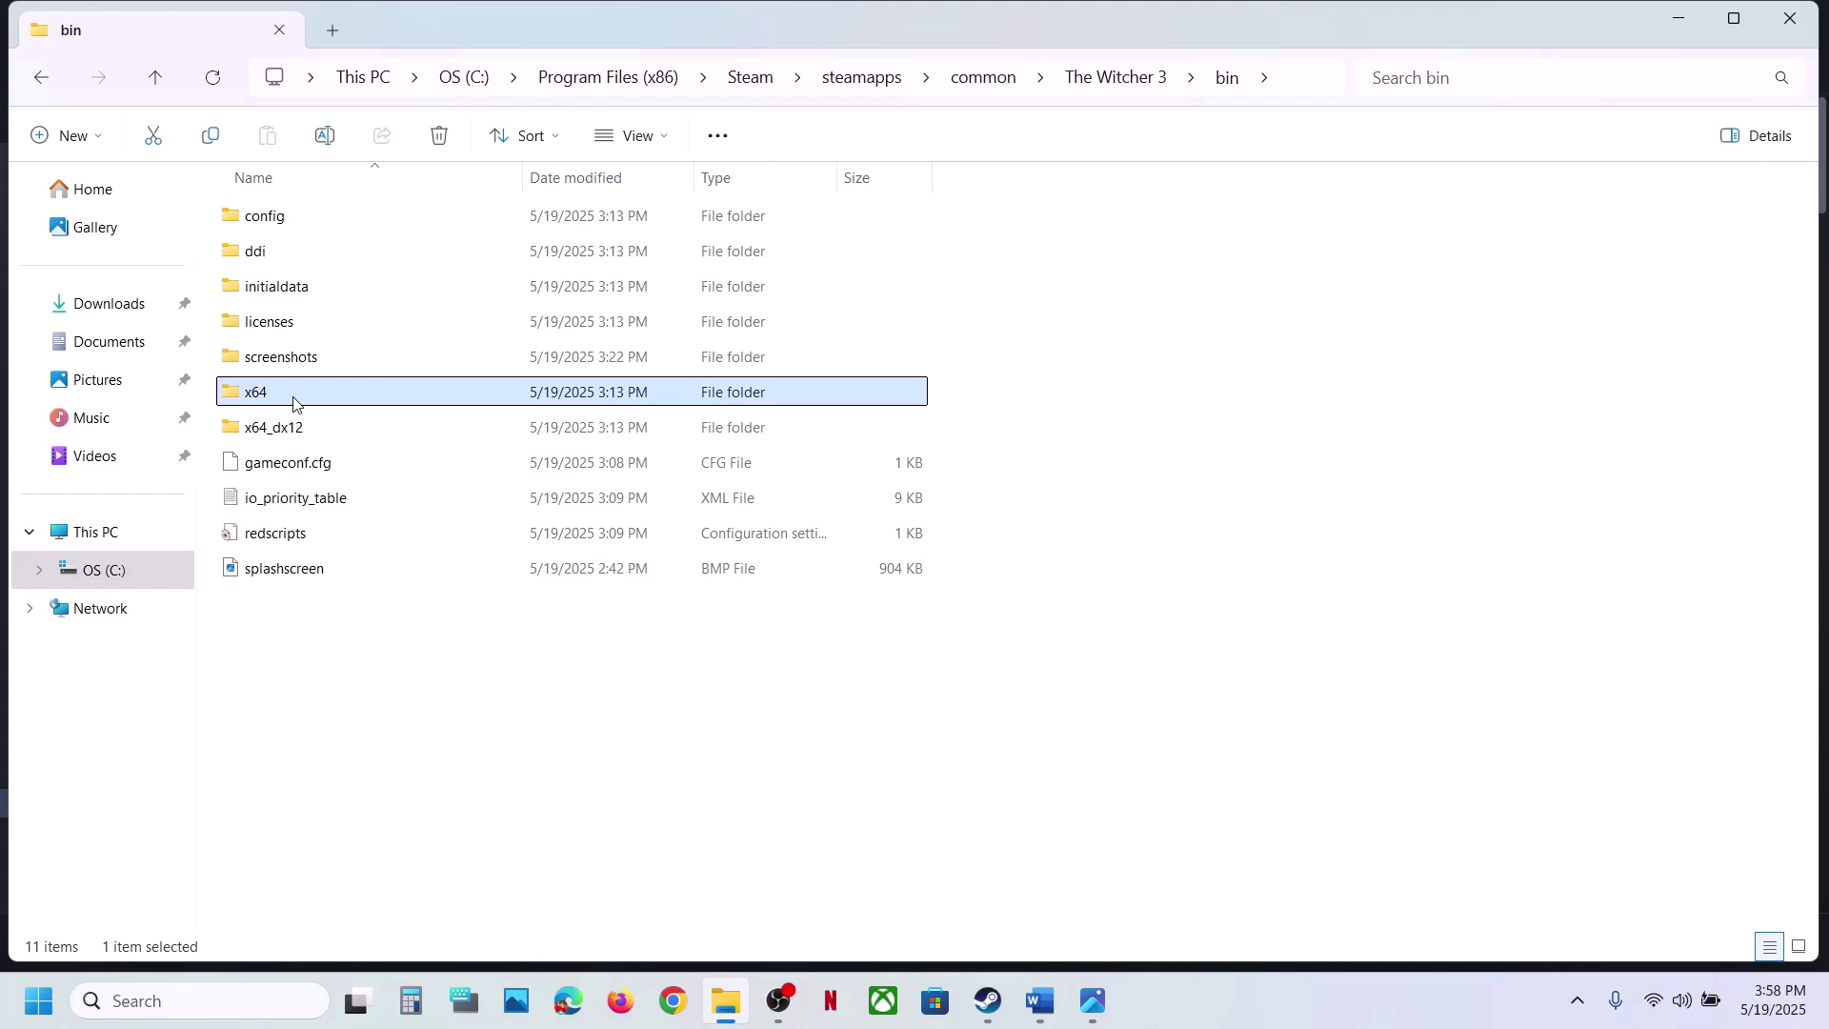
{"action": "double_click", "coordinate": [293, 403]}
{"action": "scroll", "coordinate": [293, 403], "scroll_direction": "down", "scroll_amount": 2}
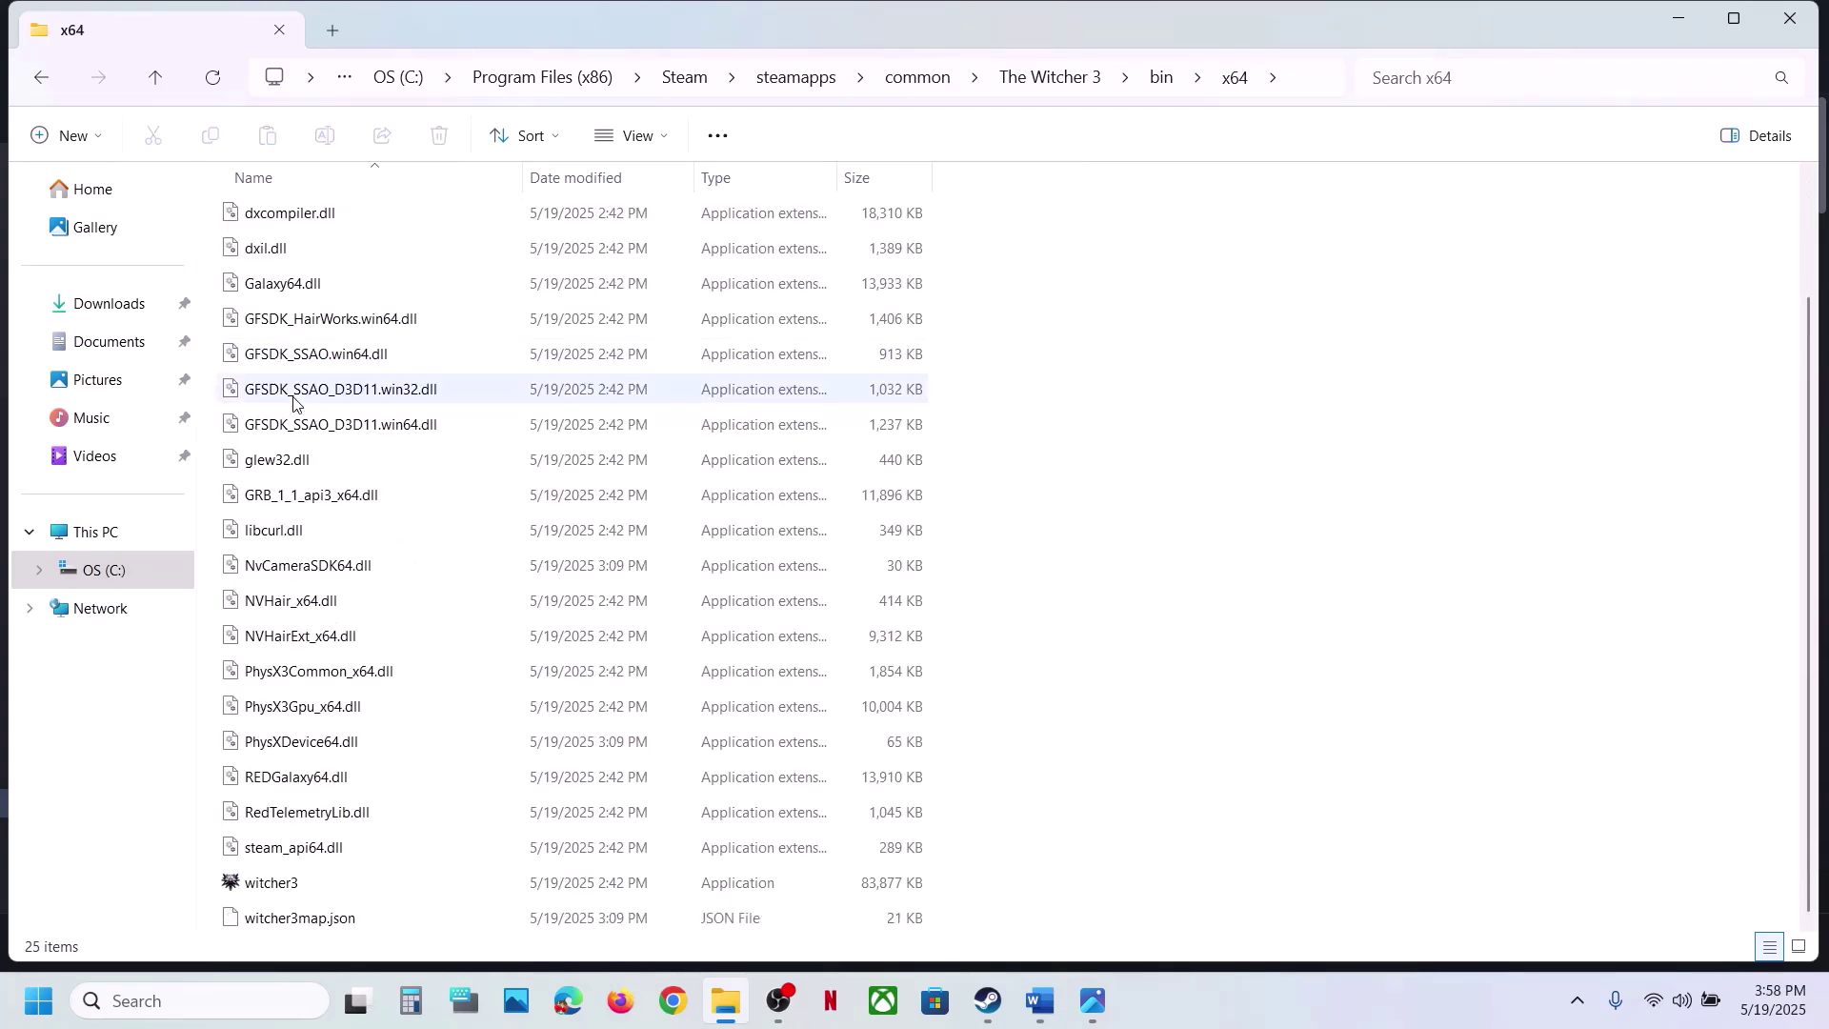
{"action": "left_click", "coordinate": [259, 878]}
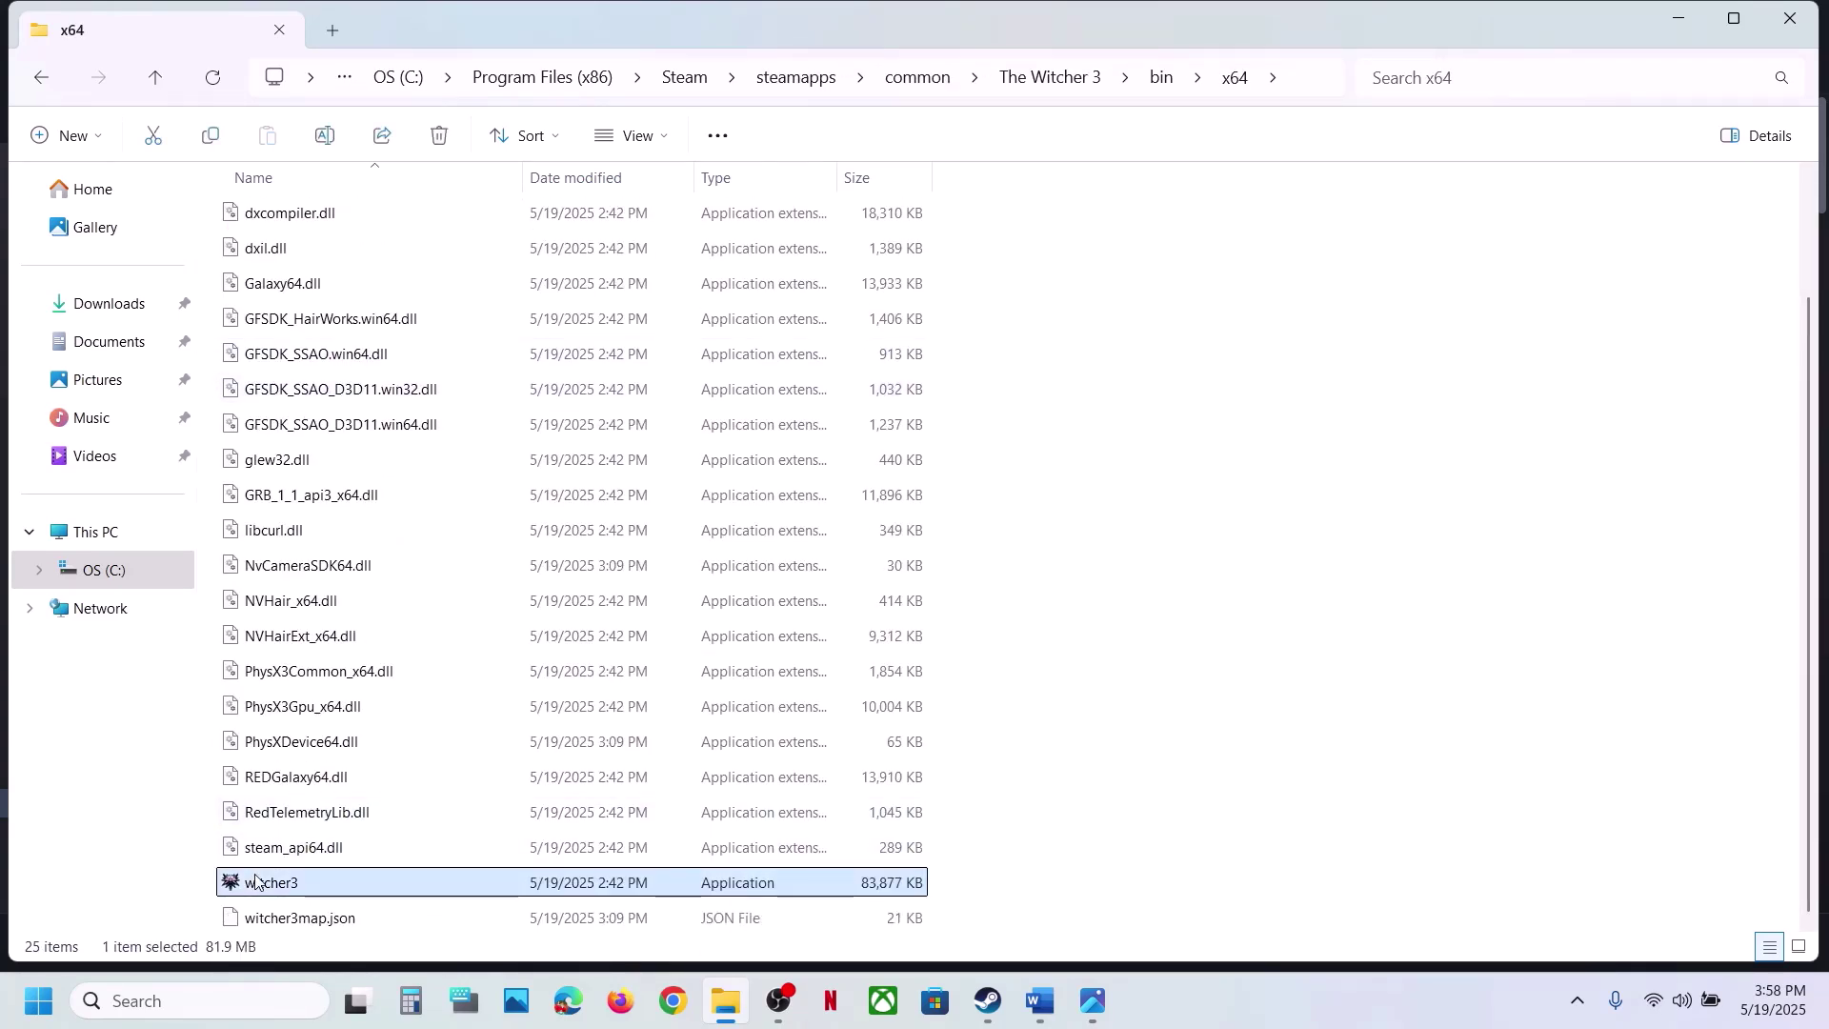
{"action": "right_click", "coordinate": [317, 894]}
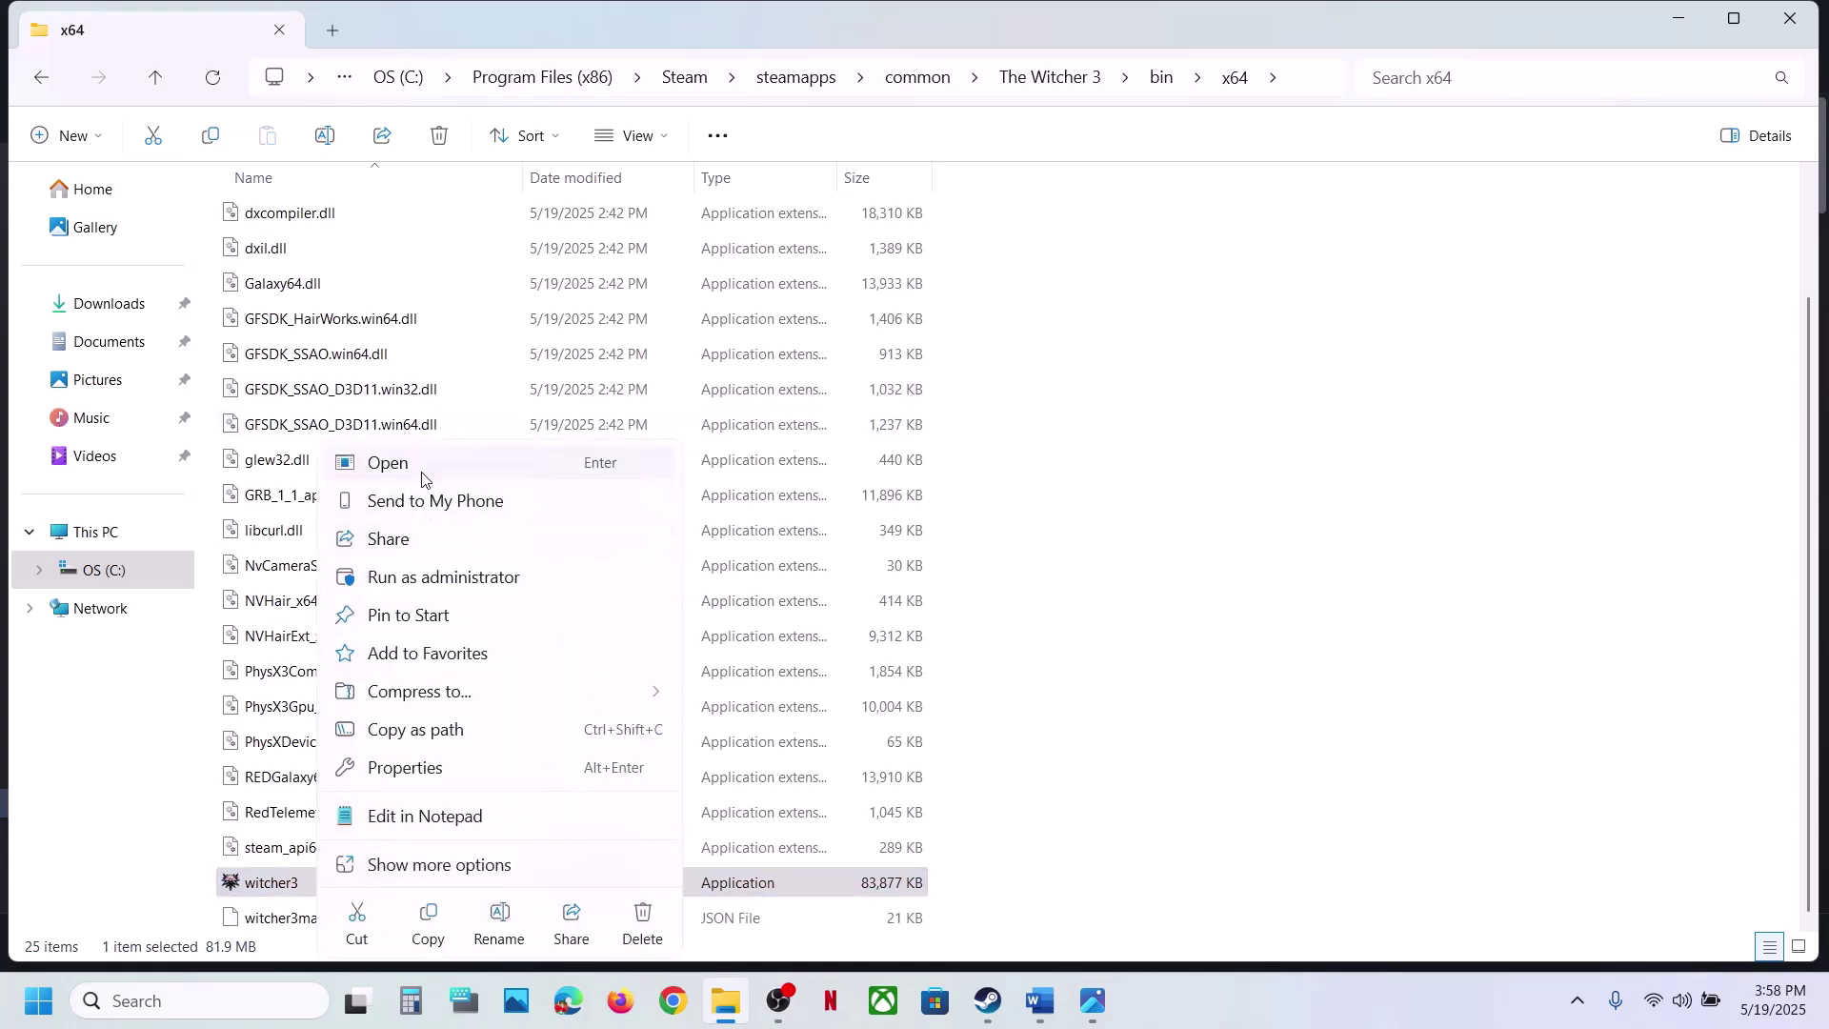
{"action": "left_click", "coordinate": [254, 894]}
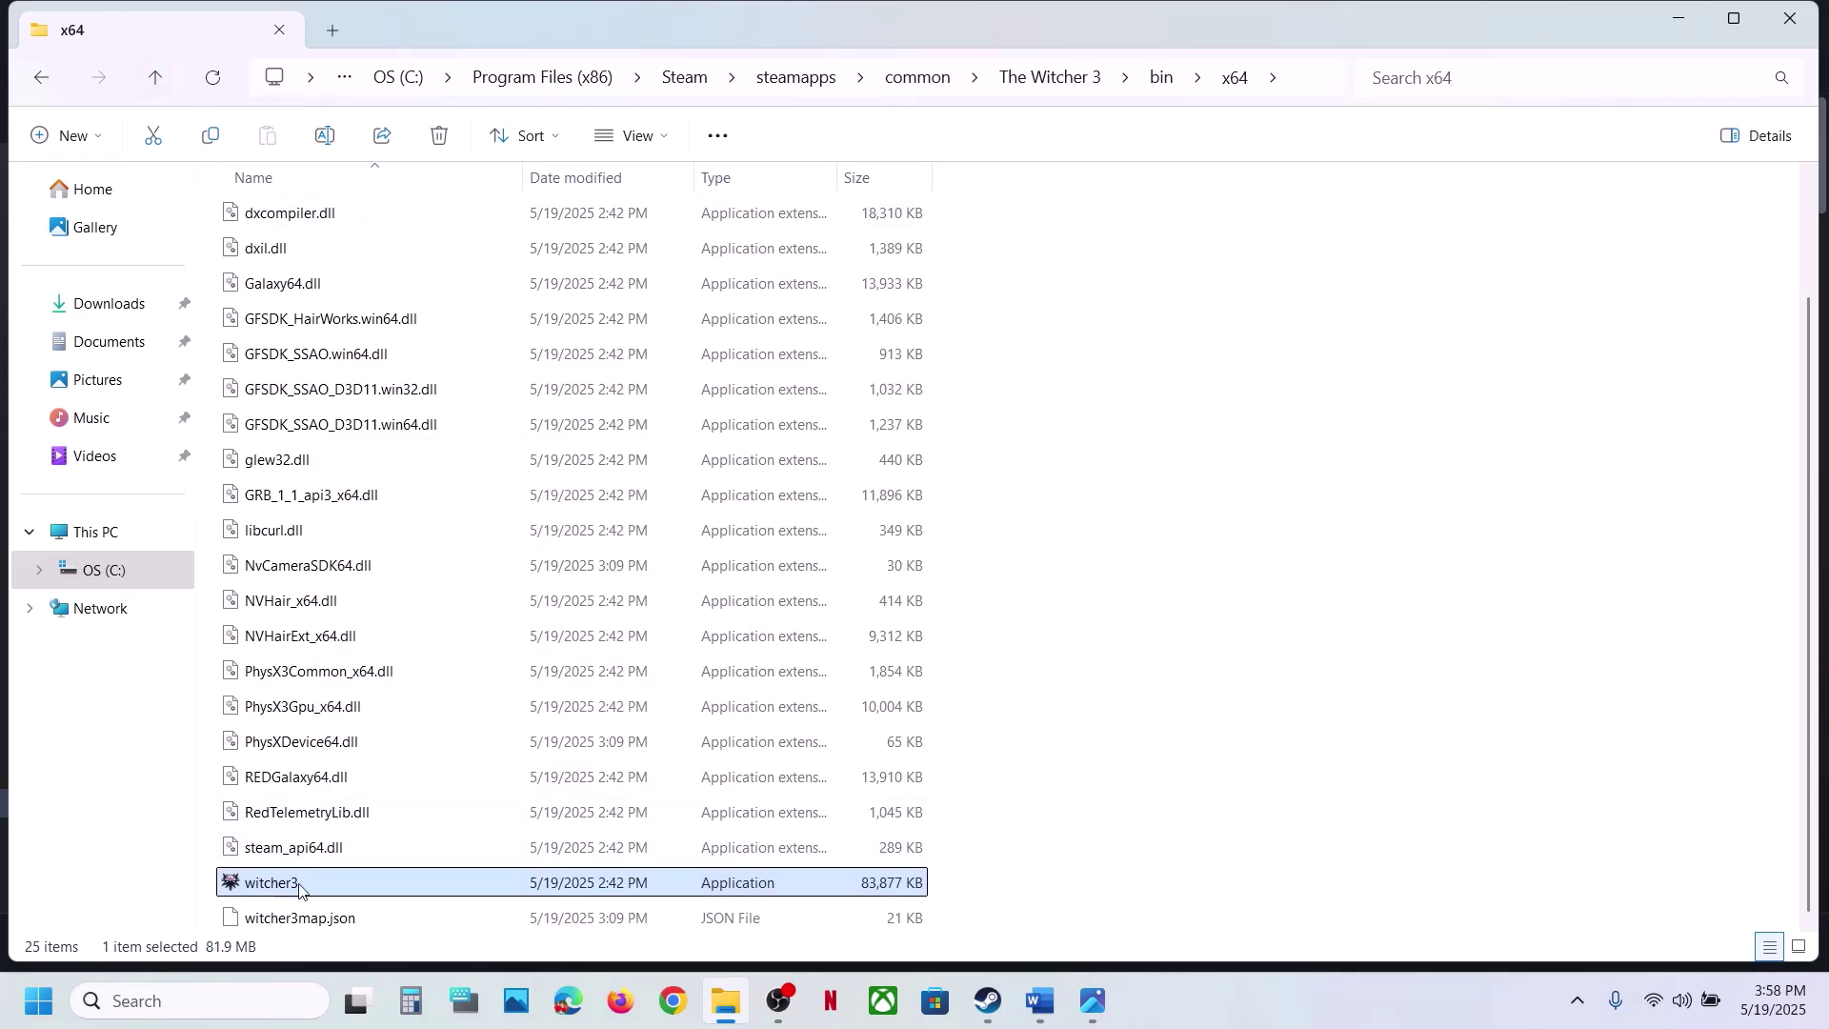
Go back to bin, open x64_dx12 and select its witcher3 application.
{"action": "left_click", "coordinate": [153, 80]}
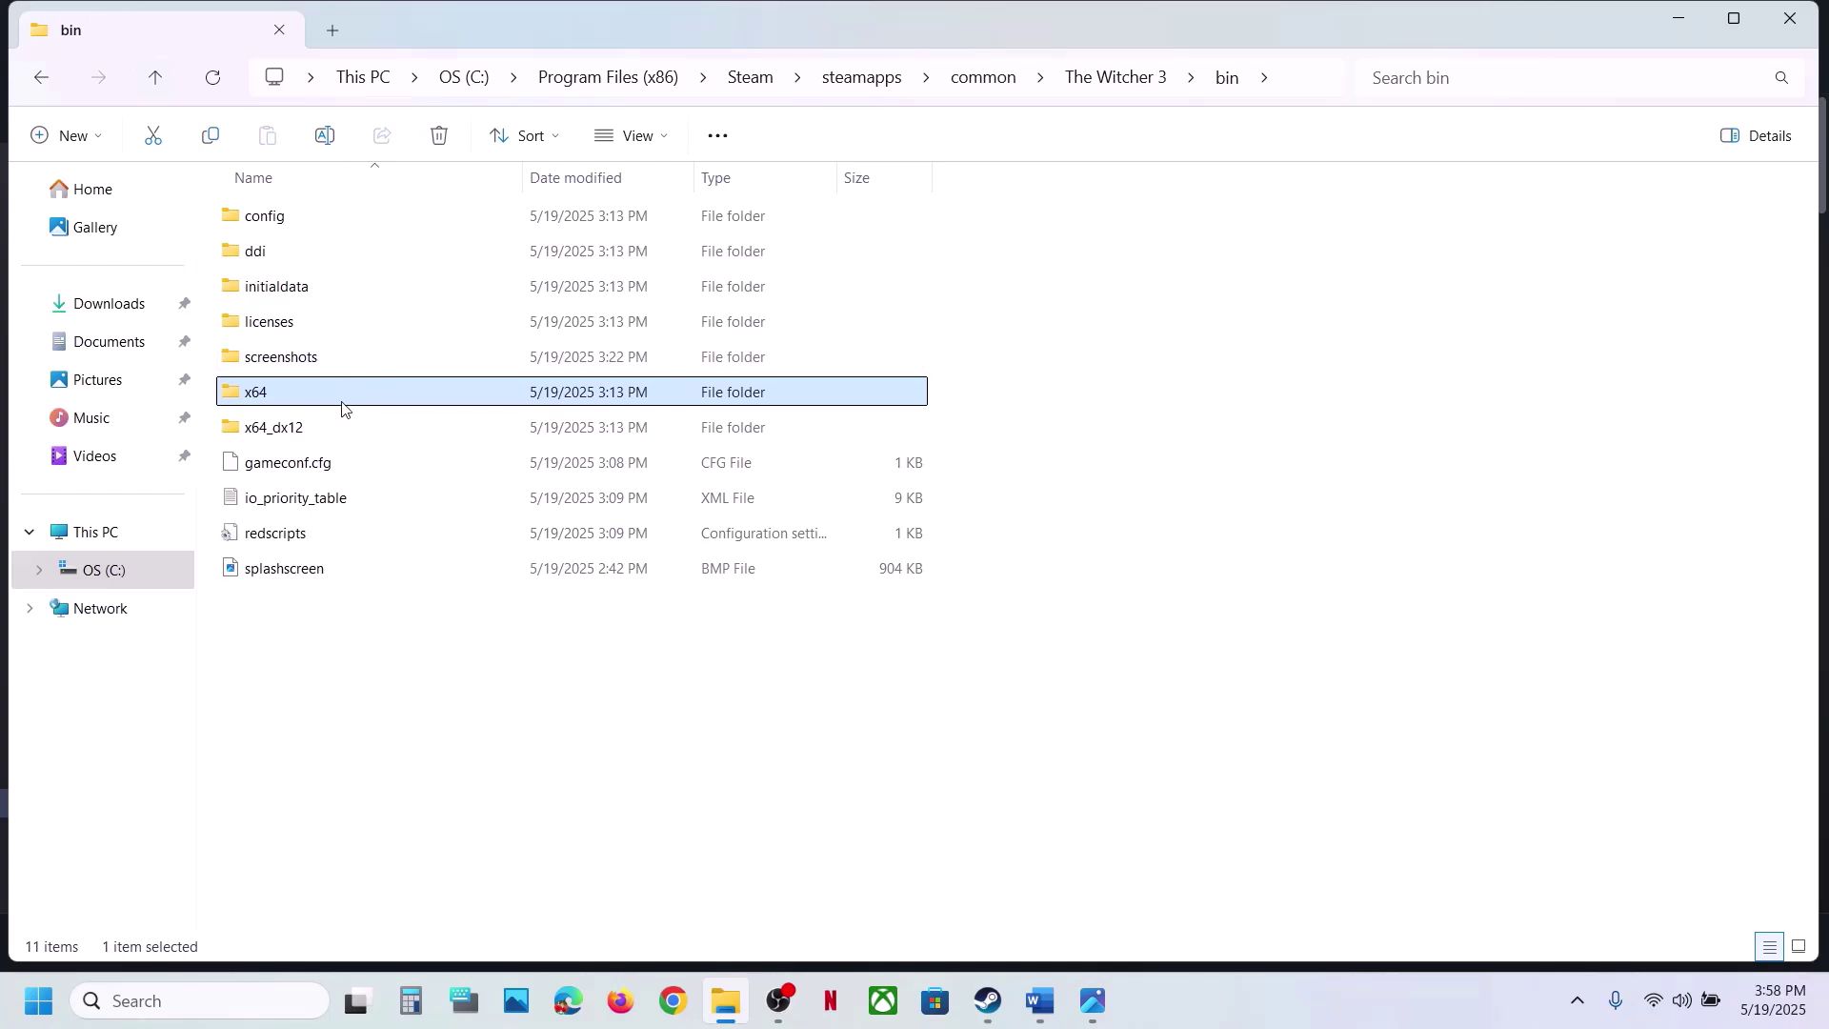
{"action": "left_click", "coordinate": [276, 440]}
{"action": "left_click", "coordinate": [273, 398]}
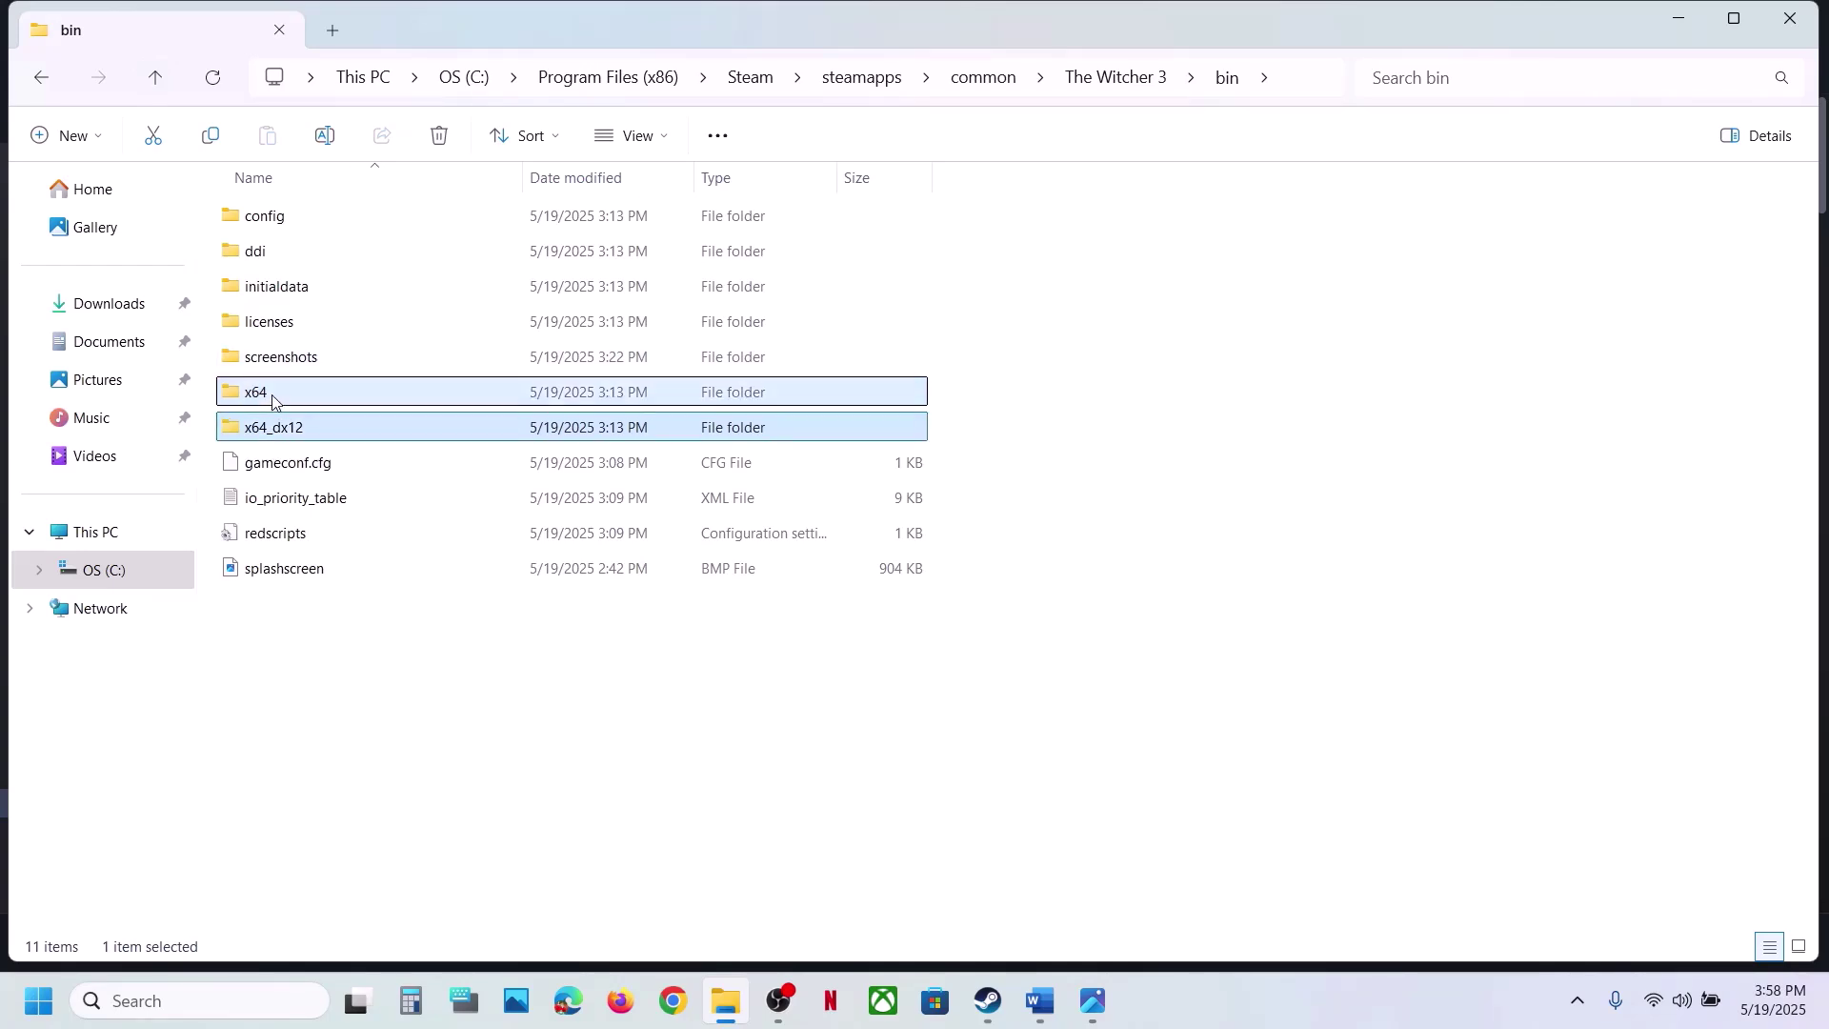
{"action": "left_click", "coordinate": [277, 430]}
{"action": "double_click", "coordinate": [277, 431]}
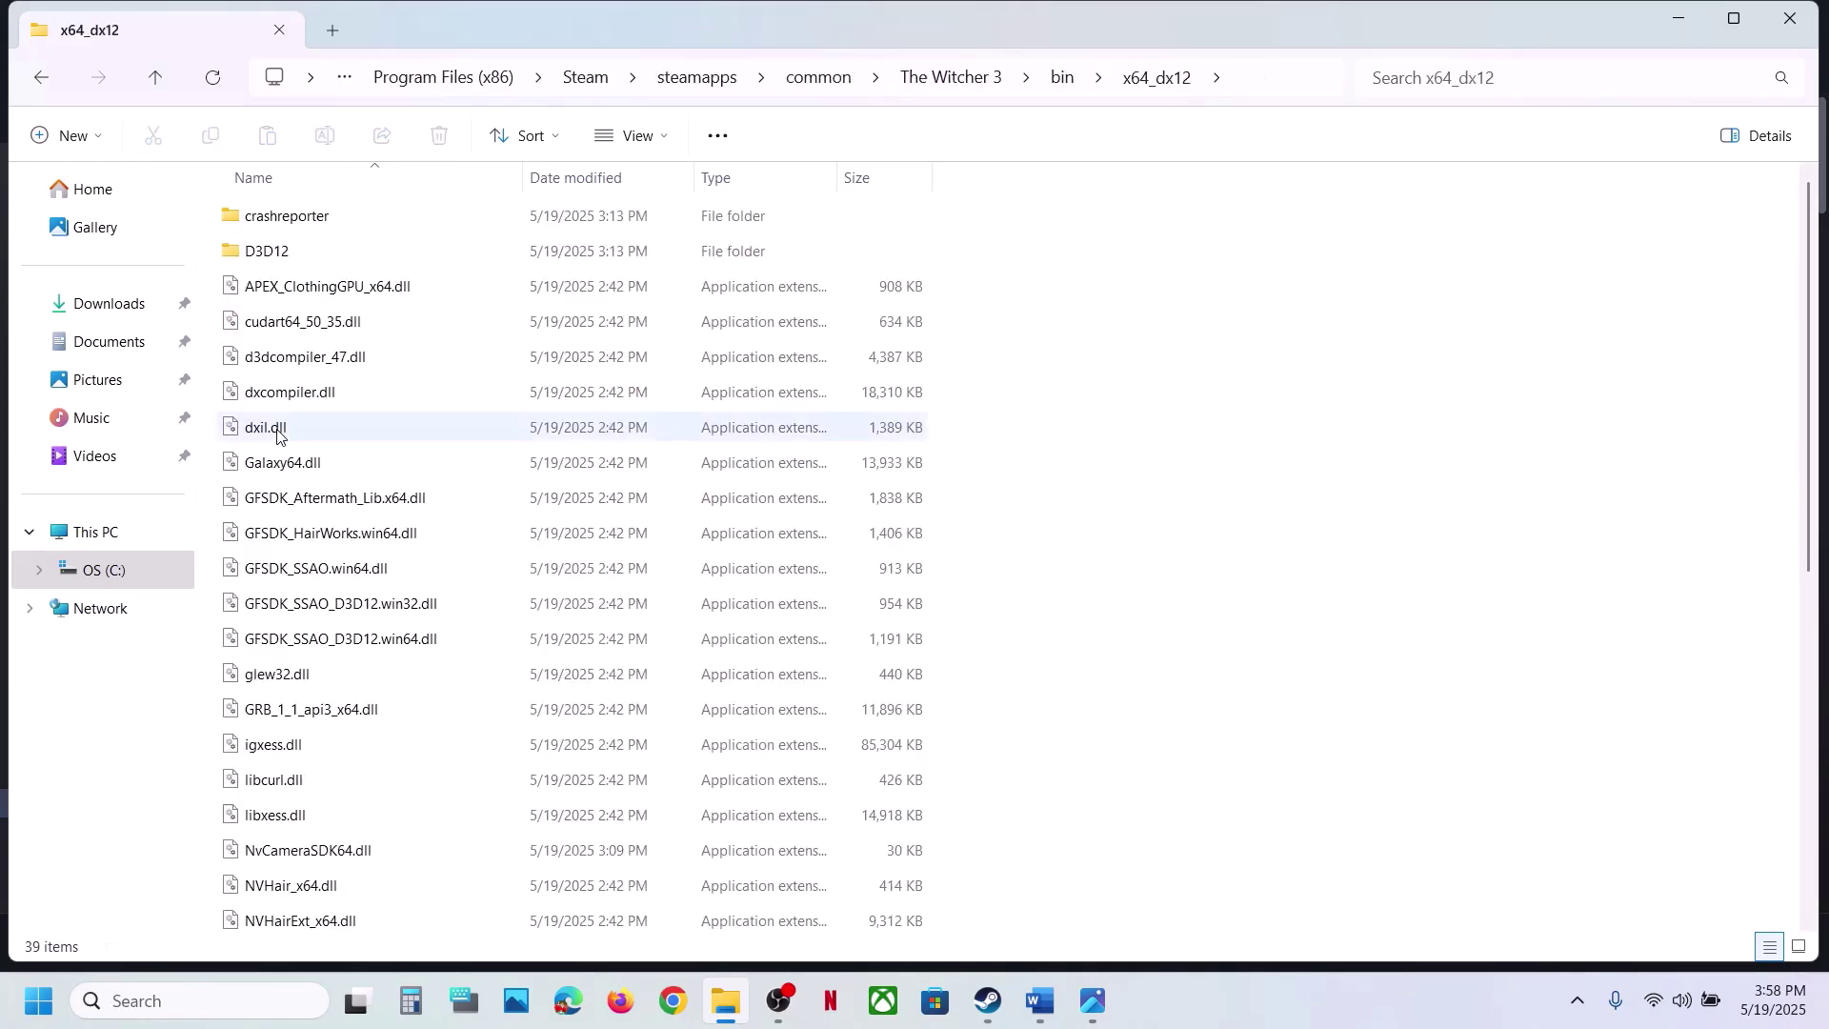
{"action": "scroll", "coordinate": [367, 767], "scroll_direction": "down", "scroll_amount": 6}
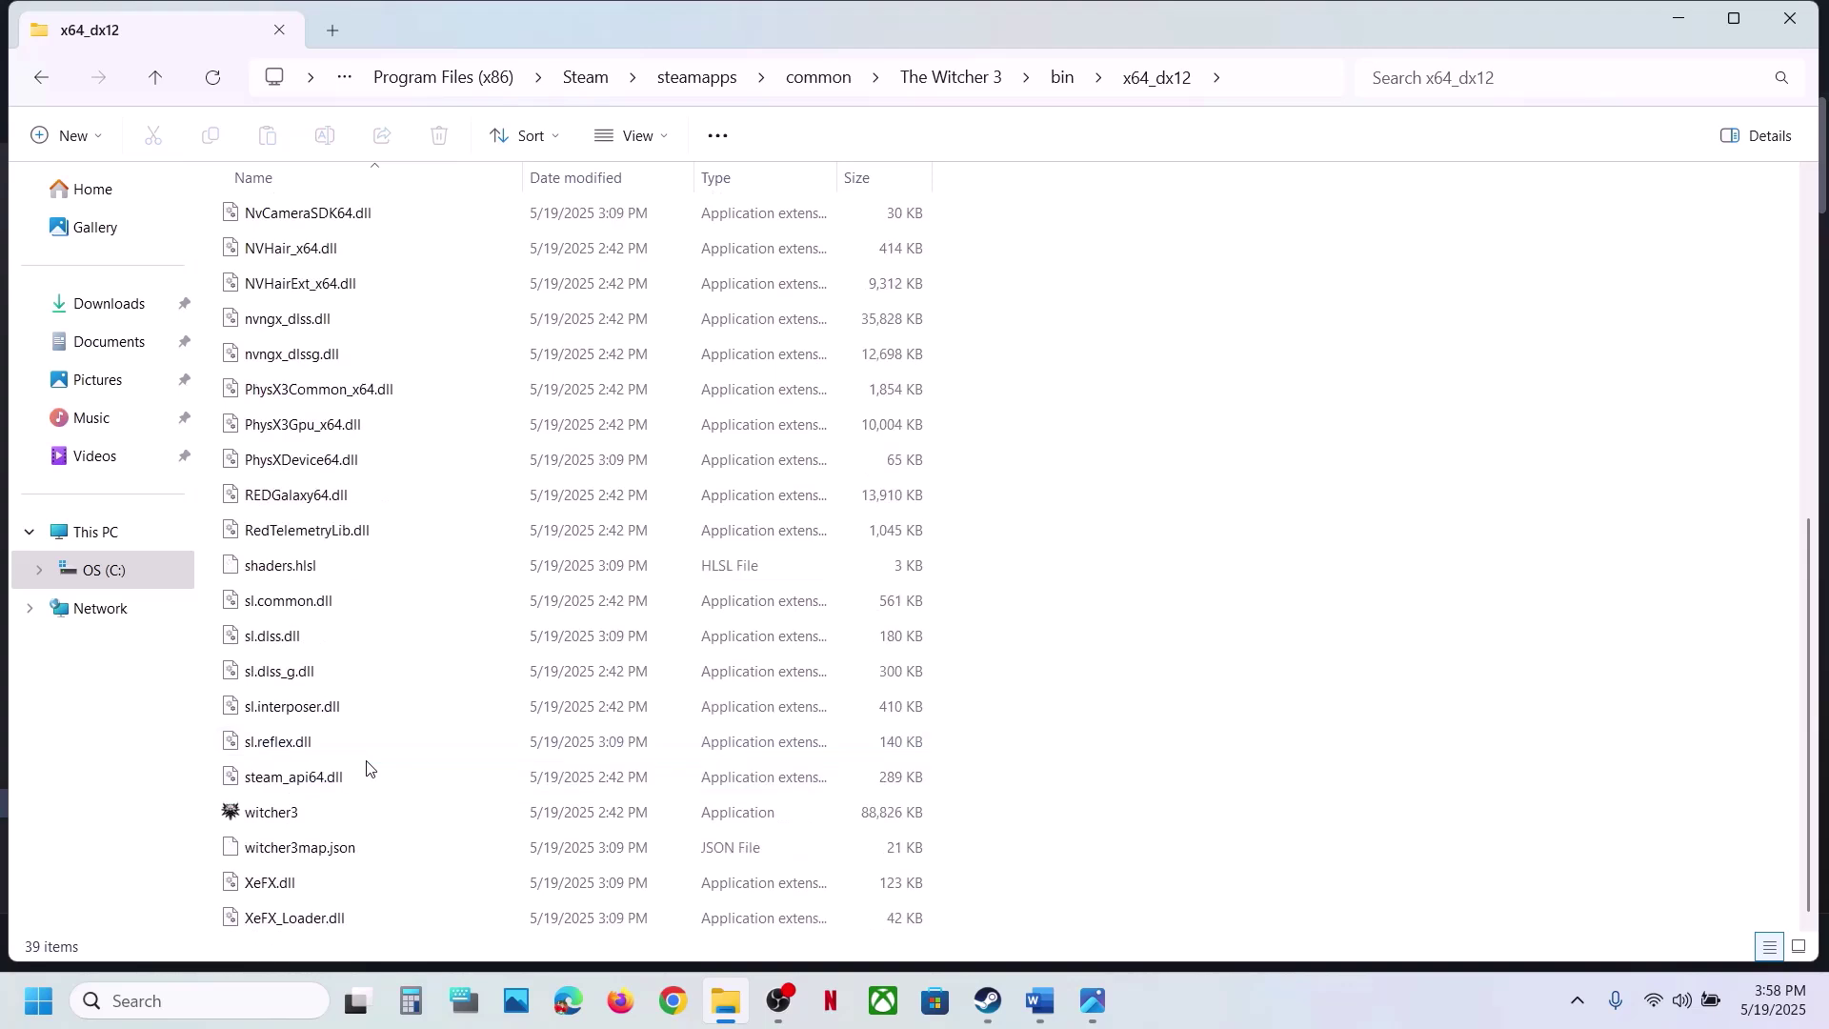
{"action": "left_click", "coordinate": [255, 814]}
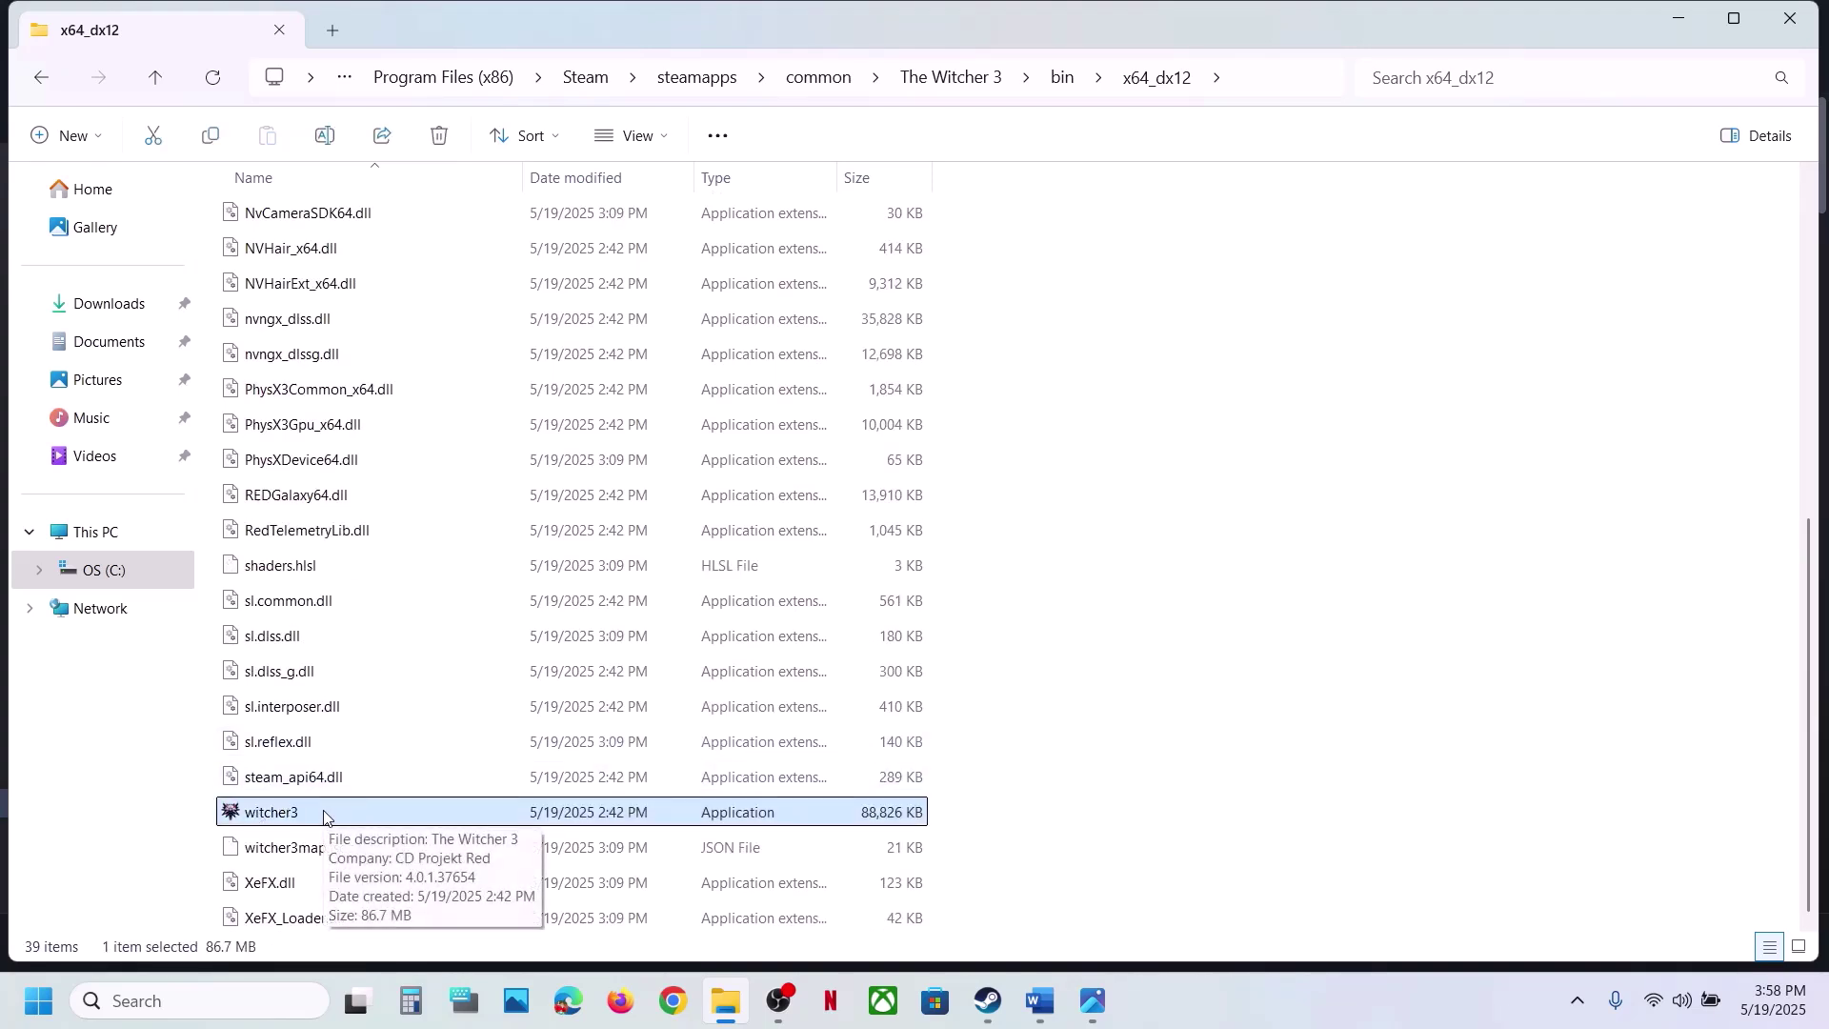